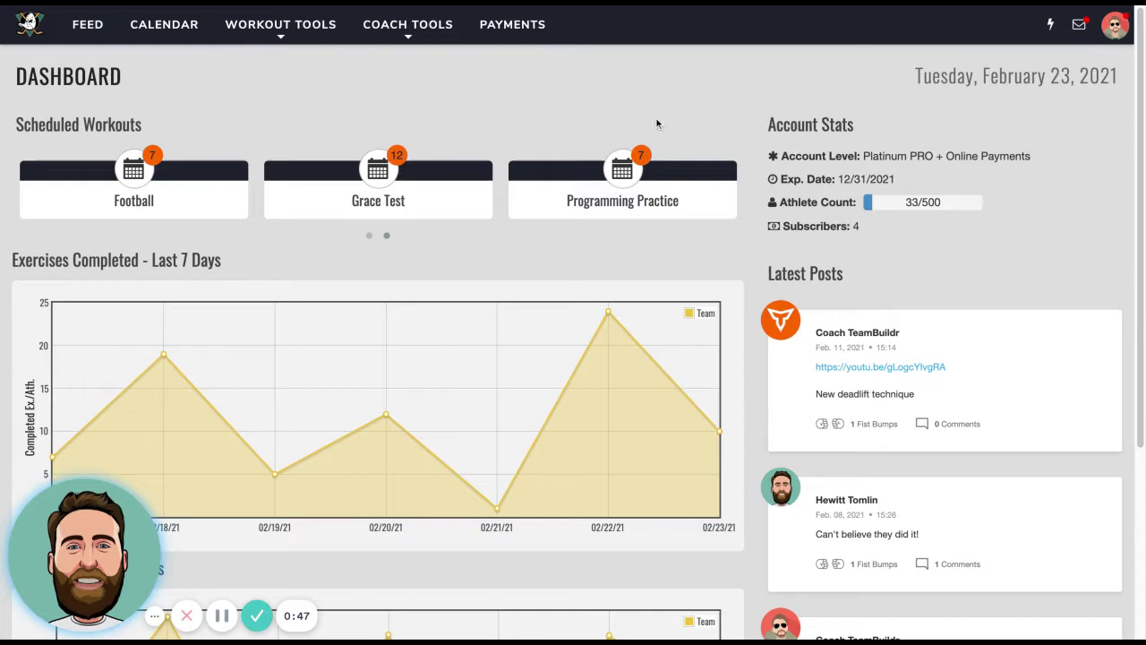
Open the Exercises master database, look at the Add Lift form, then view the exercise-type chooser
{"action": "left_click", "coordinate": [448, 28]}
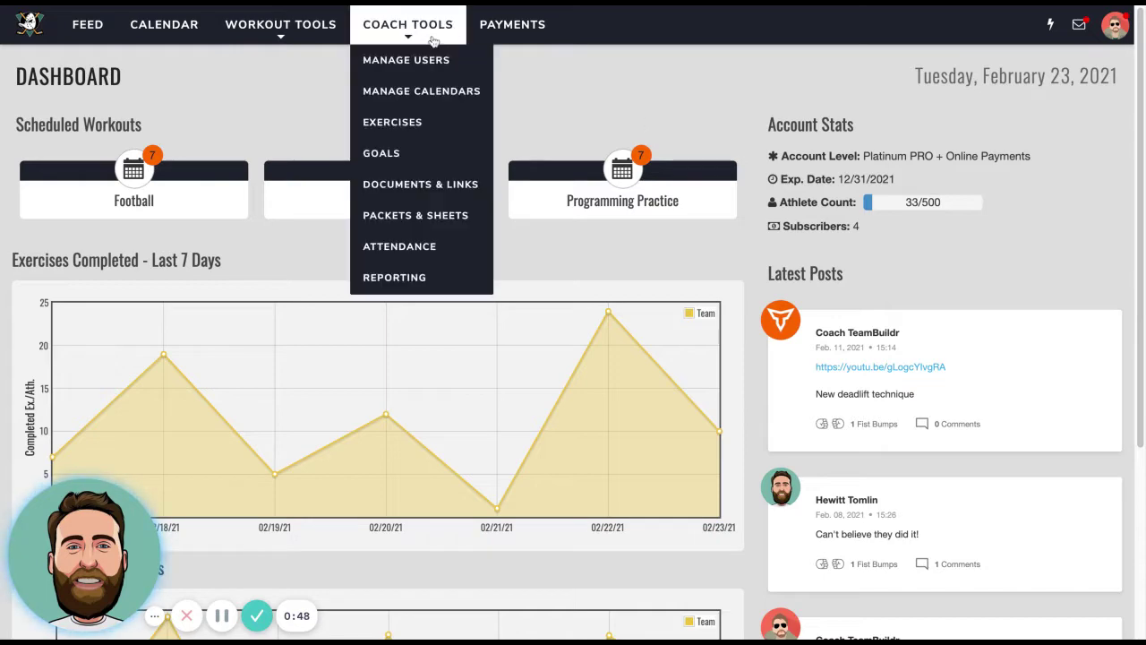
{"action": "left_click", "coordinate": [428, 121]}
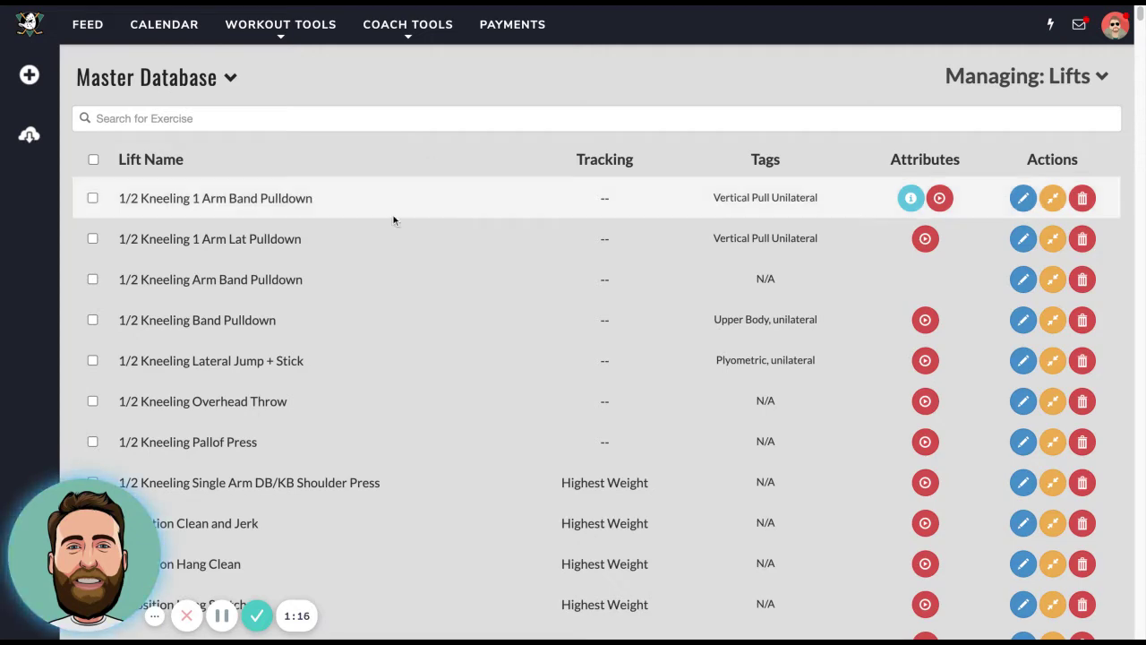
{"action": "left_click", "coordinate": [46, 79]}
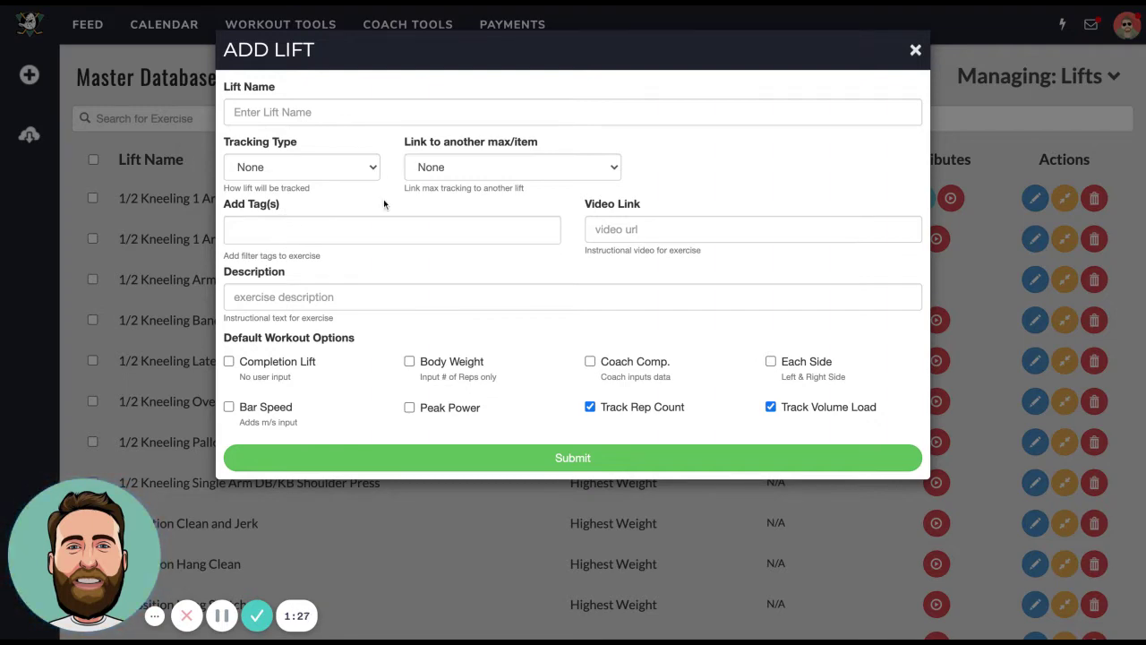
{"action": "left_click", "coordinate": [915, 50]}
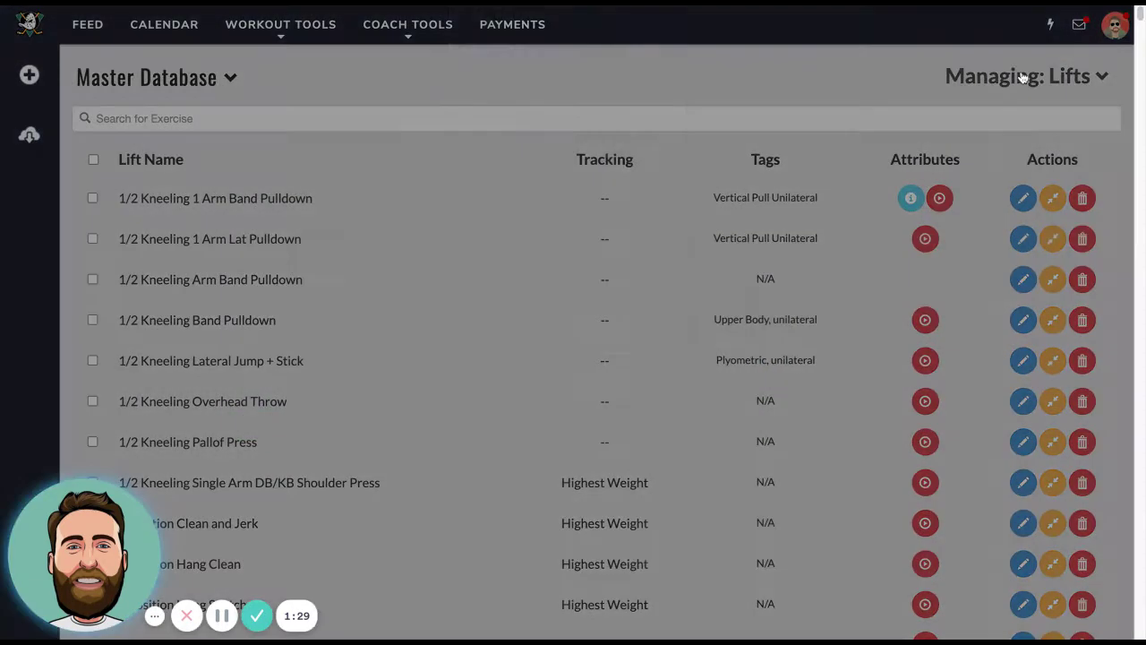
{"action": "left_click", "coordinate": [1023, 77]}
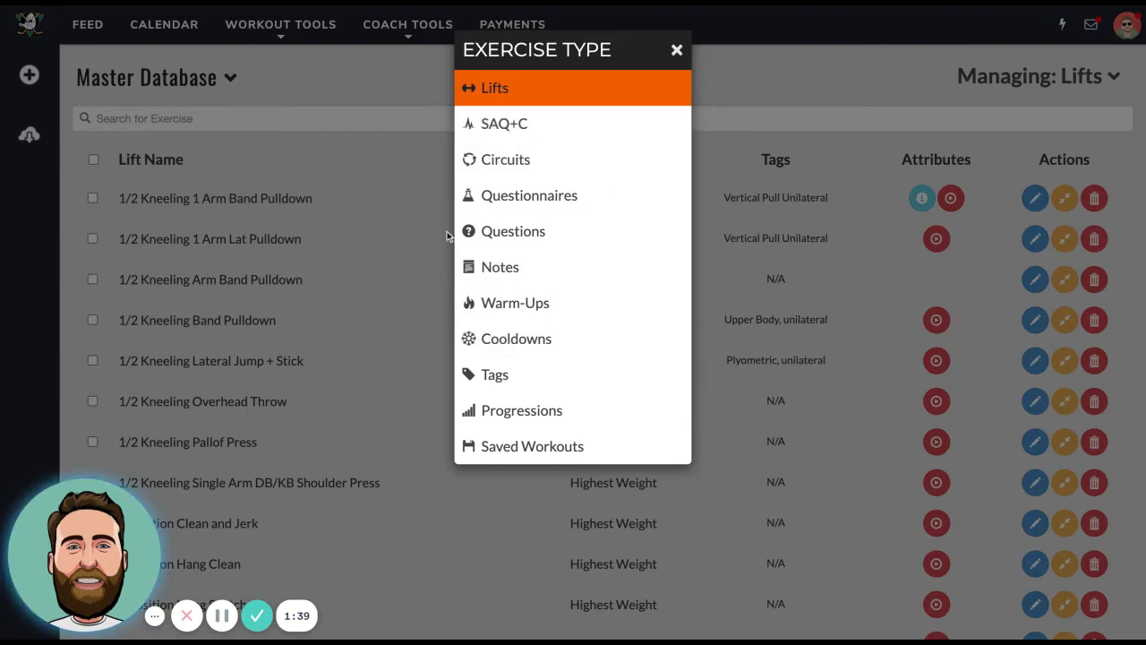
Go to Manage Calendars and scroll through the Baseball and Basketball calendars and their sub-calendars
{"action": "left_click", "coordinate": [362, 106]}
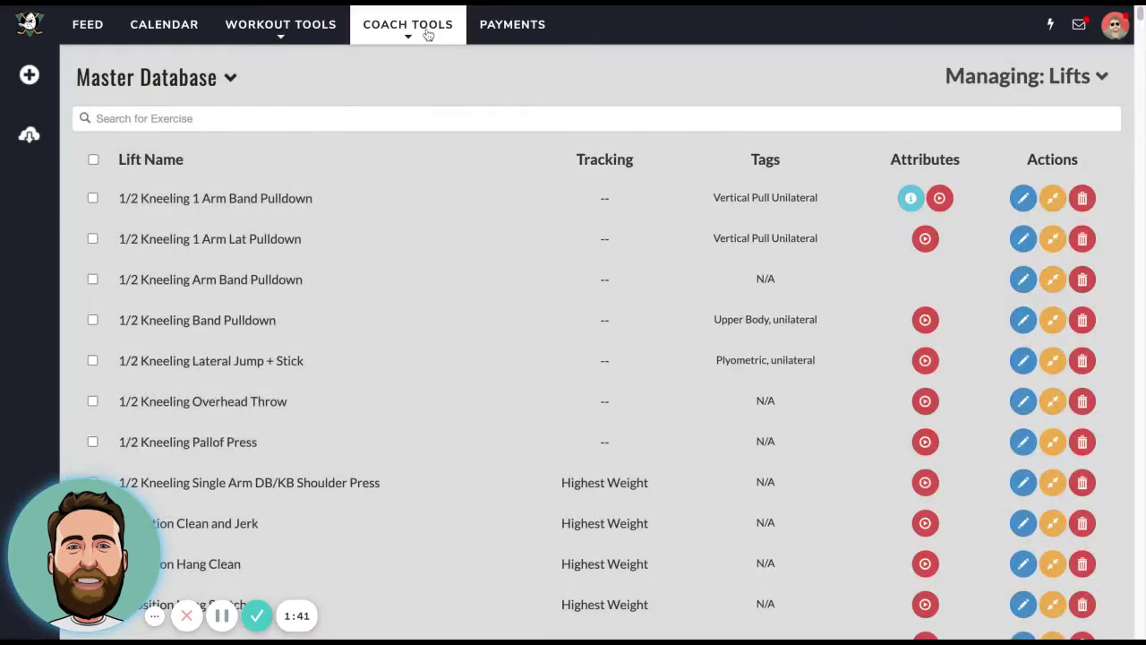
{"action": "left_click", "coordinate": [407, 24]}
{"action": "left_click", "coordinate": [431, 94]}
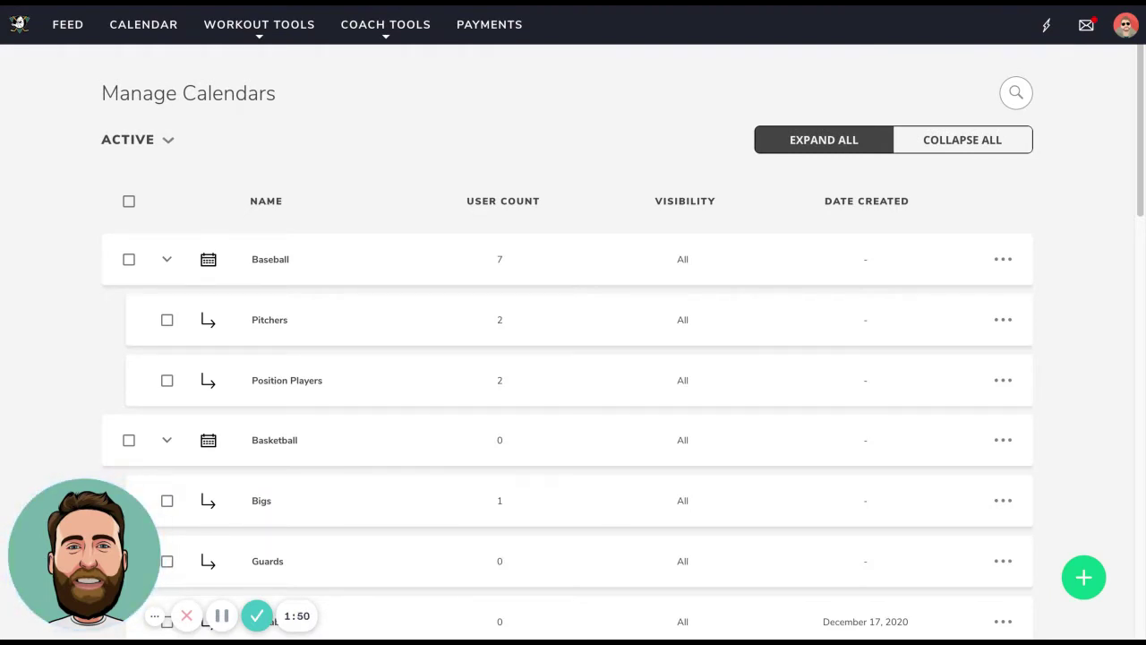
{"action": "scroll", "coordinate": [442, 187], "scroll_direction": "down", "scroll_amount": 3}
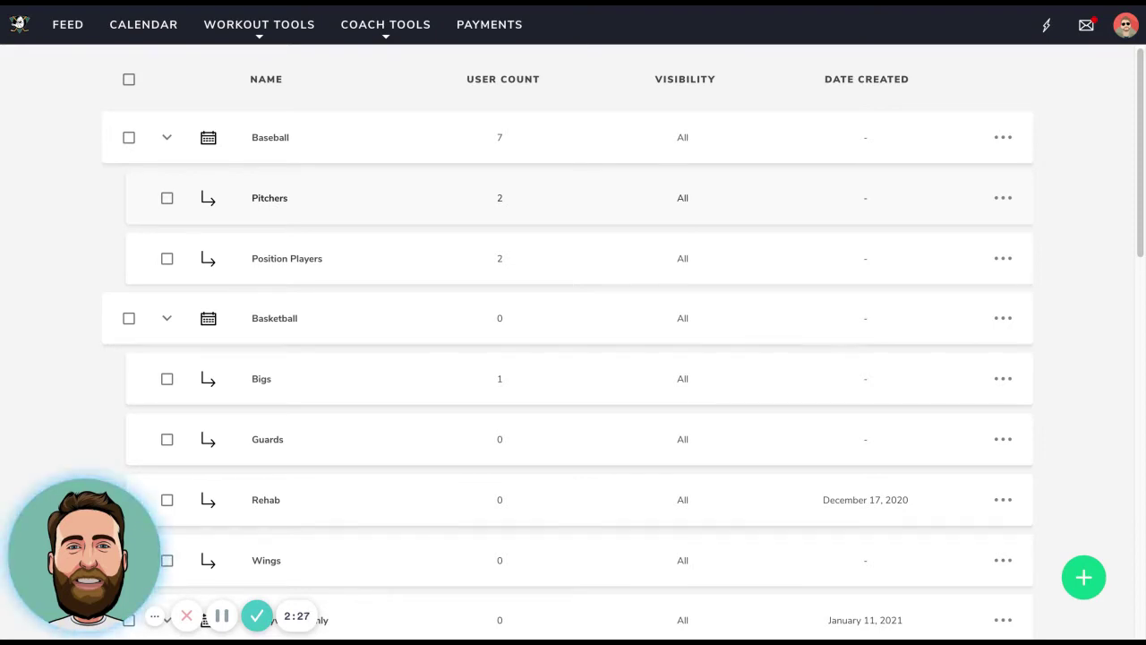
{"action": "scroll", "coordinate": [302, 192], "scroll_direction": "up", "scroll_amount": 1}
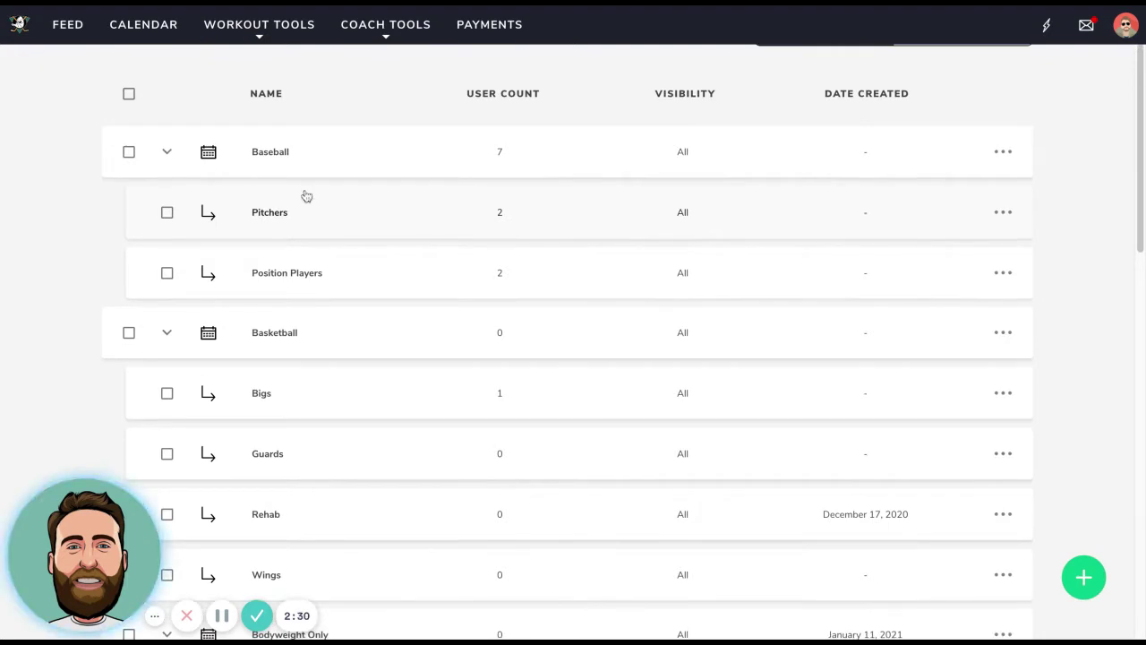
{"action": "scroll", "coordinate": [318, 237], "scroll_direction": "up", "scroll_amount": 1}
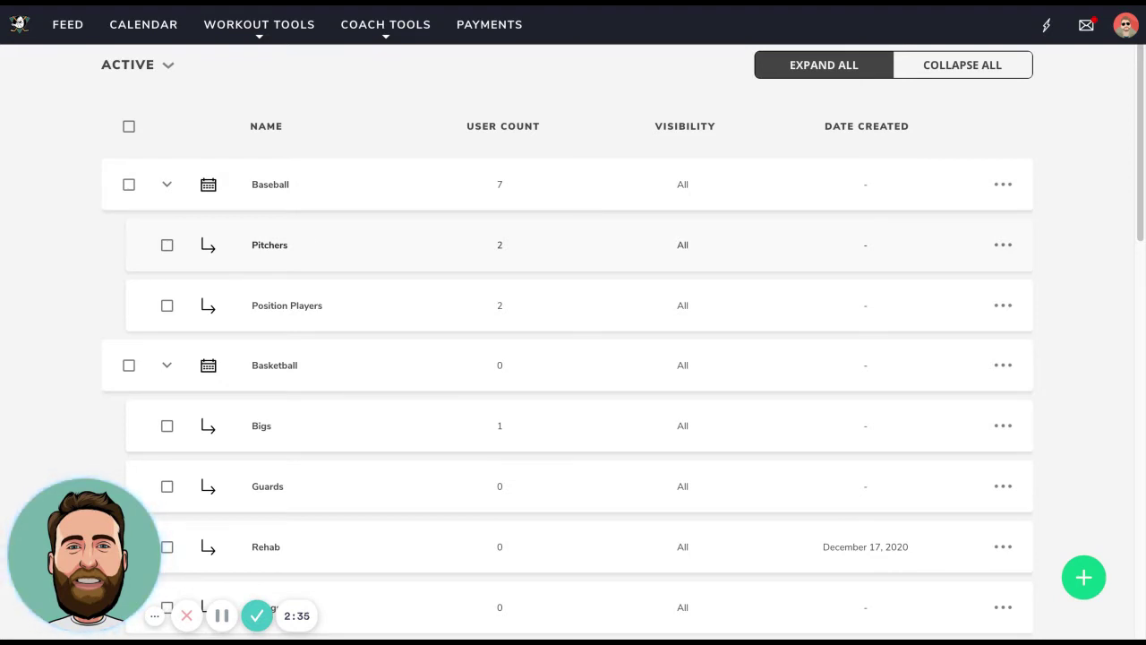
{"action": "left_click", "coordinate": [385, 25]}
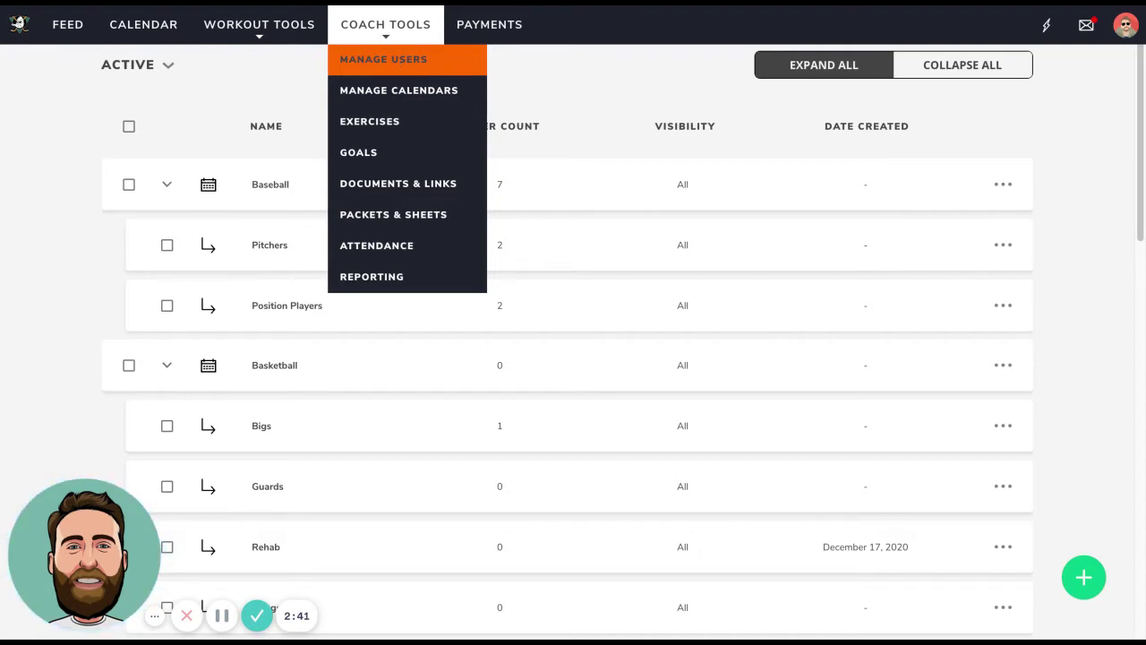
Open Manage Users to review the Athletes table's groups, calendars and Active or Pending status
{"action": "left_click", "coordinate": [383, 59]}
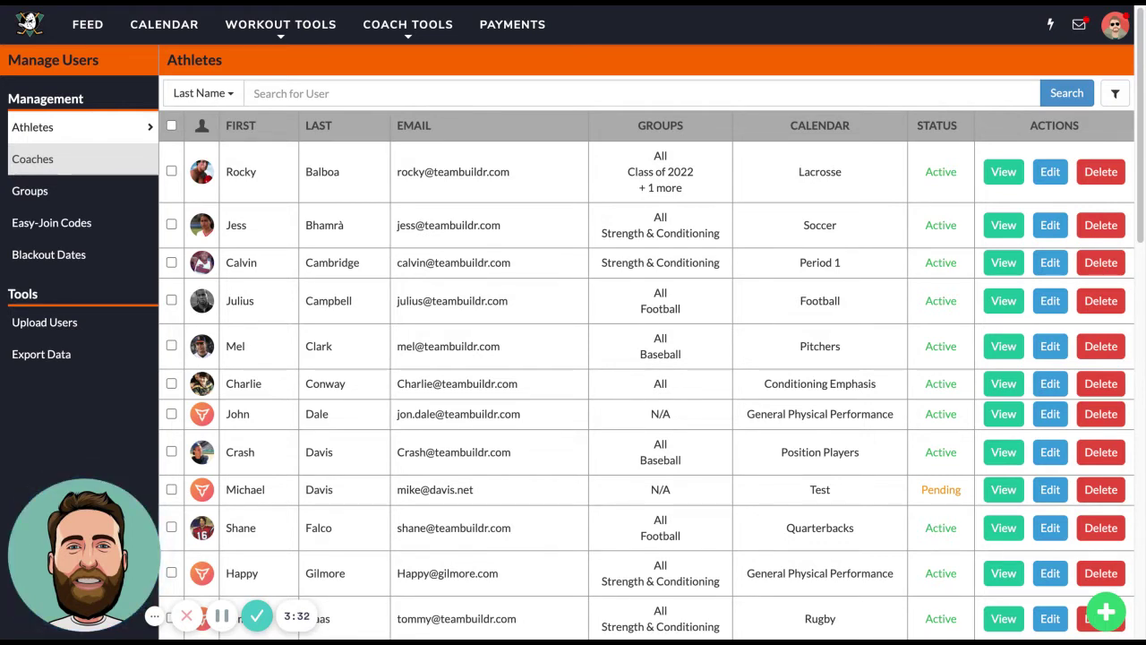
{"action": "left_click", "coordinate": [405, 25]}
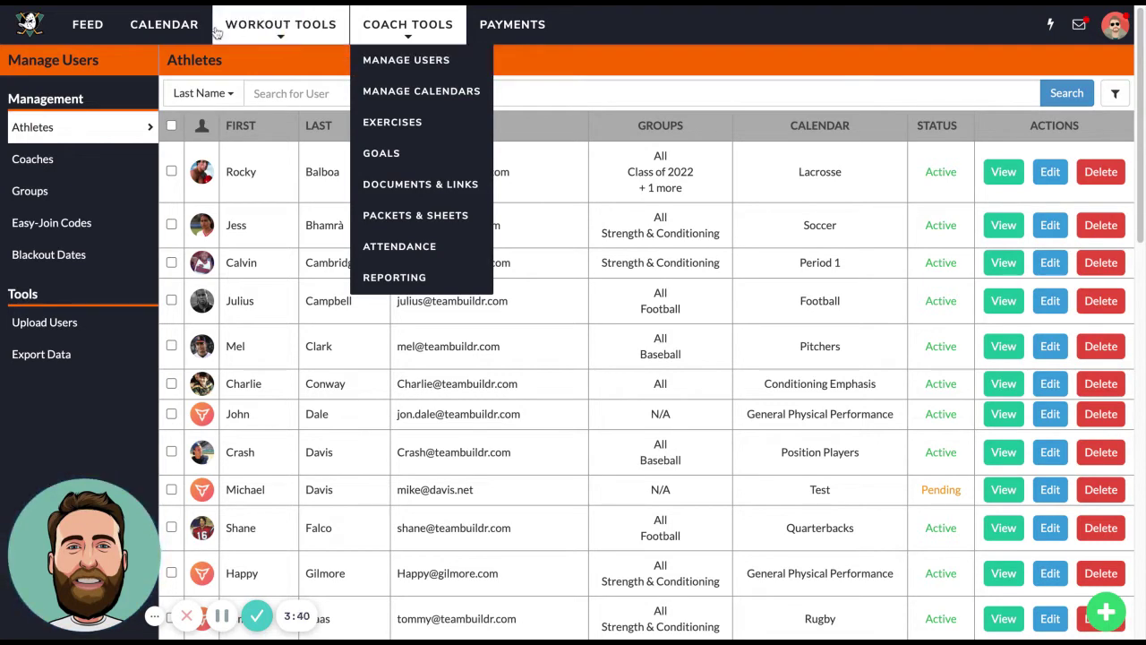
Load the Baseball calendar and switch February 2021 to Week View
{"action": "left_click", "coordinate": [183, 32]}
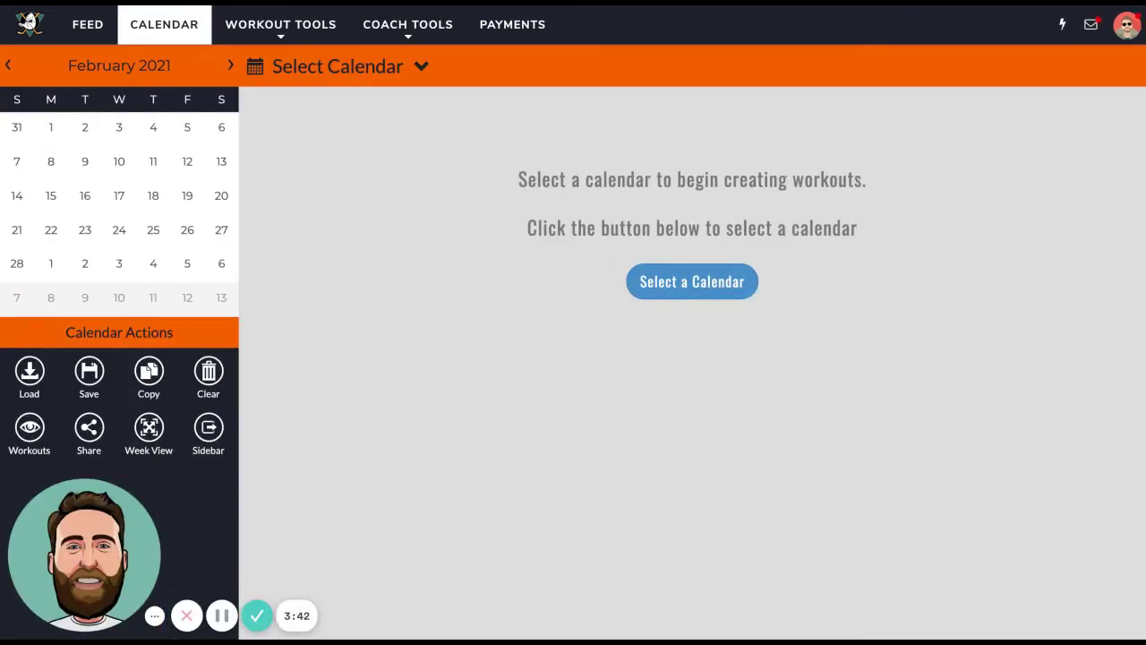
{"action": "left_click", "coordinate": [376, 75]}
{"action": "left_click", "coordinate": [432, 162]}
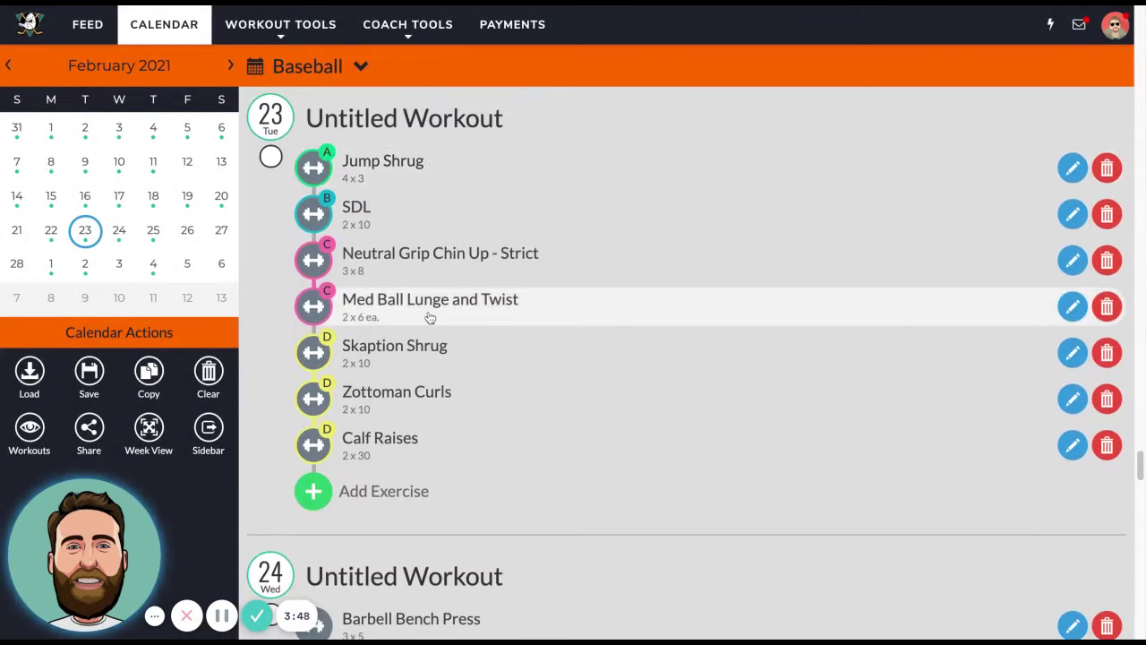
{"action": "scroll", "coordinate": [427, 318], "scroll_direction": "down", "scroll_amount": 5}
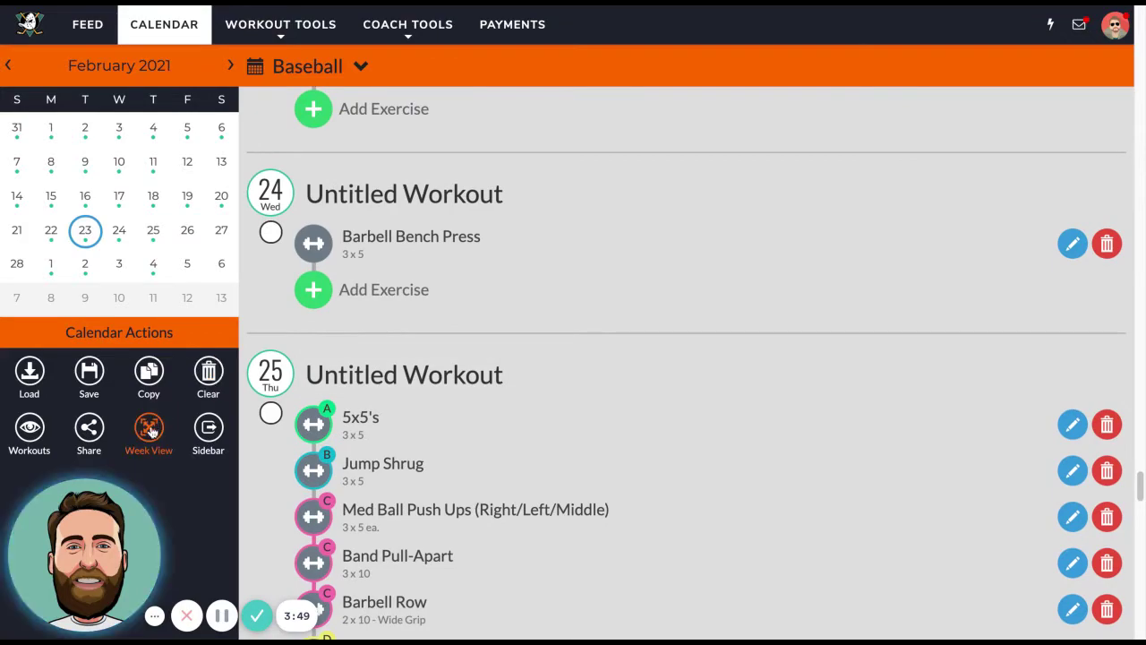
{"action": "left_click", "coordinate": [148, 430]}
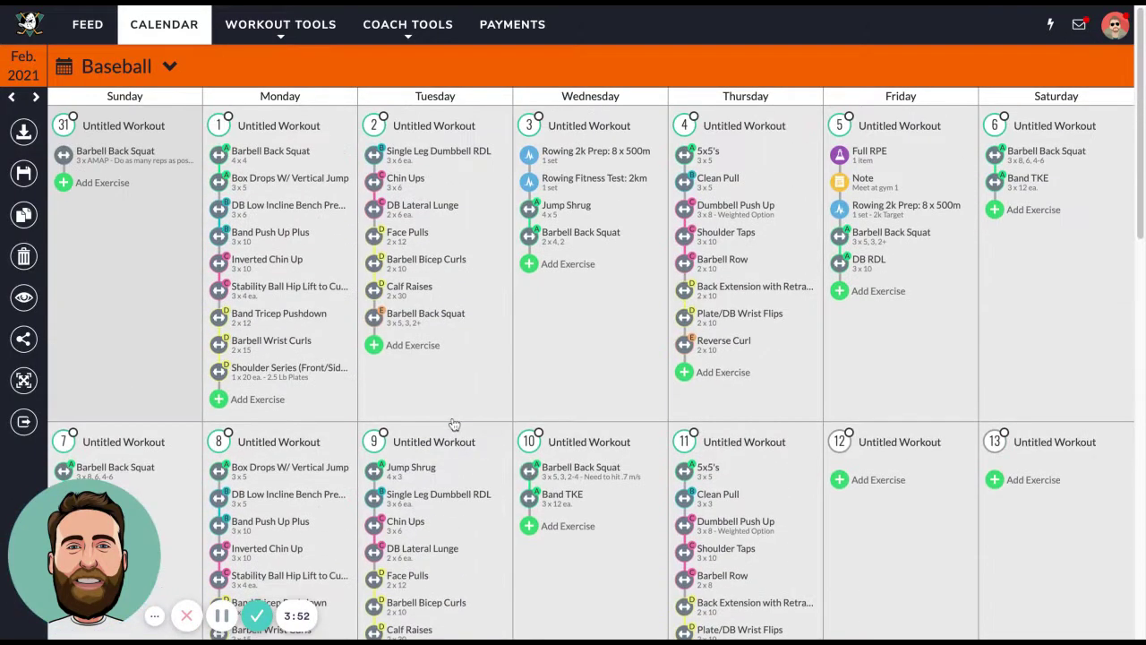
{"action": "scroll", "coordinate": [454, 423], "scroll_direction": "down", "scroll_amount": 3}
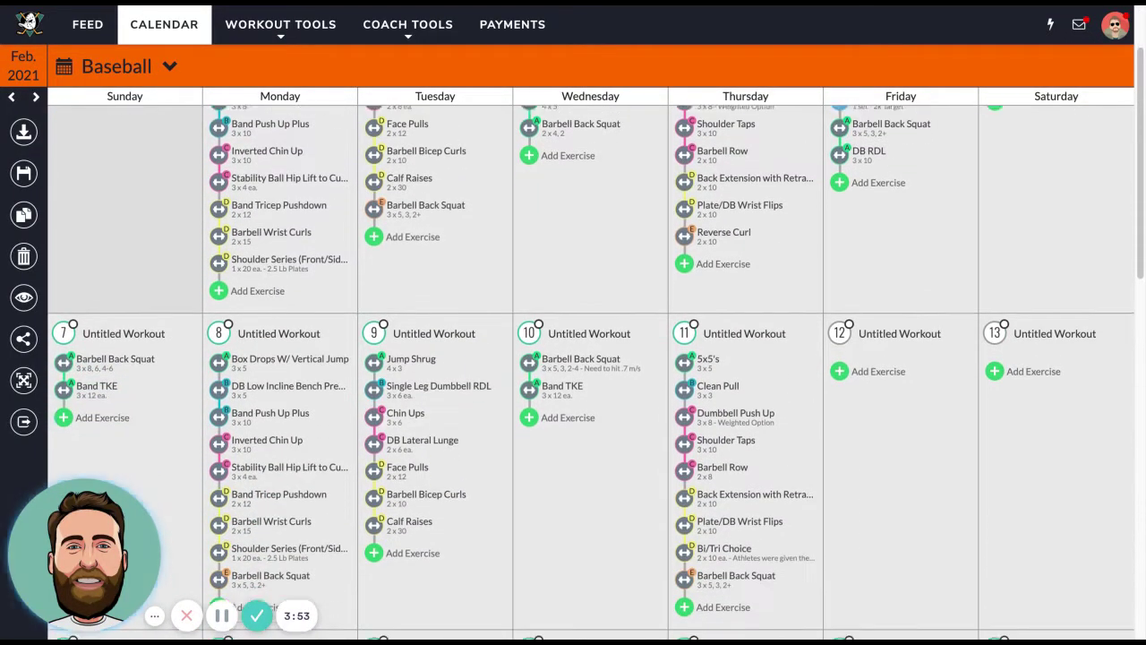
{"action": "scroll", "coordinate": [454, 412], "scroll_direction": "up", "scroll_amount": 1}
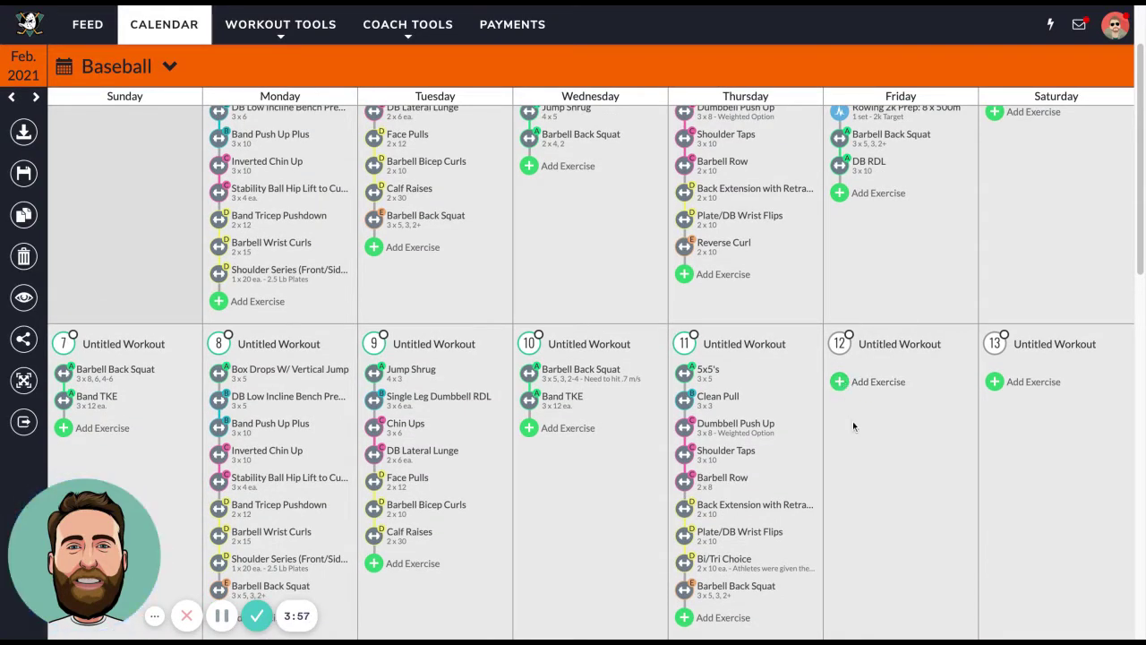
{"action": "scroll", "coordinate": [852, 422], "scroll_direction": "down", "scroll_amount": 1}
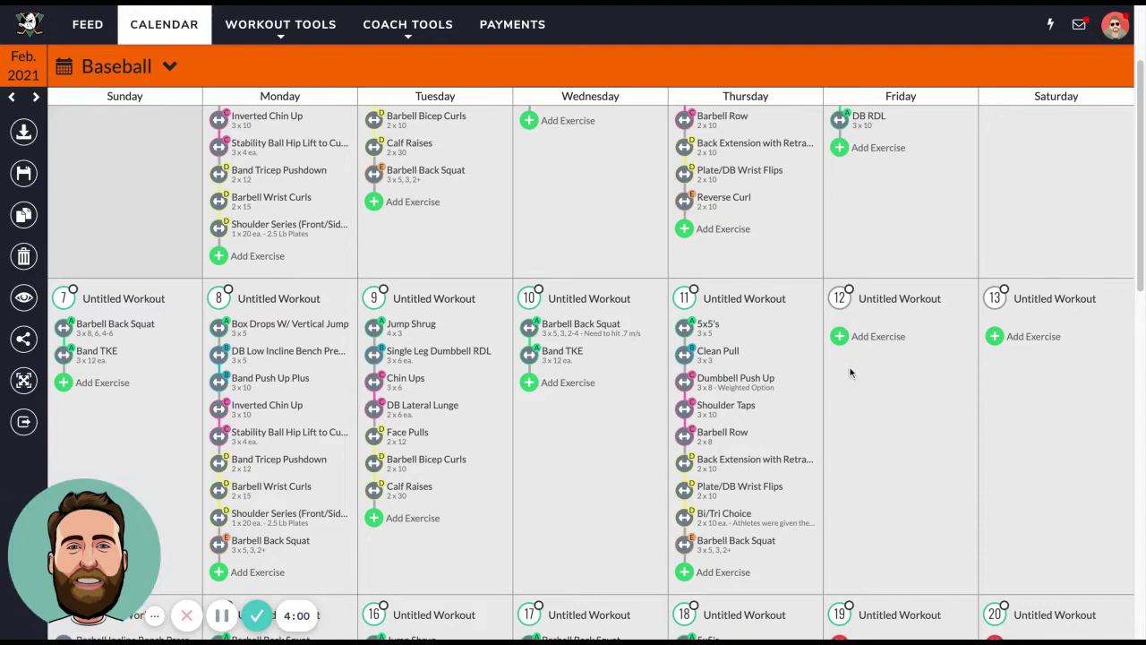
On Friday 12, browse the SAQ+C, Circuit, Science, Notes, Warm-Up and More item types, then return to Lift
{"action": "left_click", "coordinate": [842, 338]}
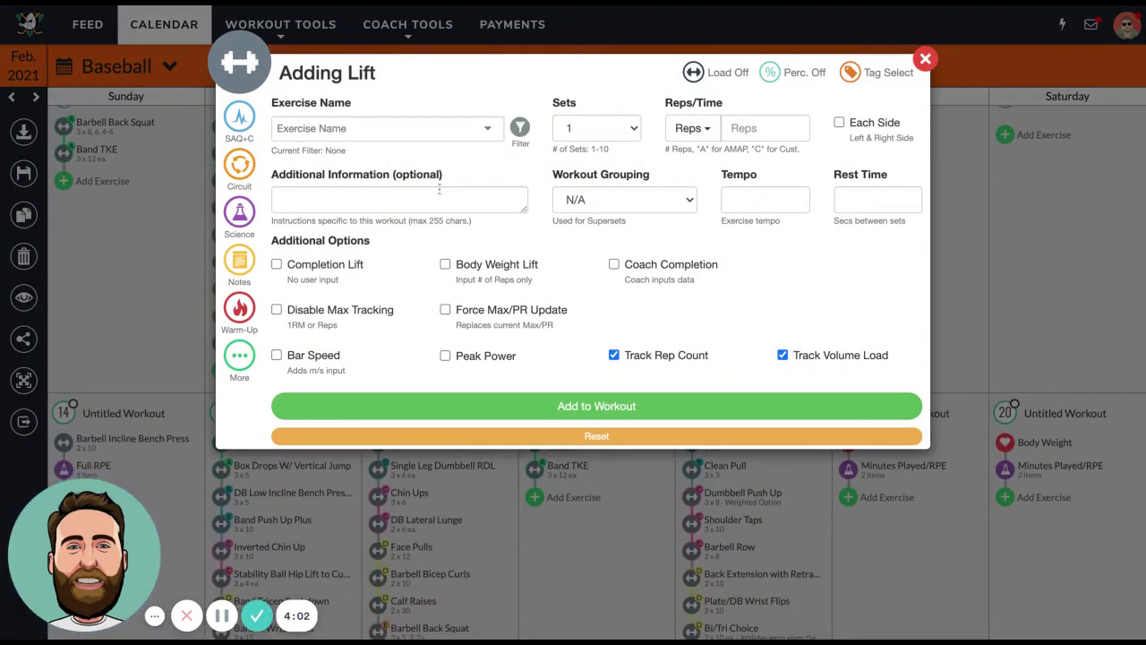
{"action": "left_click", "coordinate": [240, 121]}
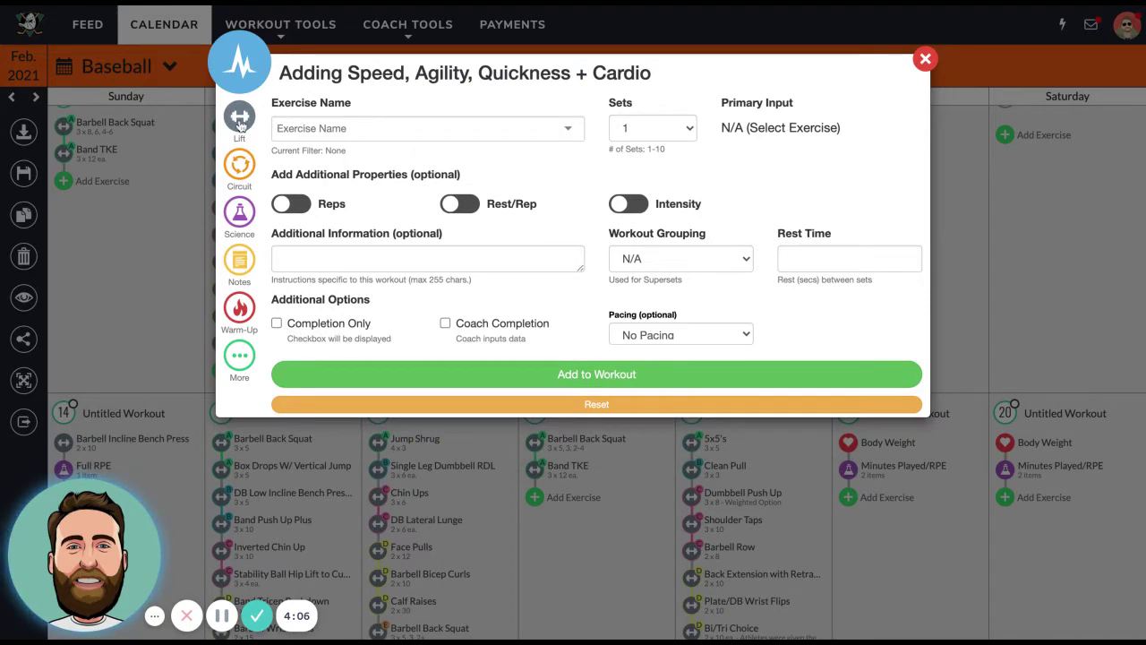
{"action": "left_click", "coordinate": [240, 166]}
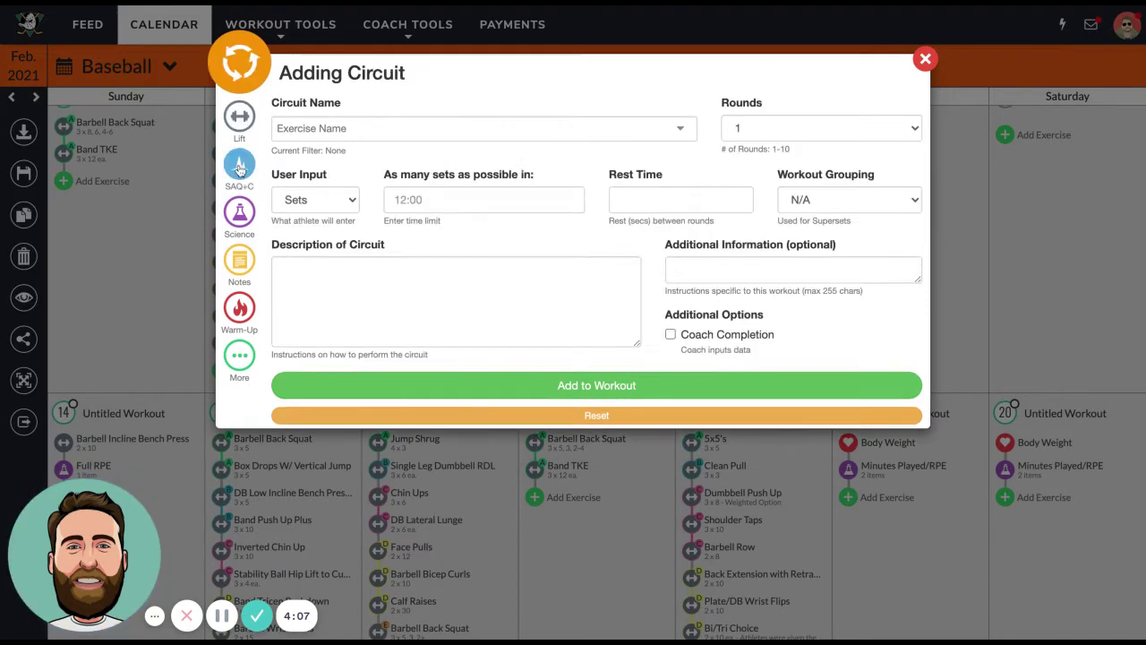
{"action": "left_click", "coordinate": [240, 213]}
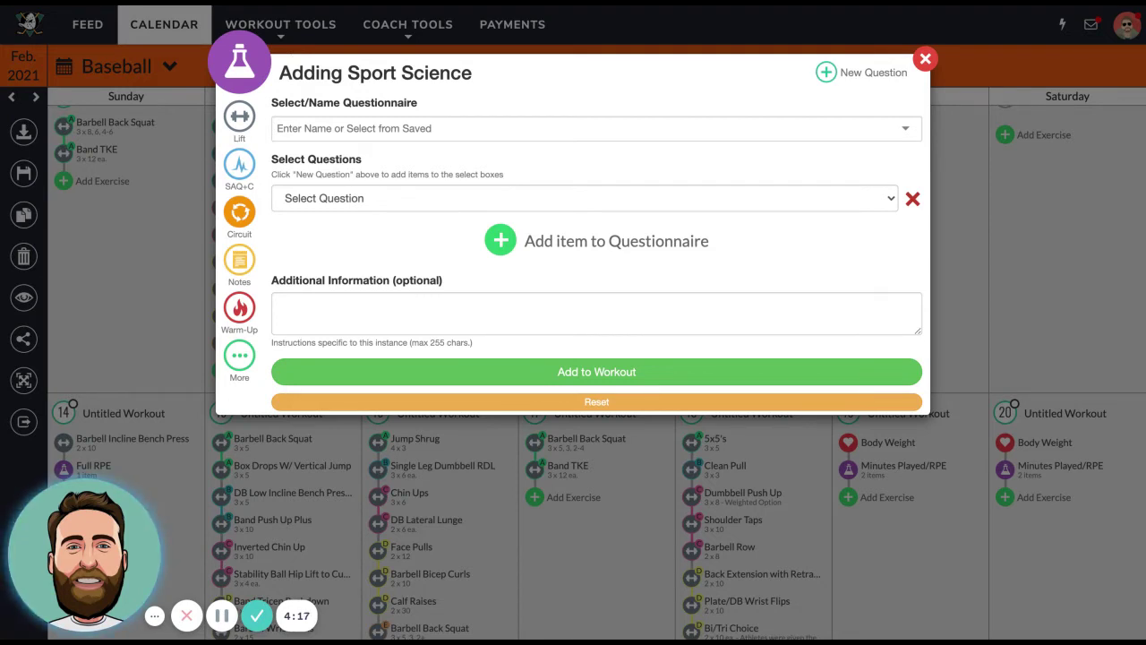
{"action": "left_click", "coordinate": [239, 260]}
{"action": "left_click", "coordinate": [239, 307]}
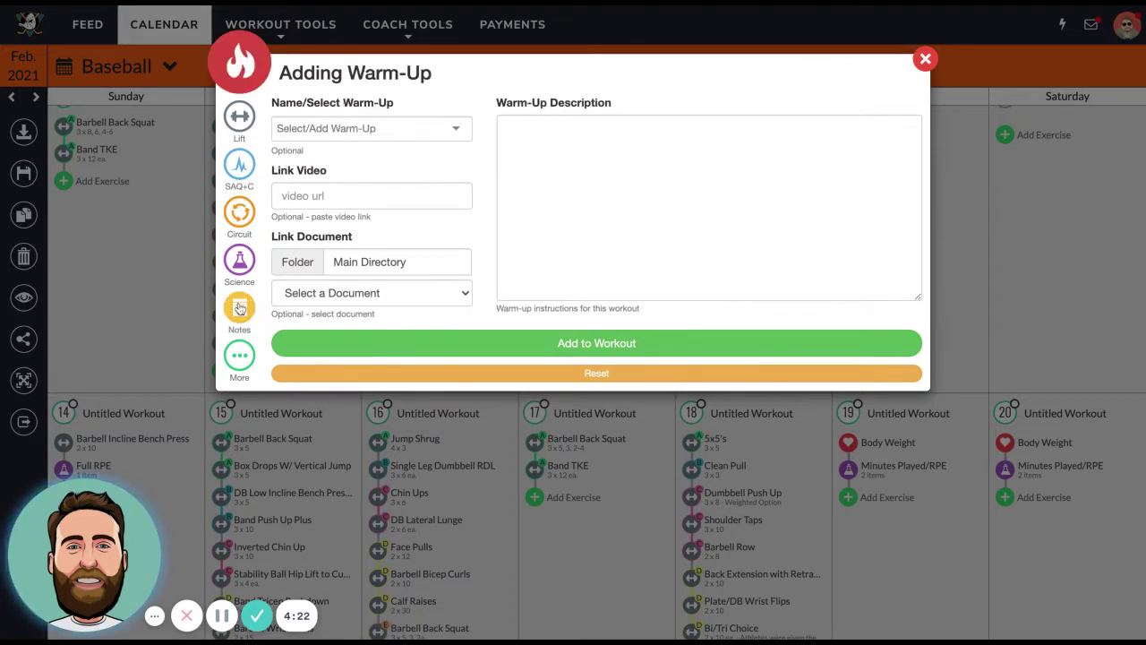
{"action": "left_click", "coordinate": [239, 354]}
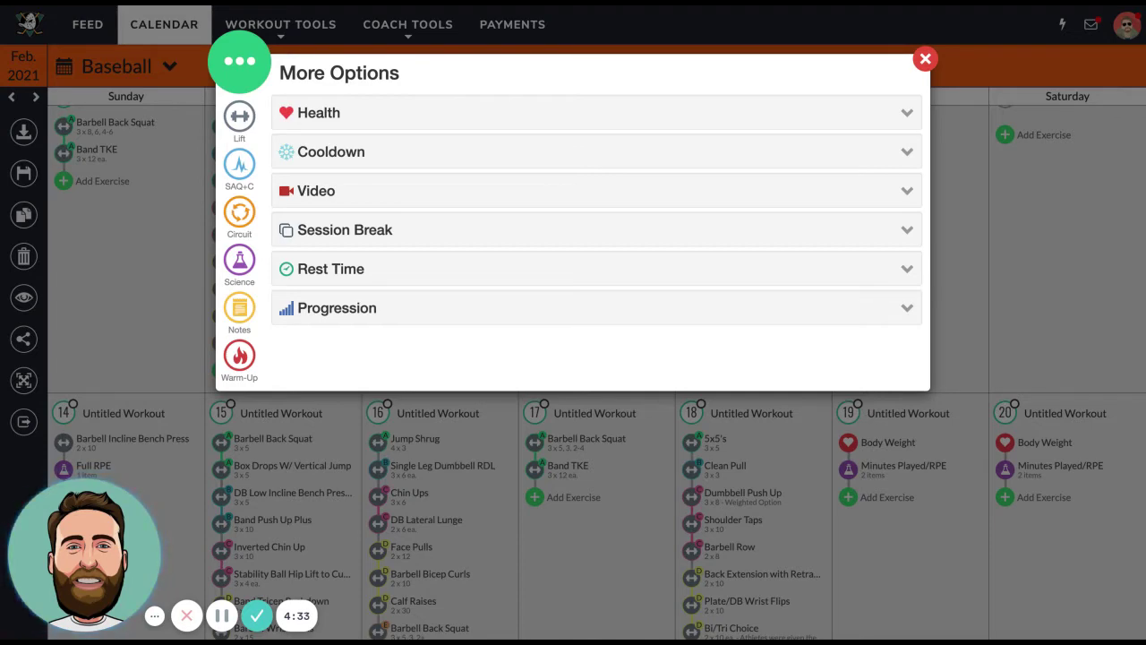
{"action": "left_click", "coordinate": [239, 116]}
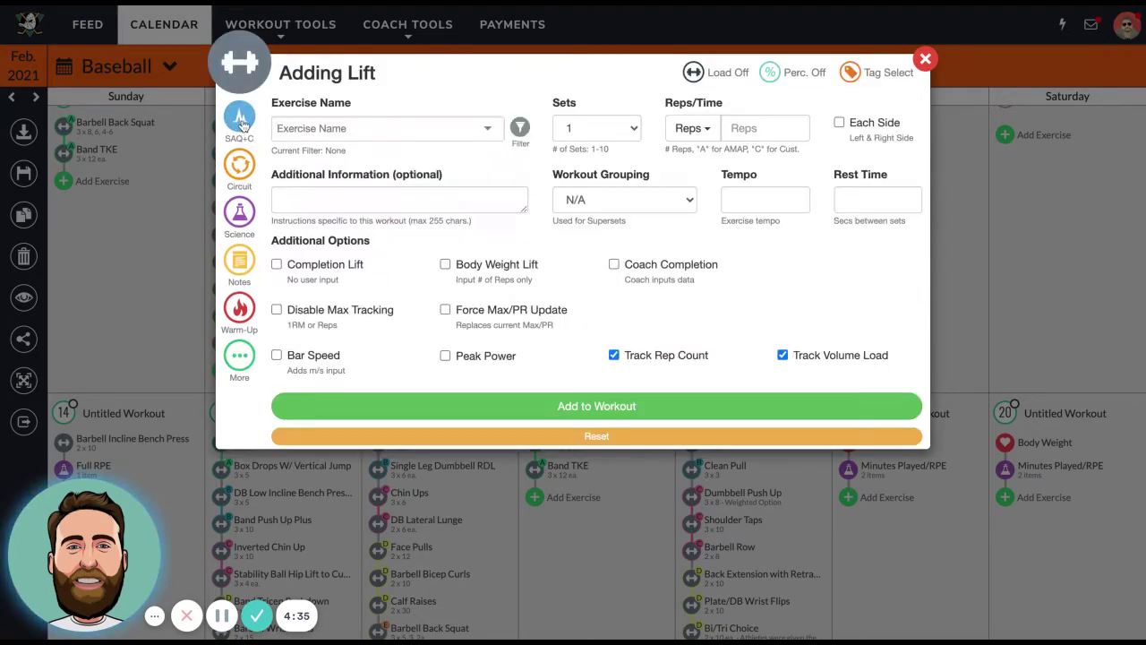
Choose Barbell Back Squat as the exercise with 4 sets
{"action": "left_click", "coordinate": [354, 131]}
{"action": "type", "text": "back squ"}
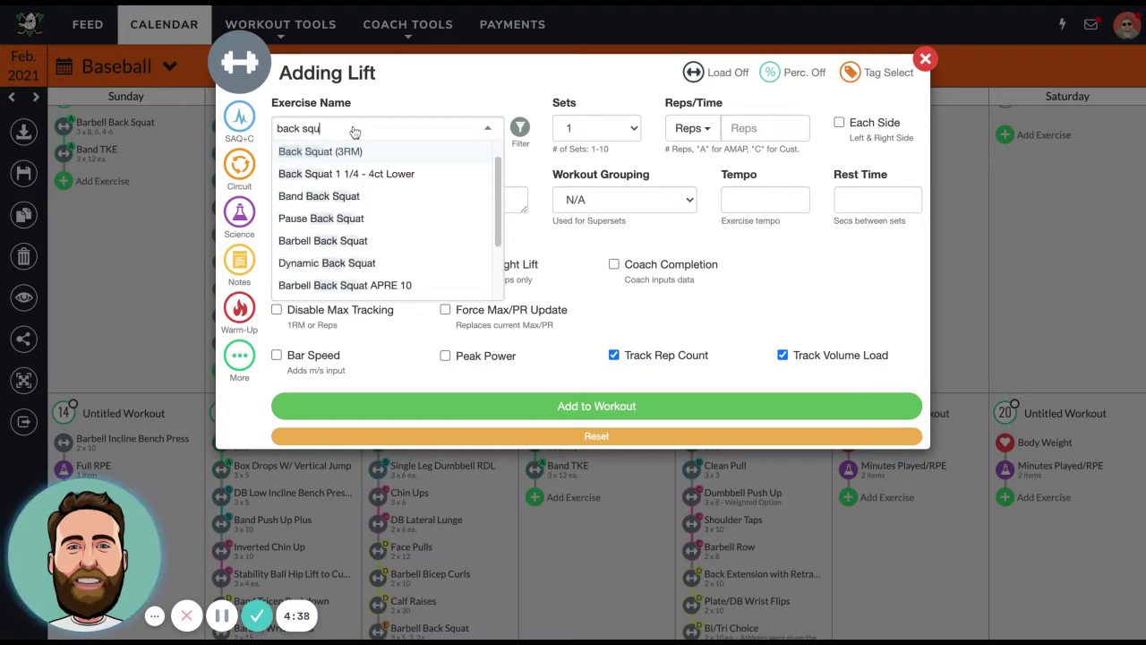
{"action": "left_click", "coordinate": [352, 242]}
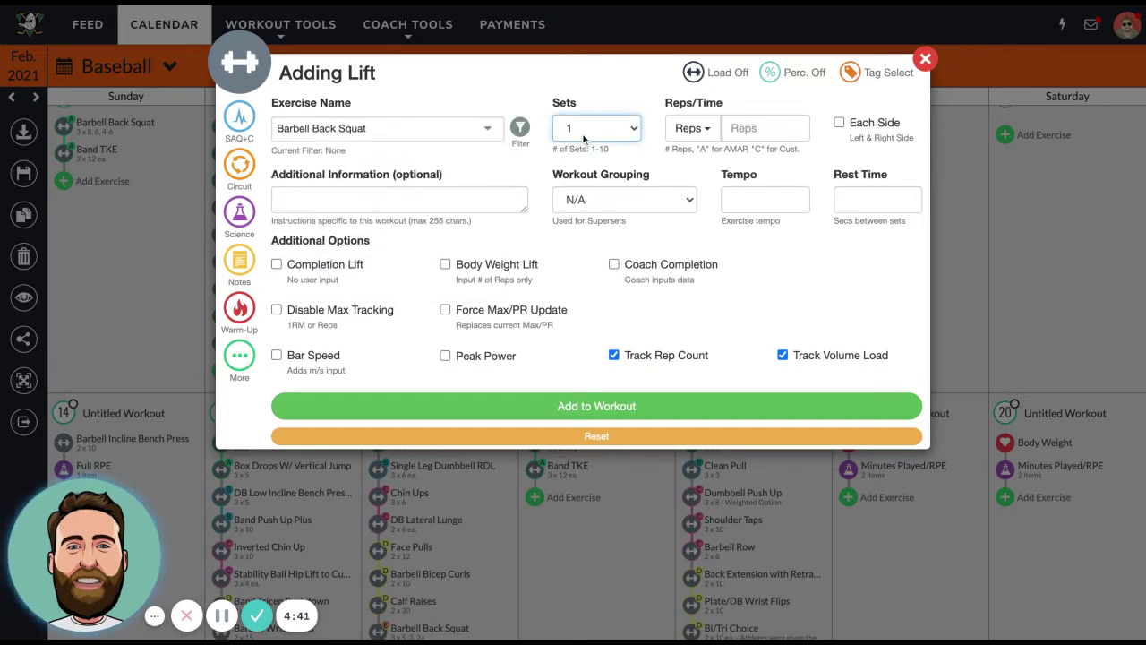
{"action": "key", "text": "4"}
Switch reps to CUST and enter 8, 6, 6, 4 for the four sets
{"action": "left_click", "coordinate": [743, 128]}
{"action": "type", "text": "5"}
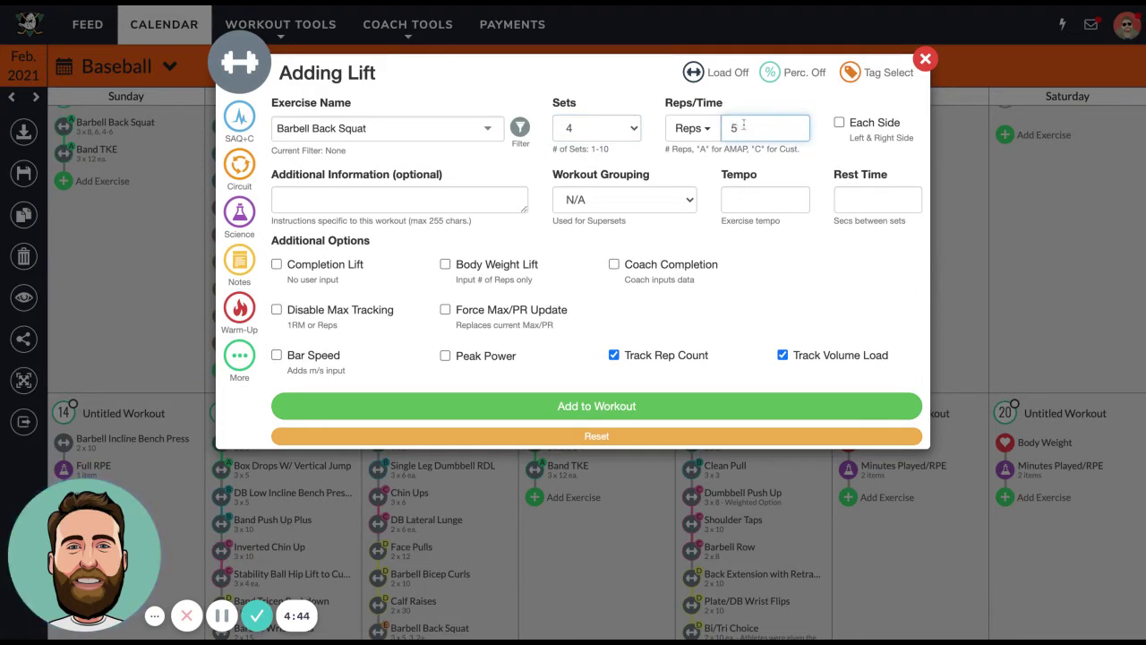
{"action": "key", "text": "BackSpace"}
{"action": "type", "text": "CUST"}
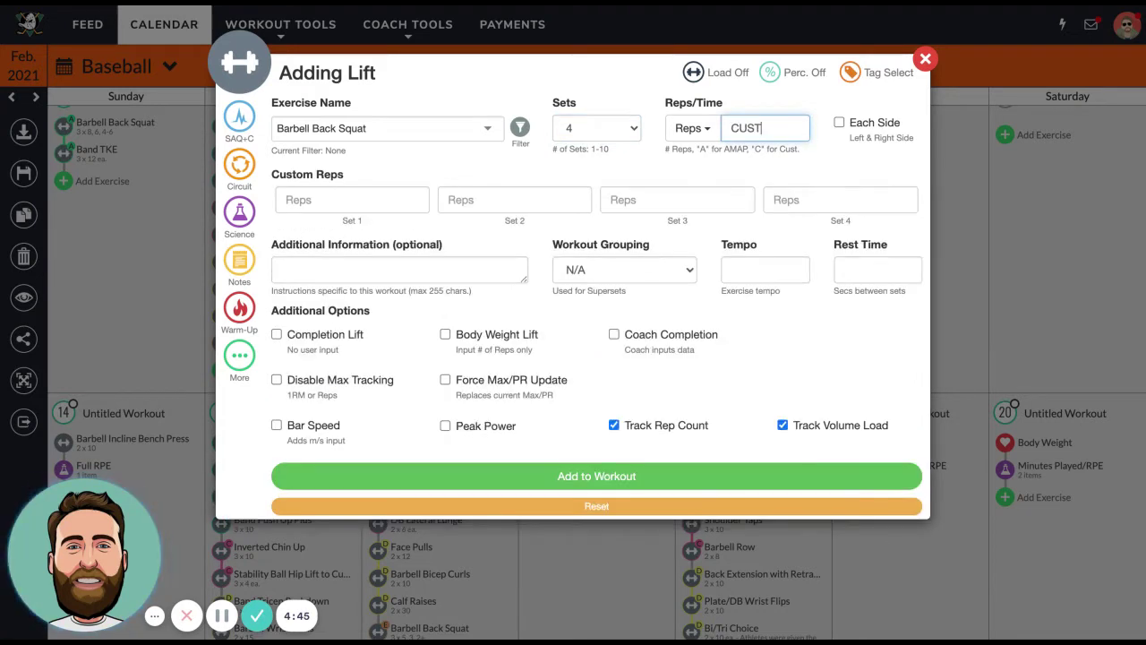
{"action": "left_click", "coordinate": [432, 201]}
{"action": "type", "text": "8"}
{"action": "key", "text": "Tab"}
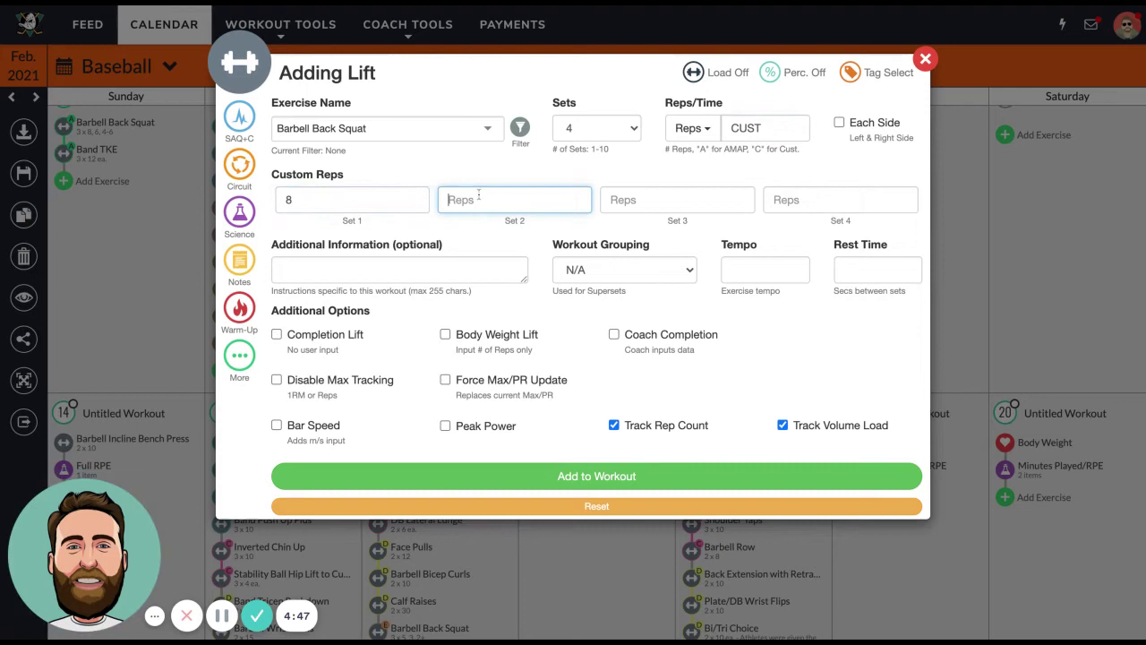
{"action": "type", "text": "6"}
{"action": "left_click", "coordinate": [664, 196]}
{"action": "type", "text": "6"}
{"action": "left_click", "coordinate": [775, 199]}
{"action": "type", "text": "4"}
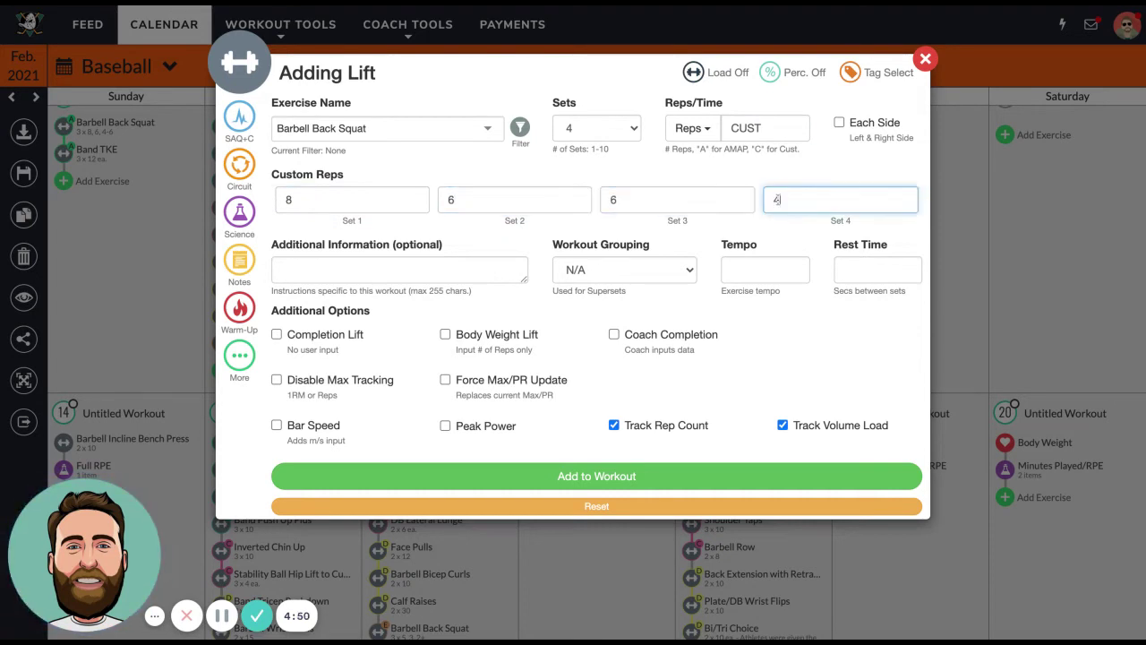
Turn on percentages and load the sets from 70% up to 80%
{"action": "left_click", "coordinate": [772, 76]}
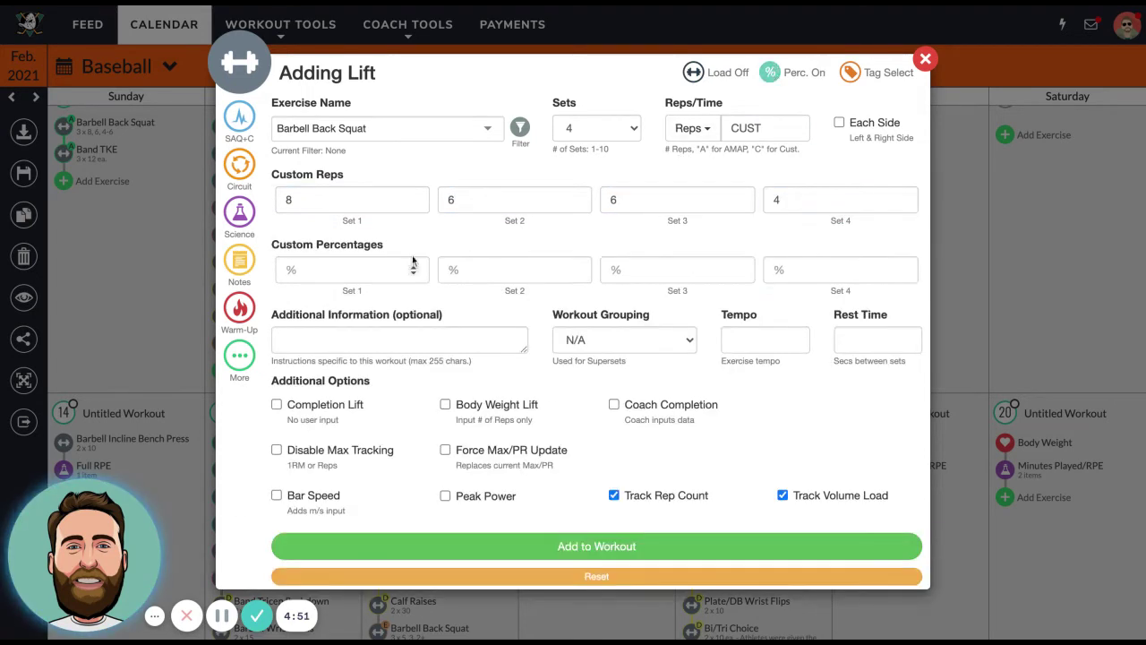
{"action": "left_click", "coordinate": [388, 262]}
{"action": "type", "text": "70"}
{"action": "left_click", "coordinate": [508, 269]}
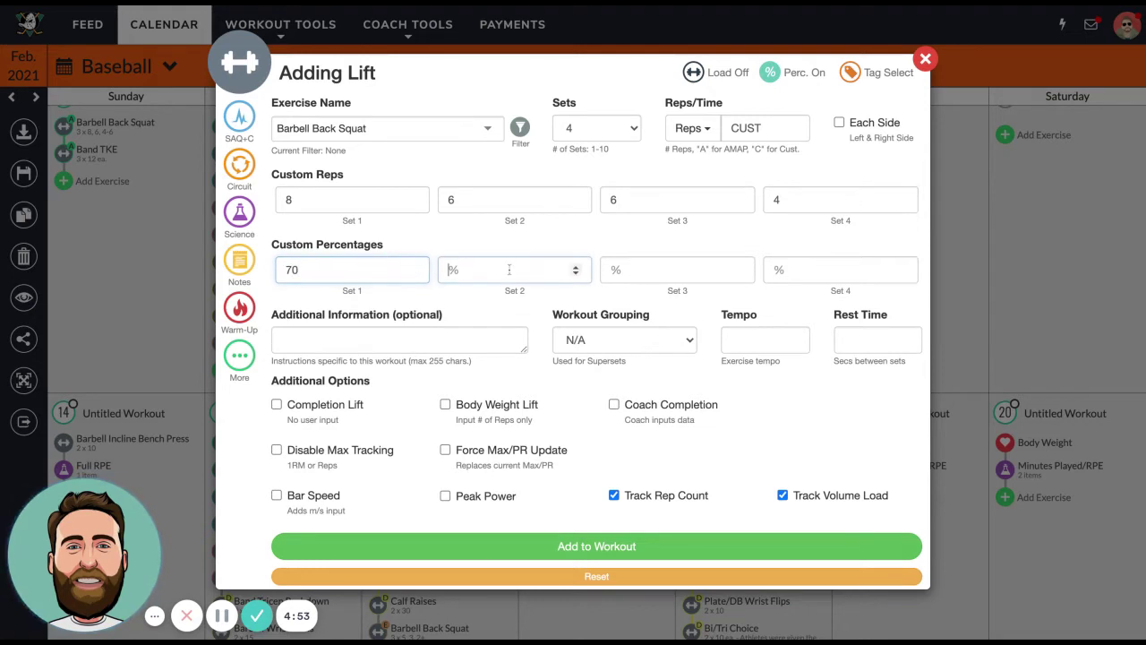
{"action": "left_click", "coordinate": [629, 268]}
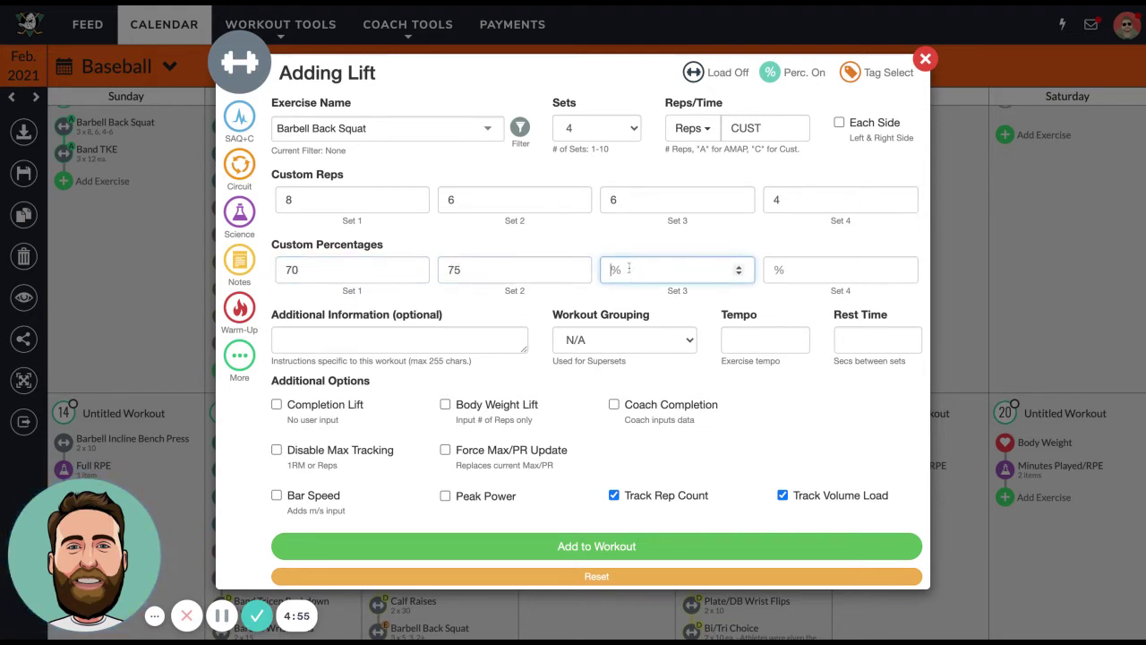
{"action": "left_click", "coordinate": [806, 268]}
{"action": "type", "text": "80"}
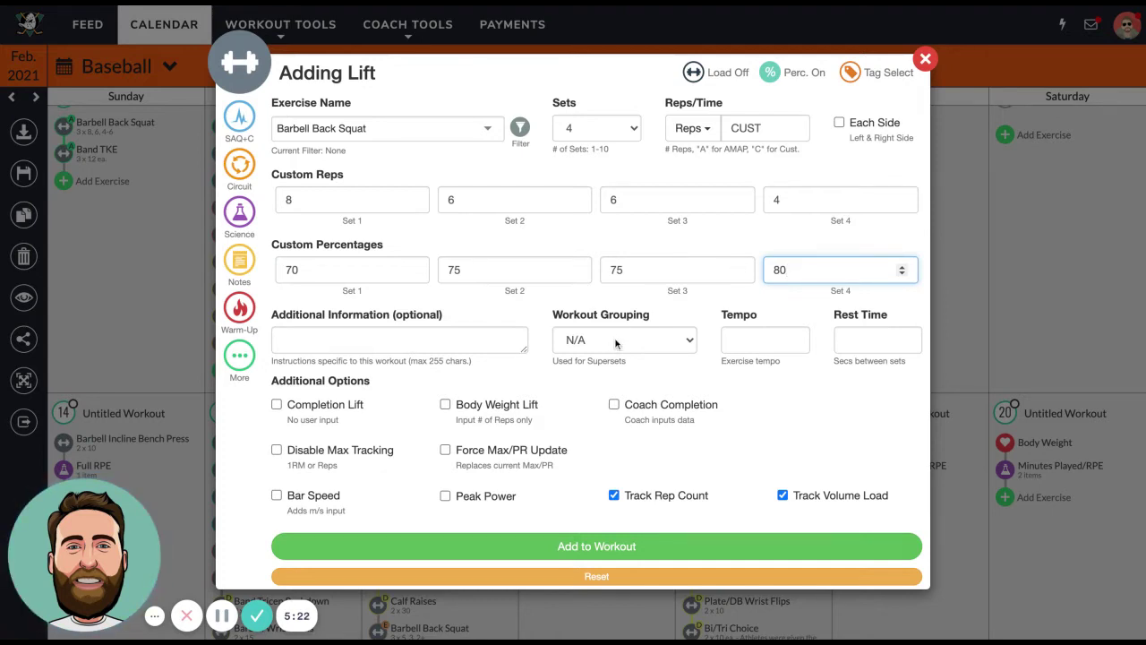
Set tempo 211 and 90 s rest, then add the squat to the workout
{"action": "left_click", "coordinate": [743, 337]}
{"action": "type", "text": "211"}
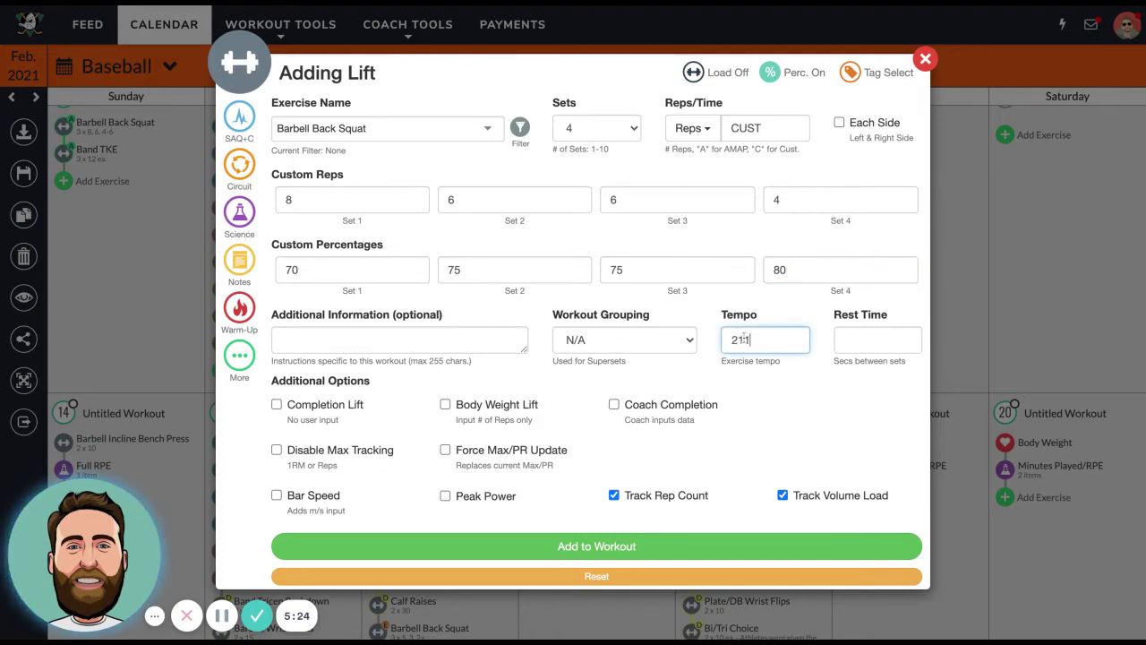
{"action": "left_click", "coordinate": [857, 340]}
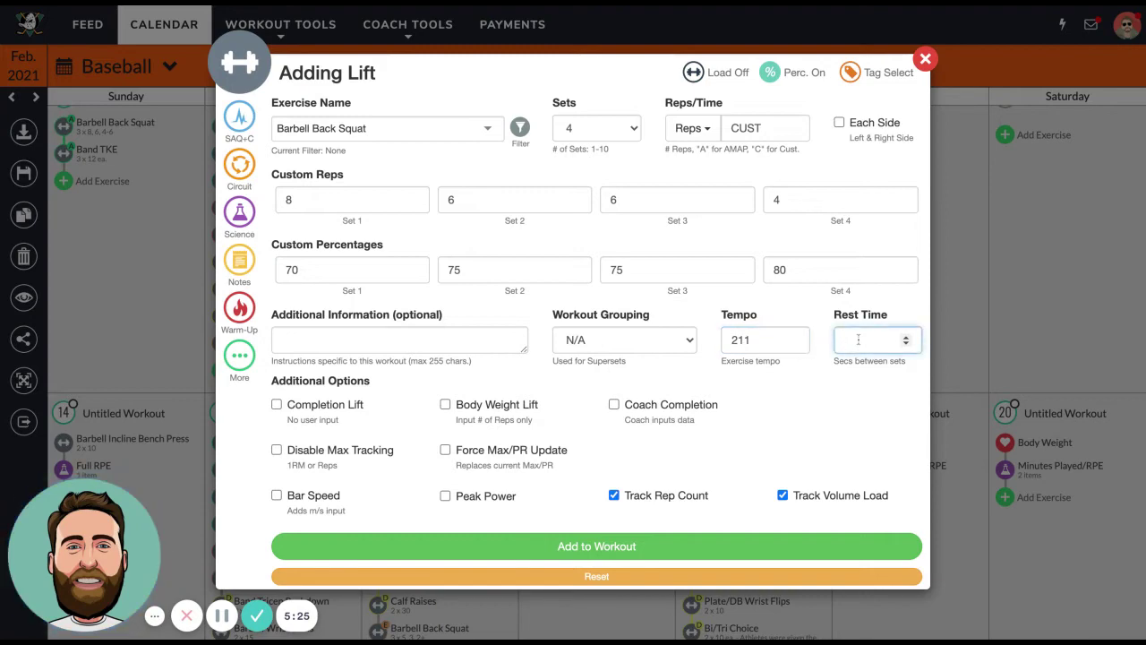
{"action": "type", "text": "90"}
{"action": "left_click", "coordinate": [626, 546]}
{"action": "left_click", "coordinate": [925, 59]}
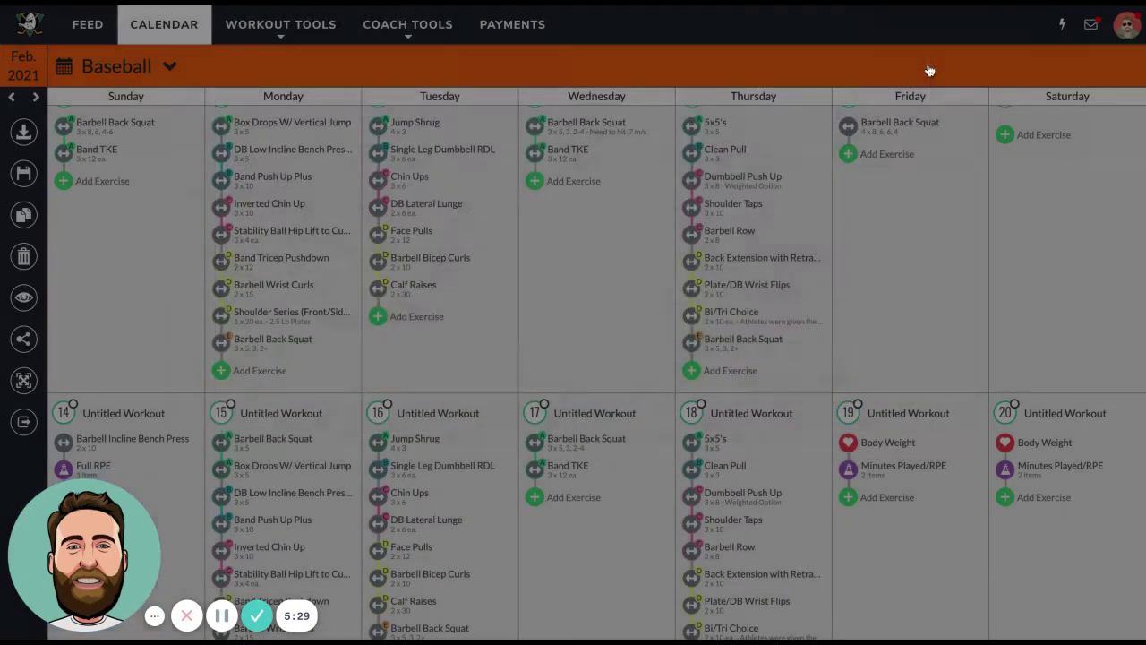
{"action": "scroll", "coordinate": [897, 184], "scroll_direction": "up", "scroll_amount": 1}
{"action": "scroll", "coordinate": [897, 179], "scroll_direction": "up", "scroll_amount": 1}
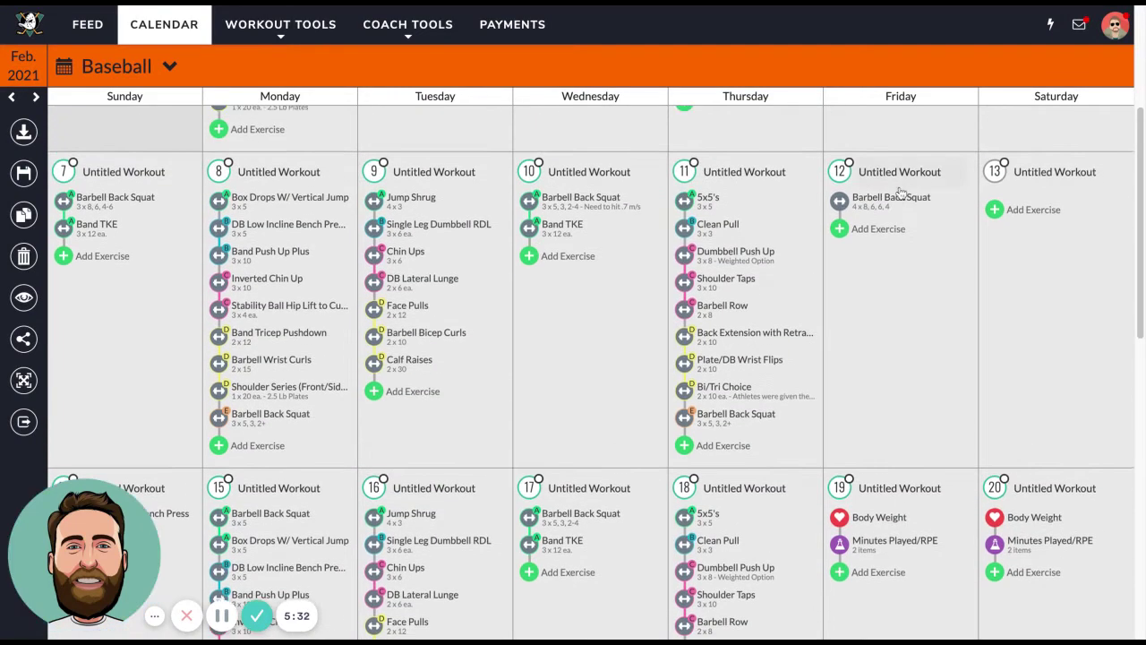
Pick Pitchers under Calendar Groups in the calendar dropdown
{"action": "left_click", "coordinate": [169, 71]}
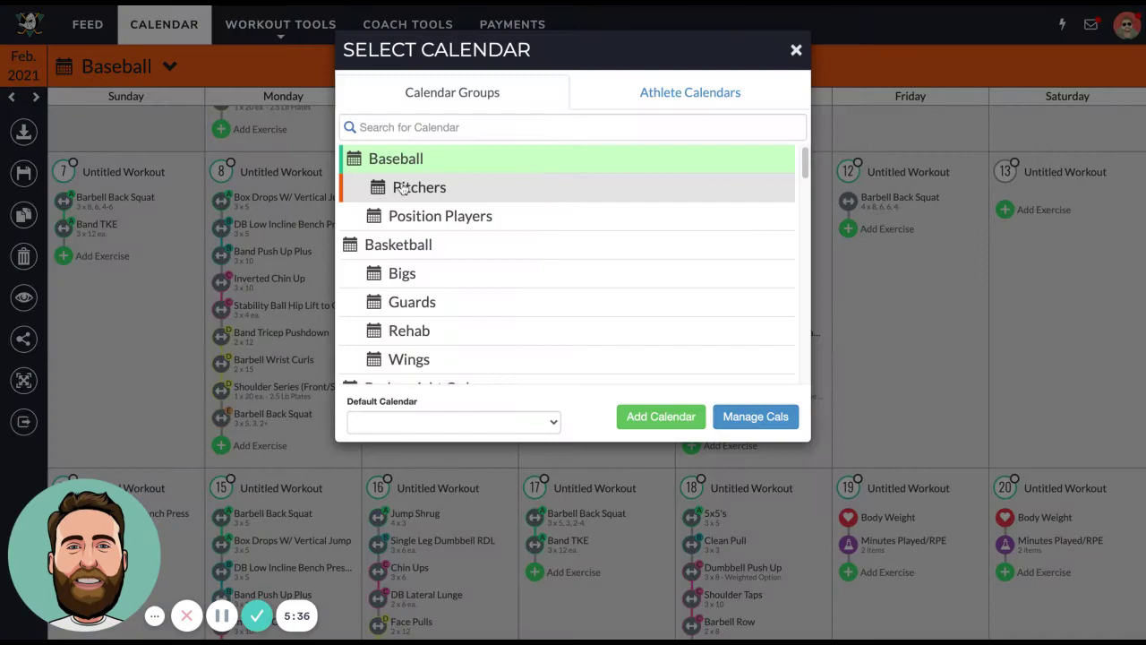
{"action": "left_click", "coordinate": [429, 187]}
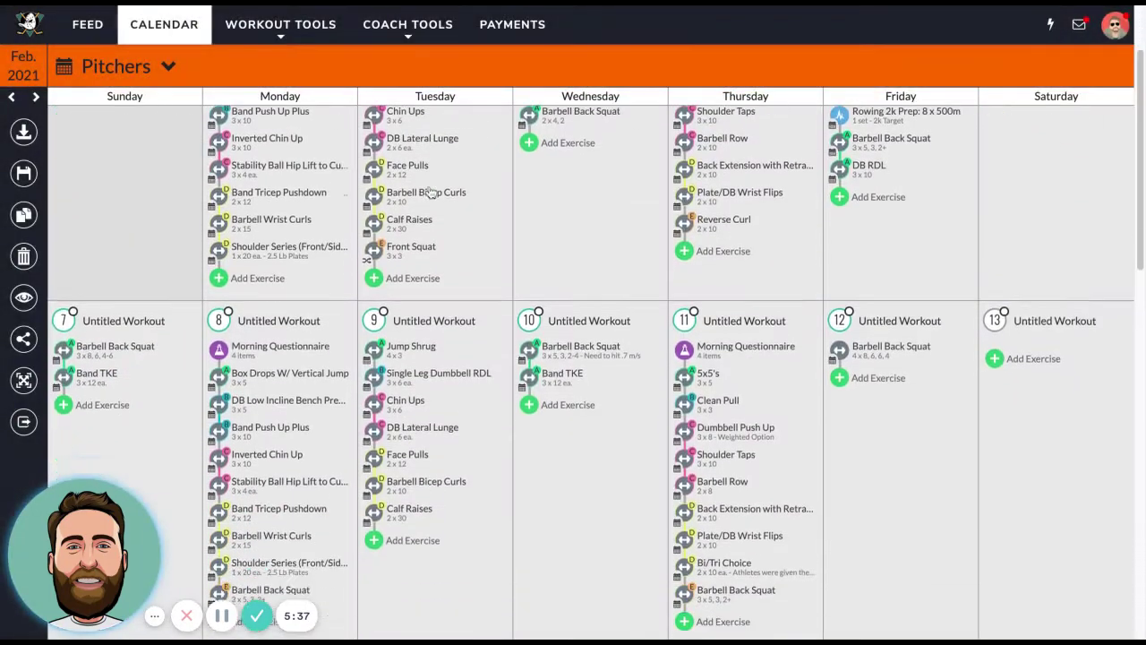
{"action": "scroll", "coordinate": [460, 192], "scroll_direction": "up", "scroll_amount": 3}
{"action": "scroll", "coordinate": [752, 235], "scroll_direction": "up", "scroll_amount": 1}
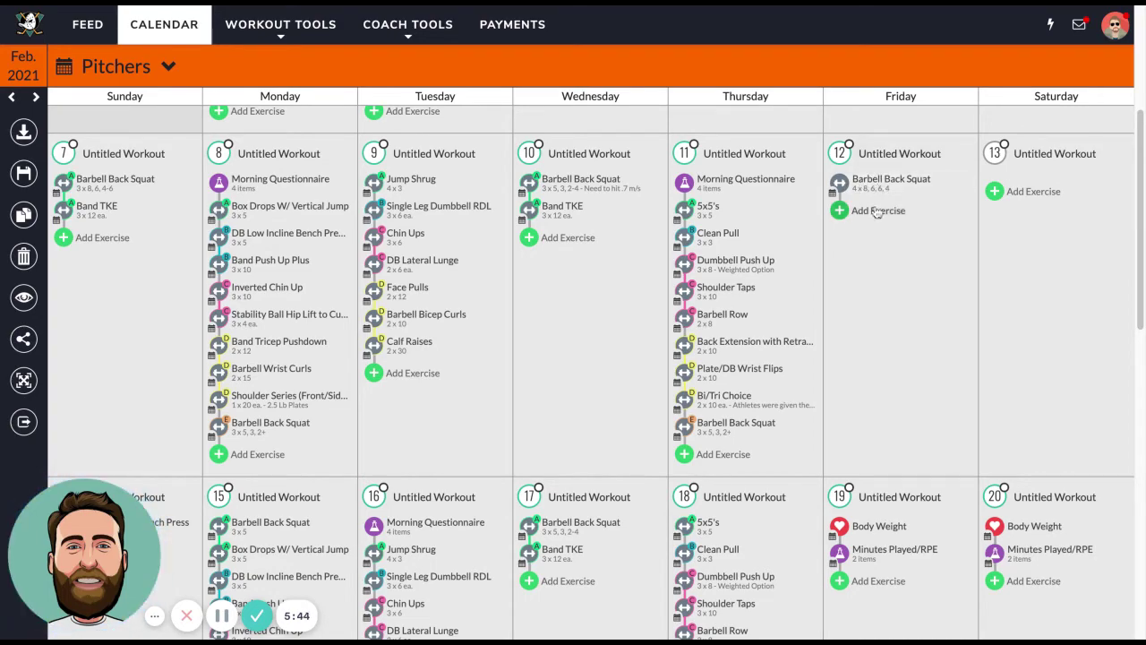
Add 3 Way Raise to Friday the 12th with 3 sets of 6 reps, Each Side checked
{"action": "left_click", "coordinate": [842, 211]}
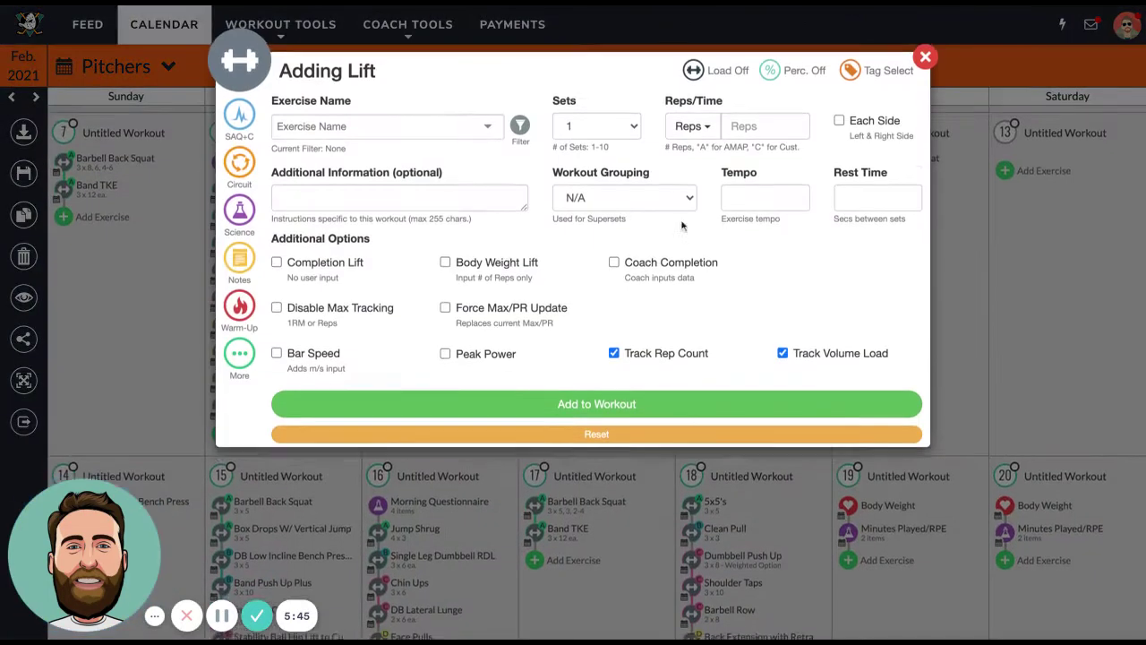
{"action": "left_click", "coordinate": [429, 132]}
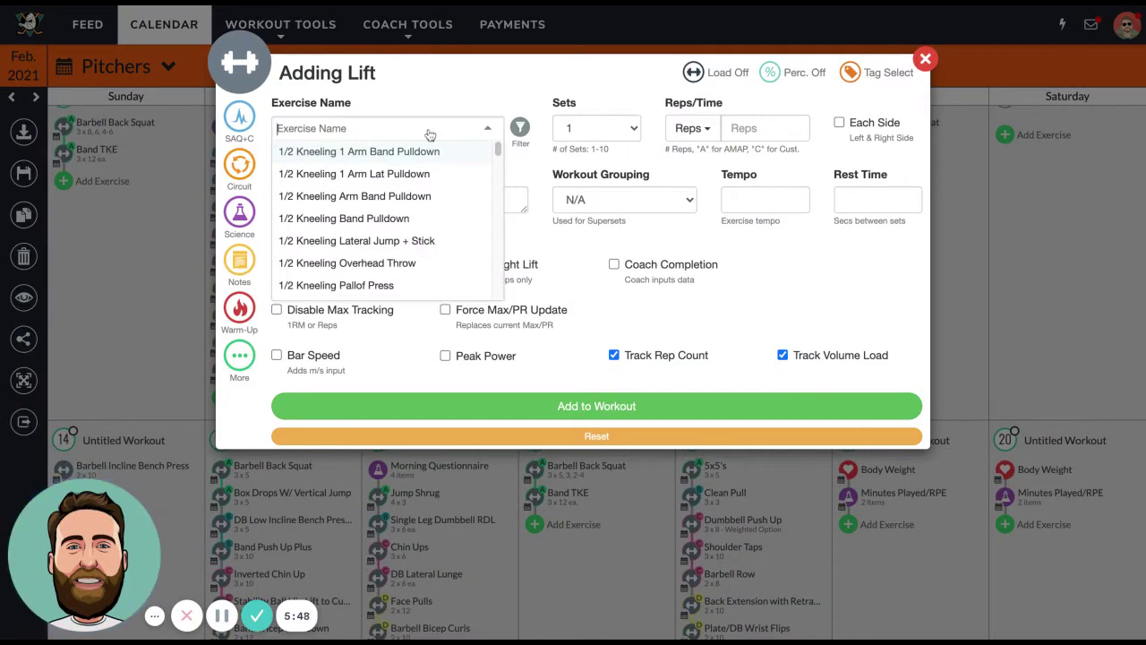
{"action": "type", "text": "3 way"}
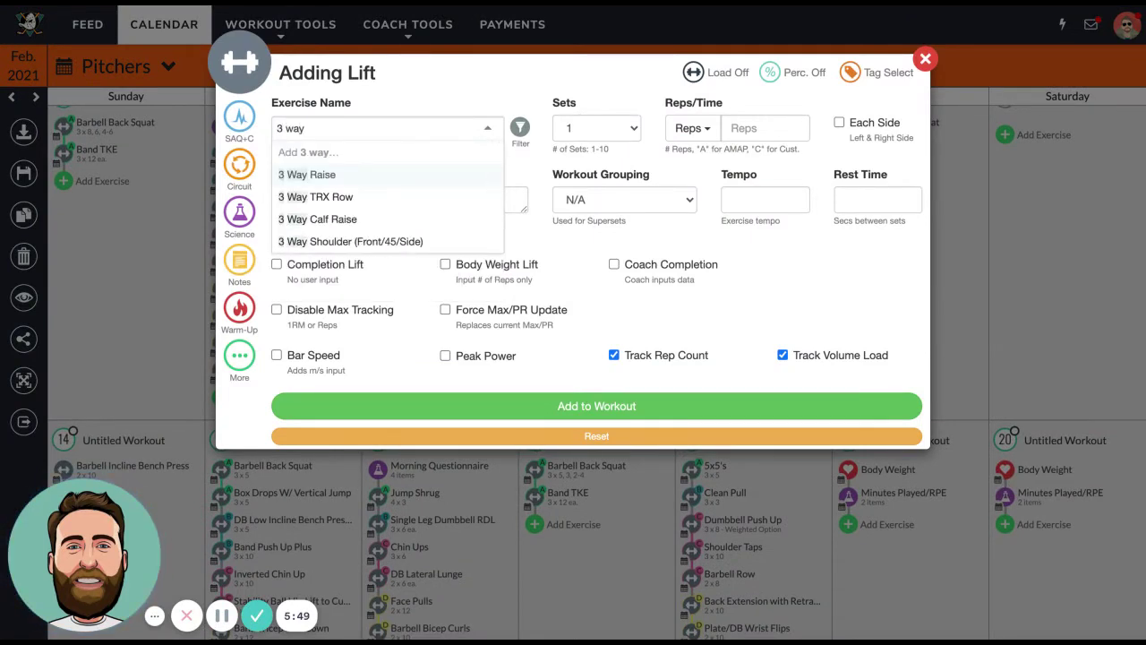
{"action": "left_click", "coordinate": [353, 176]}
{"action": "key", "text": "3"}
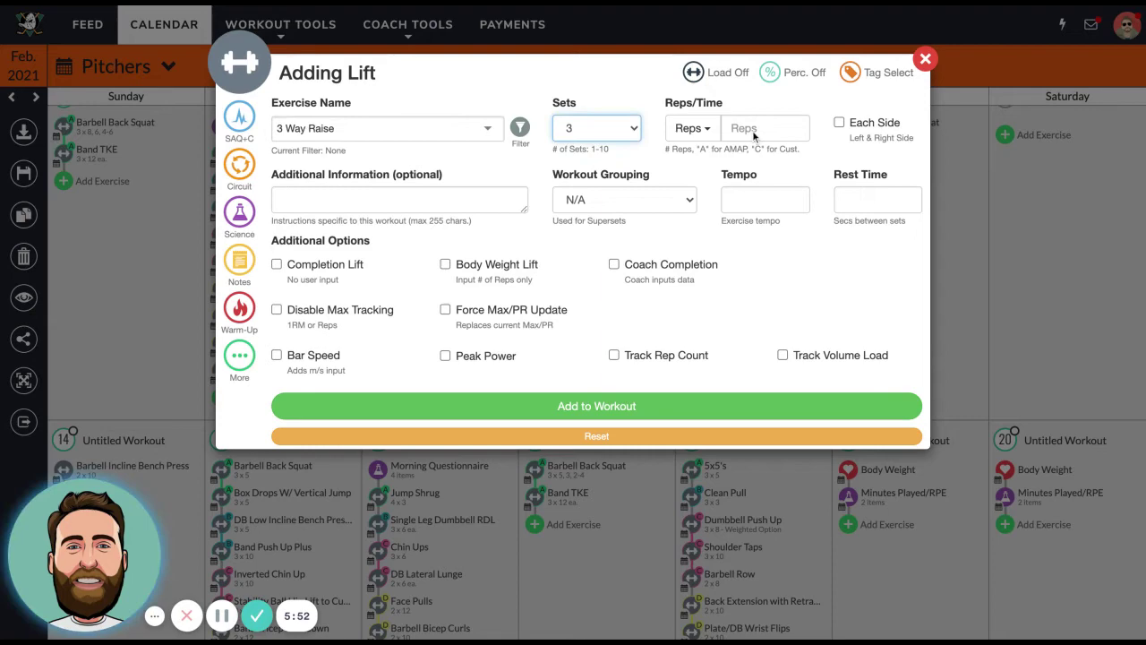
{"action": "left_click", "coordinate": [750, 128]}
{"action": "type", "text": "6"}
{"action": "left_click", "coordinate": [839, 122]}
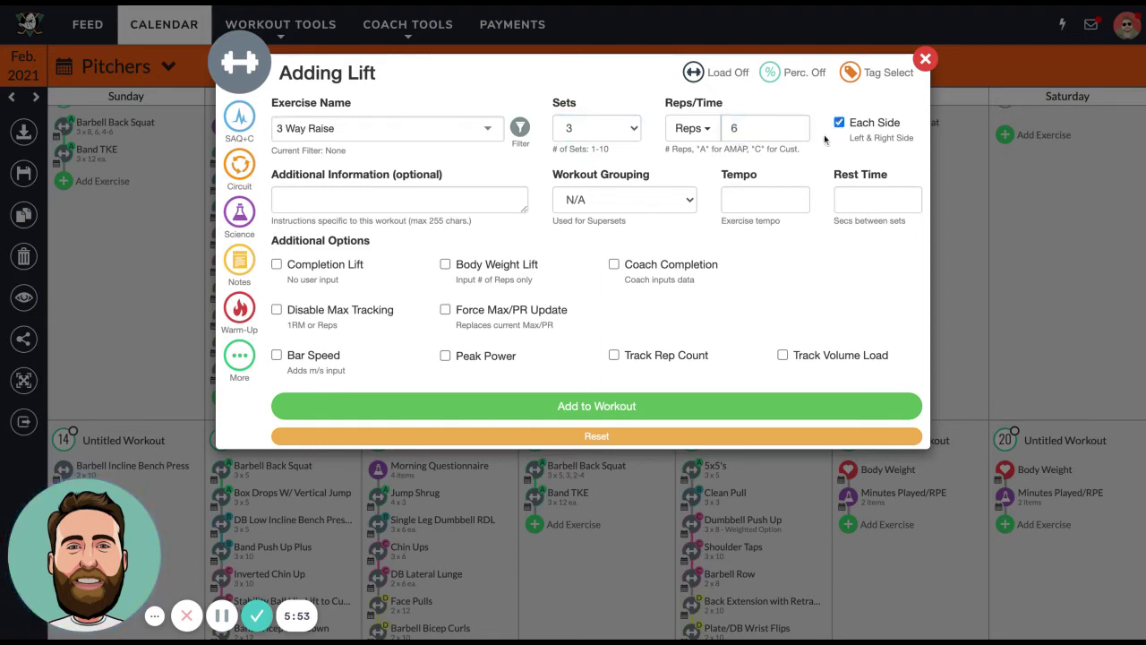
{"action": "left_click", "coordinate": [601, 405]}
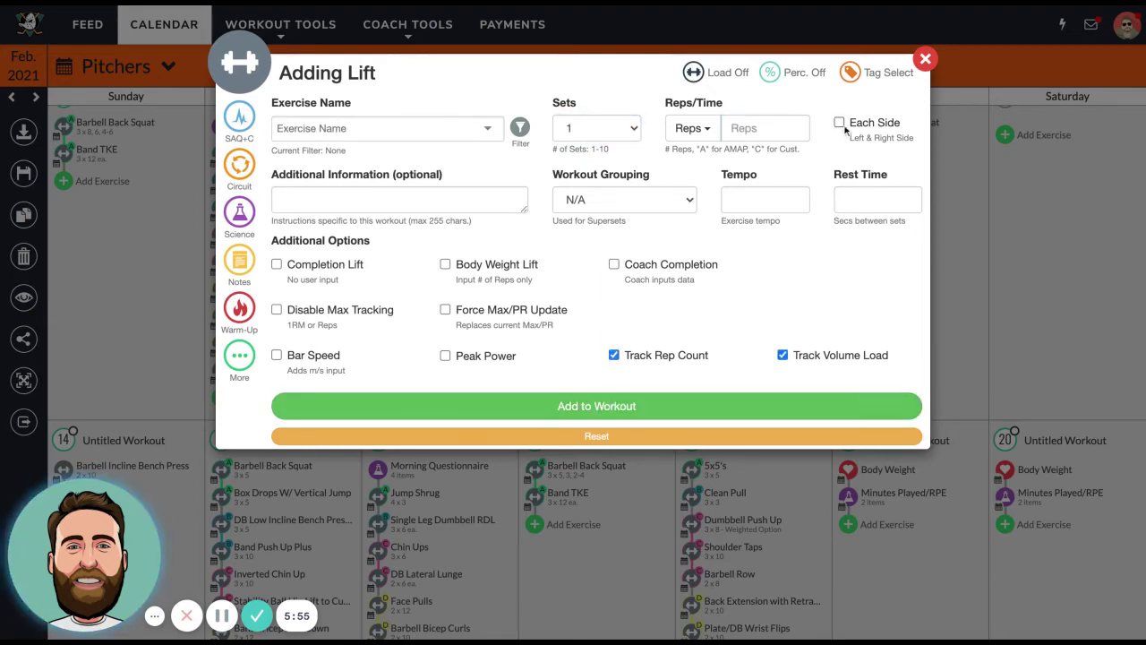
{"action": "left_click", "coordinate": [925, 58]}
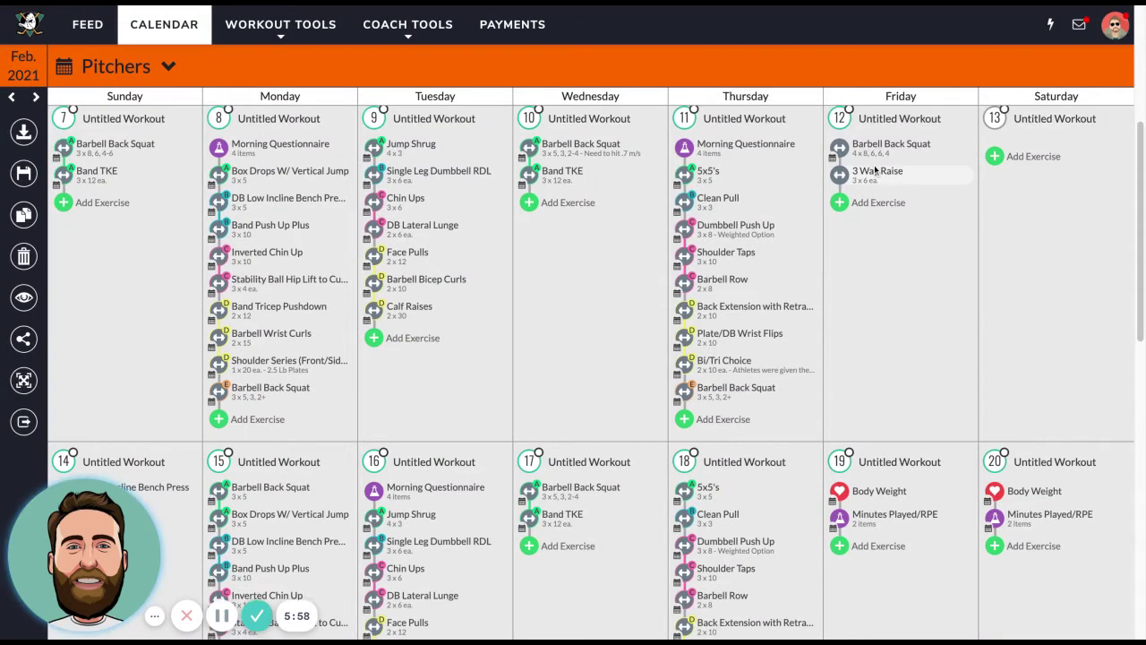
{"action": "scroll", "coordinate": [877, 170], "scroll_direction": "up", "scroll_amount": 1}
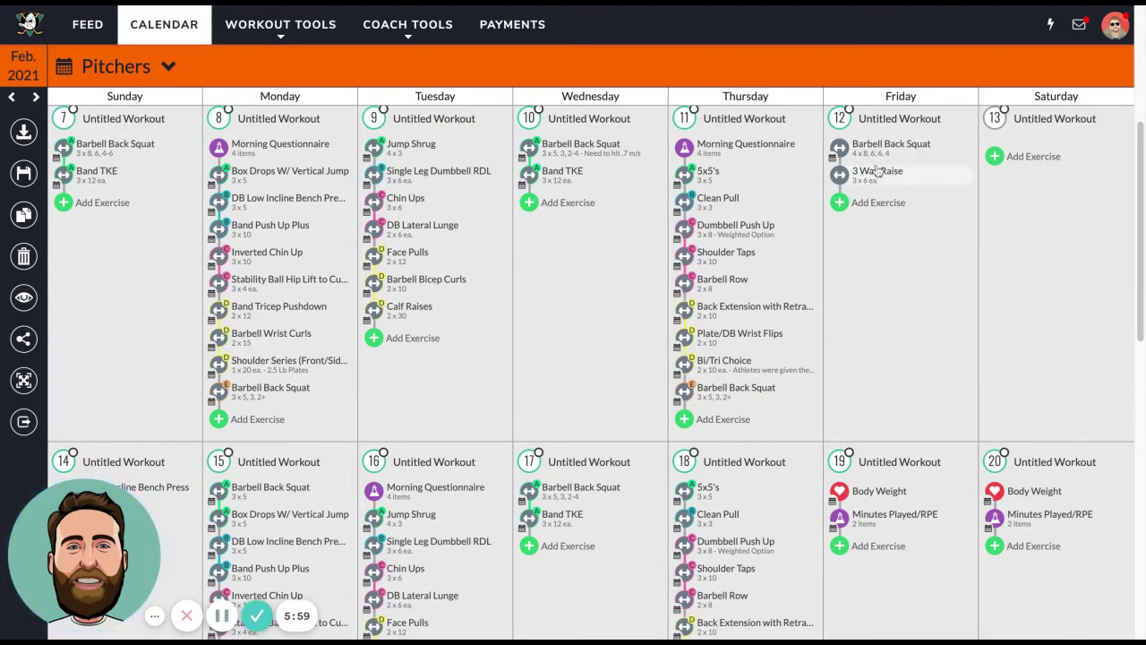
Open one athlete's calendar from Athlete Calendars and scroll to Friday the 12th
{"action": "left_click", "coordinate": [172, 70]}
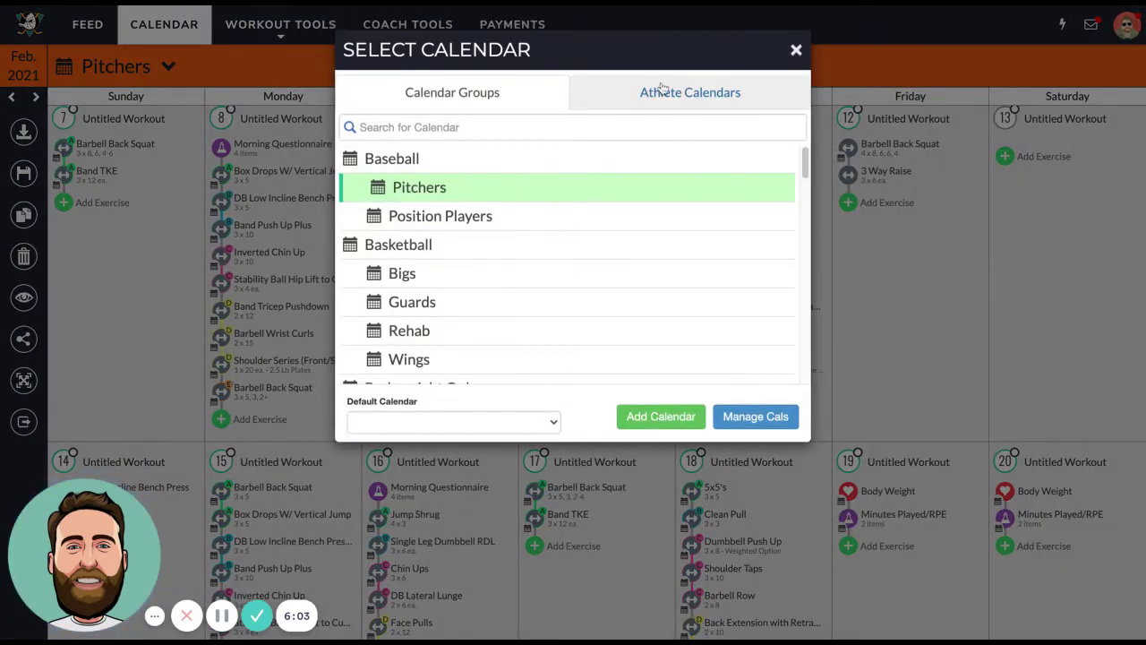
{"action": "left_click", "coordinate": [660, 95]}
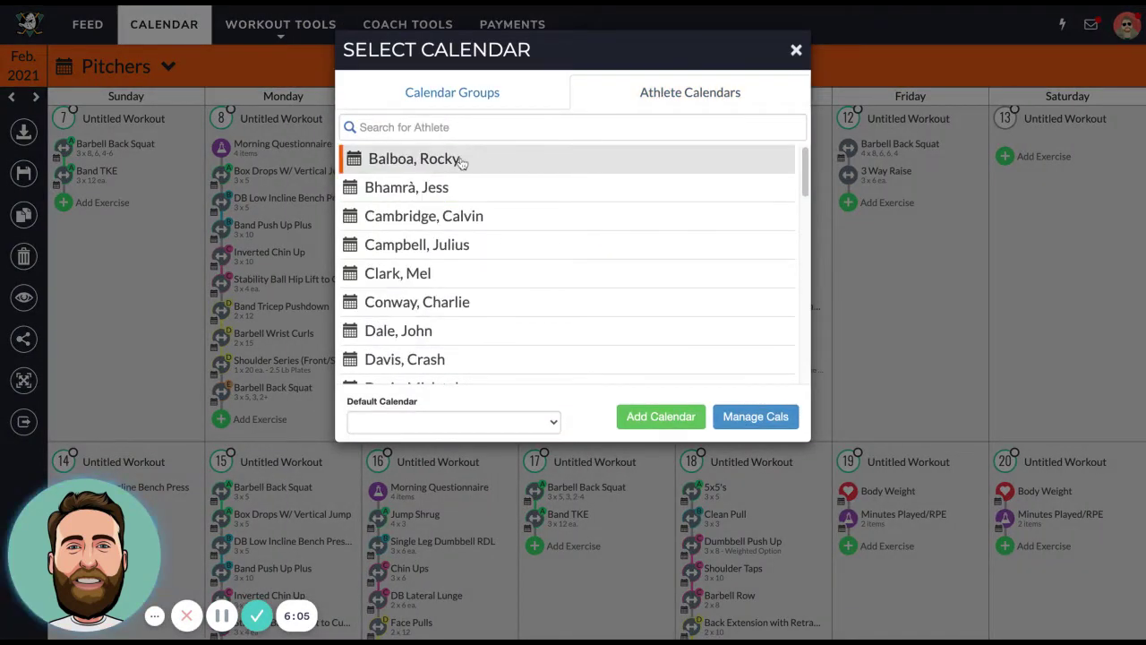
{"action": "left_click", "coordinate": [402, 273]}
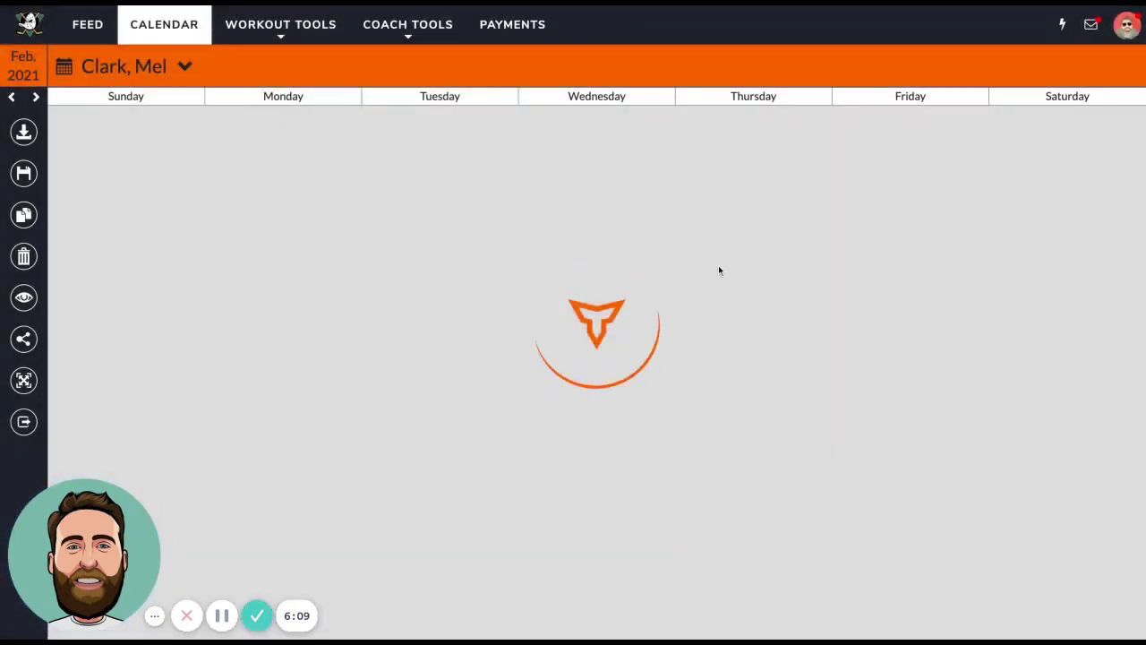
{"action": "scroll", "coordinate": [777, 256], "scroll_direction": "down", "scroll_amount": 3}
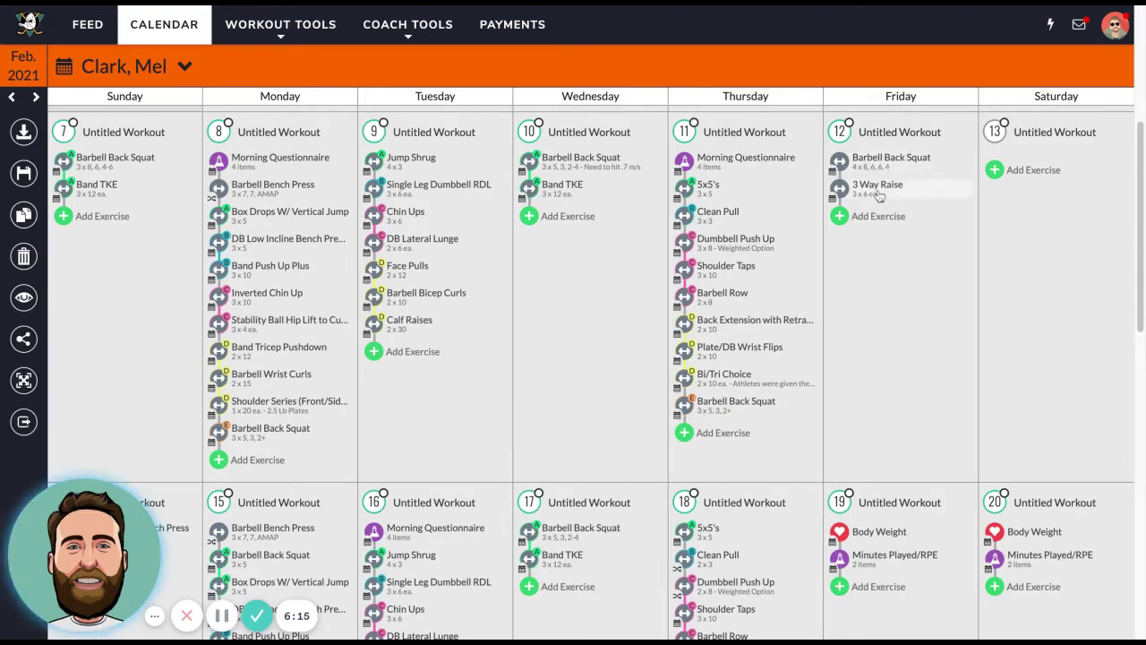
Edit the squat to 3 sets, replace CUST reps with 5, set 1 at 75%, and save
{"action": "left_click", "coordinate": [862, 169]}
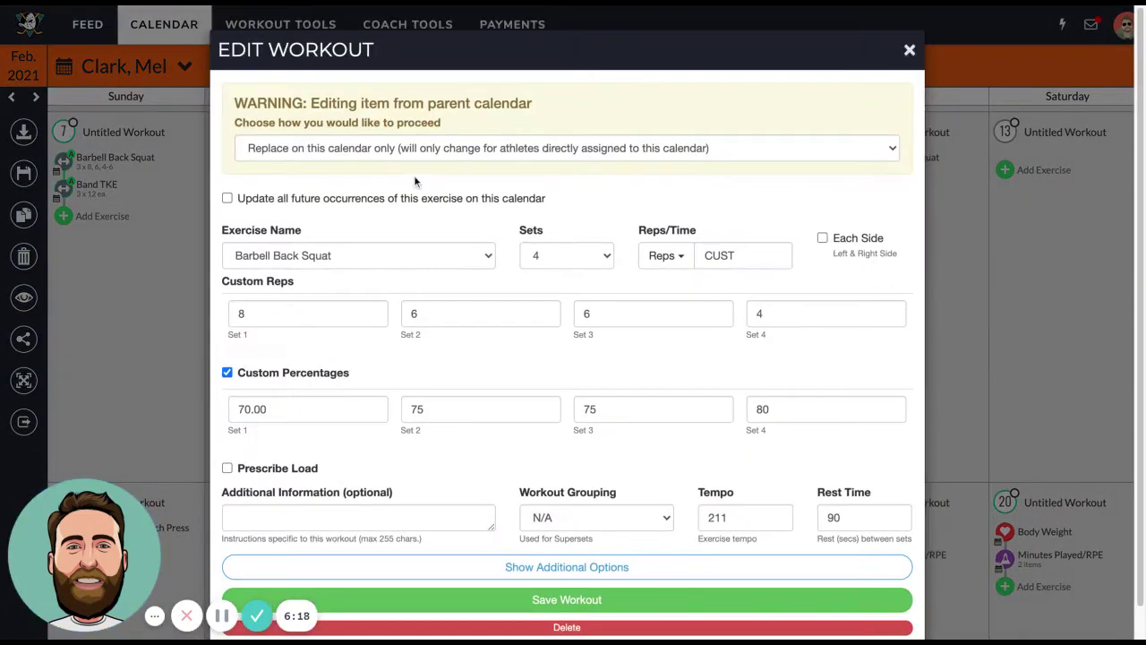
{"action": "left_click", "coordinate": [561, 256]}
{"action": "key", "text": "Up"}
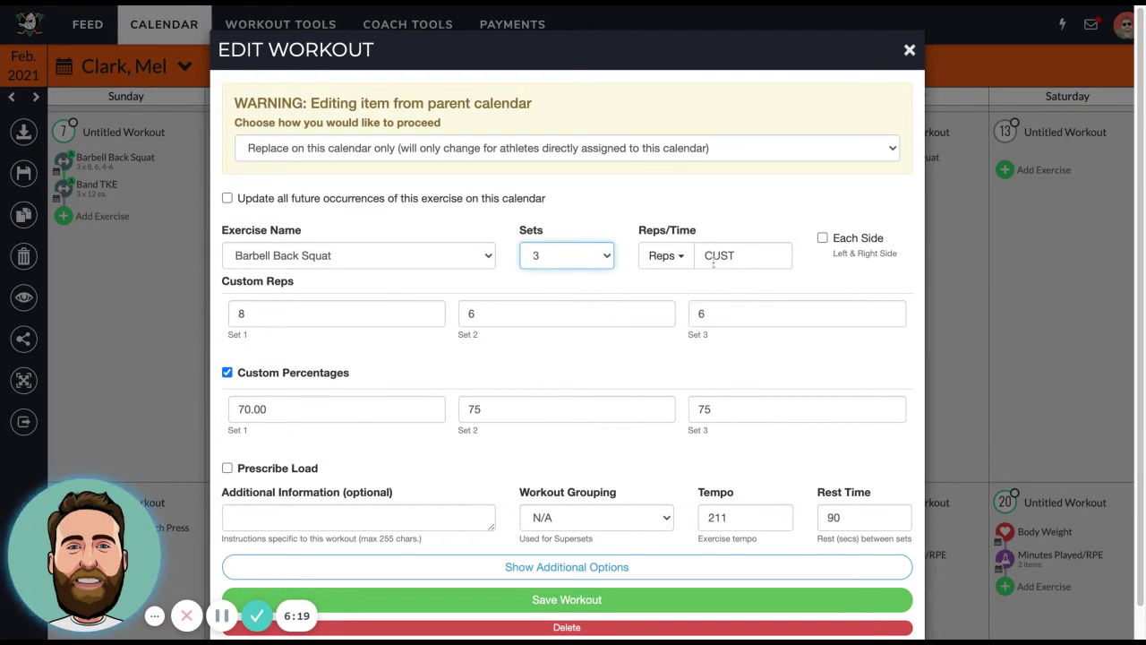
{"action": "double_click", "coordinate": [718, 257]}
{"action": "type", "text": "5"}
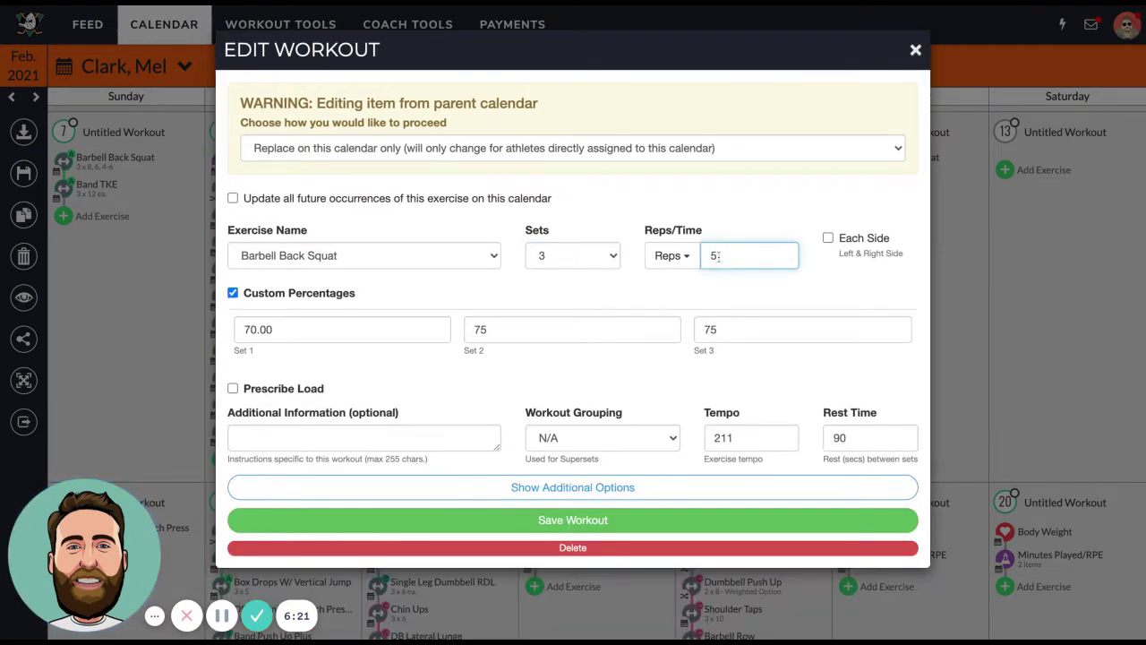
{"action": "left_click", "coordinate": [376, 328]}
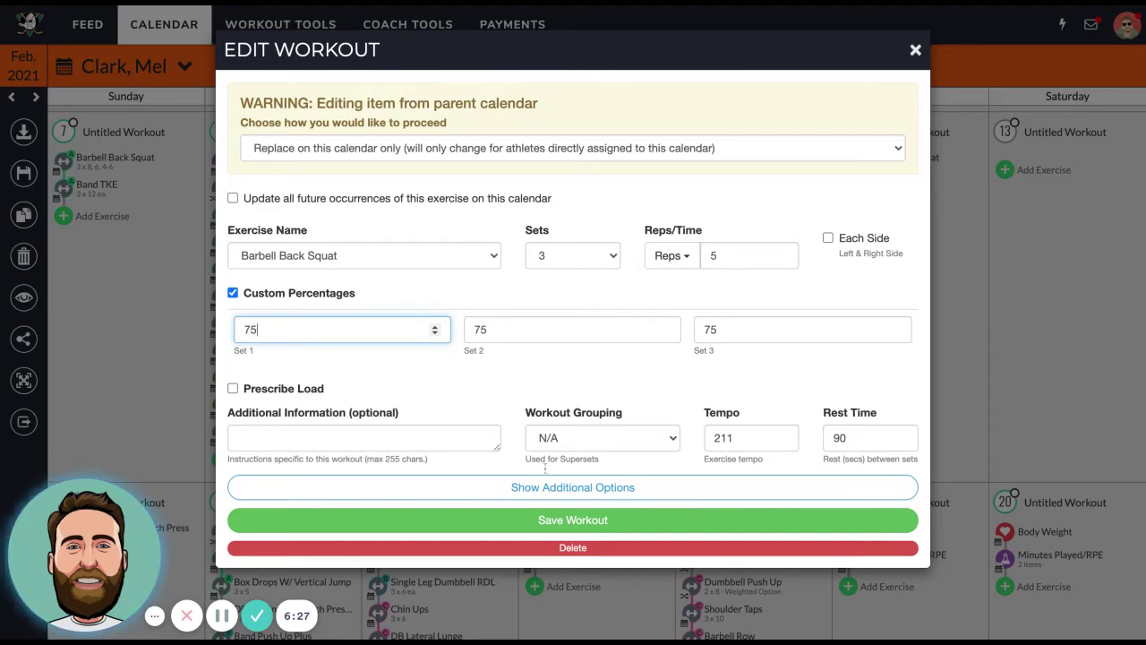
{"action": "left_click", "coordinate": [565, 521]}
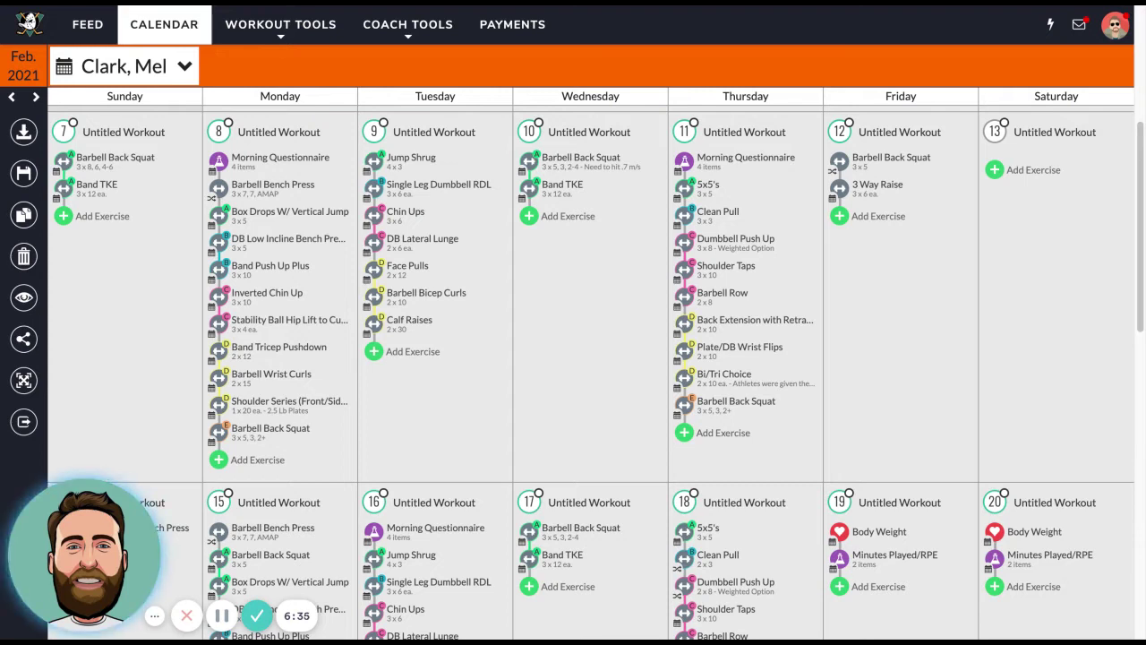
Open the four-panel Weightroom View and load four athletes' Feb. 23 workouts
{"action": "left_click", "coordinate": [264, 34]}
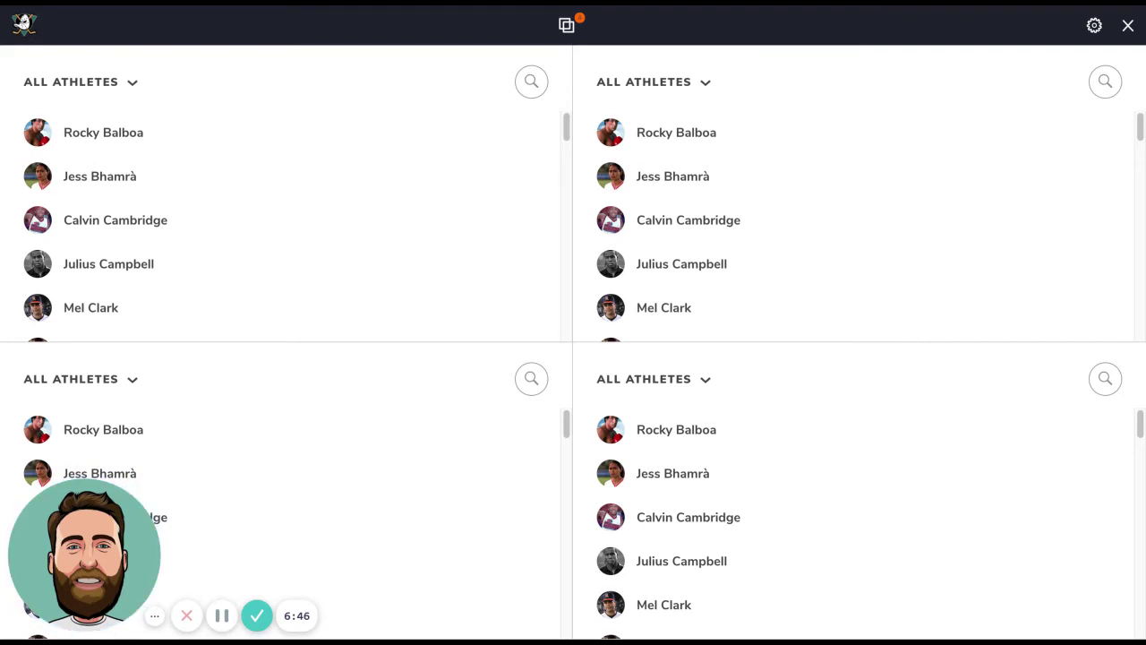
{"action": "left_click", "coordinate": [205, 131]}
{"action": "left_click", "coordinate": [682, 179]}
{"action": "left_click", "coordinate": [681, 519]}
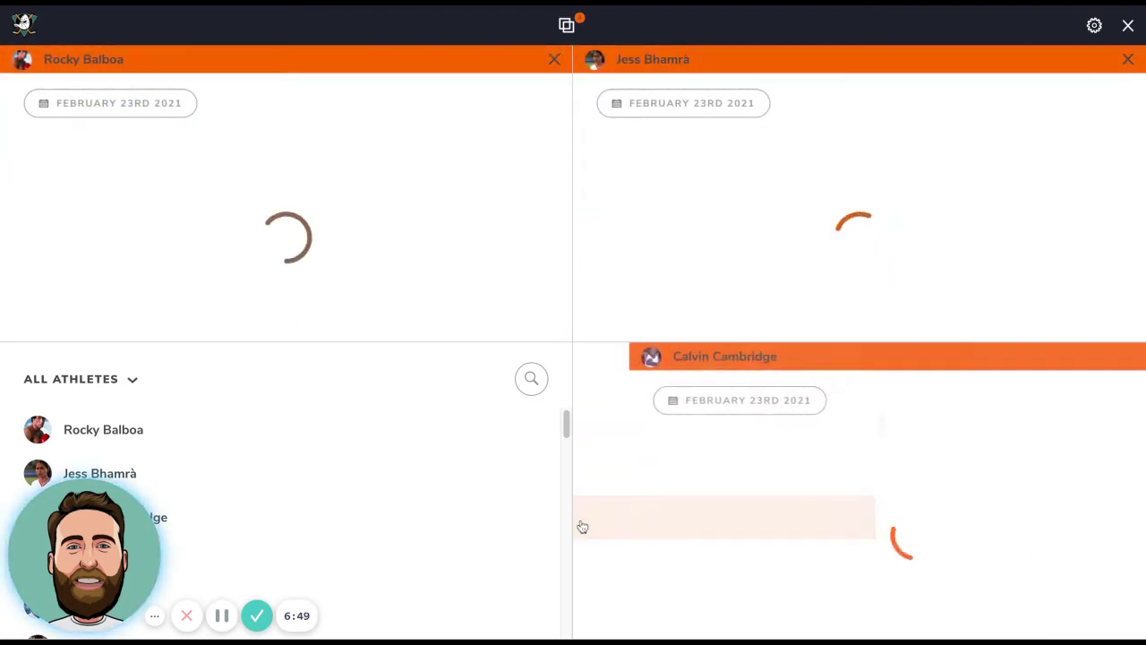
{"action": "left_click", "coordinate": [424, 556]}
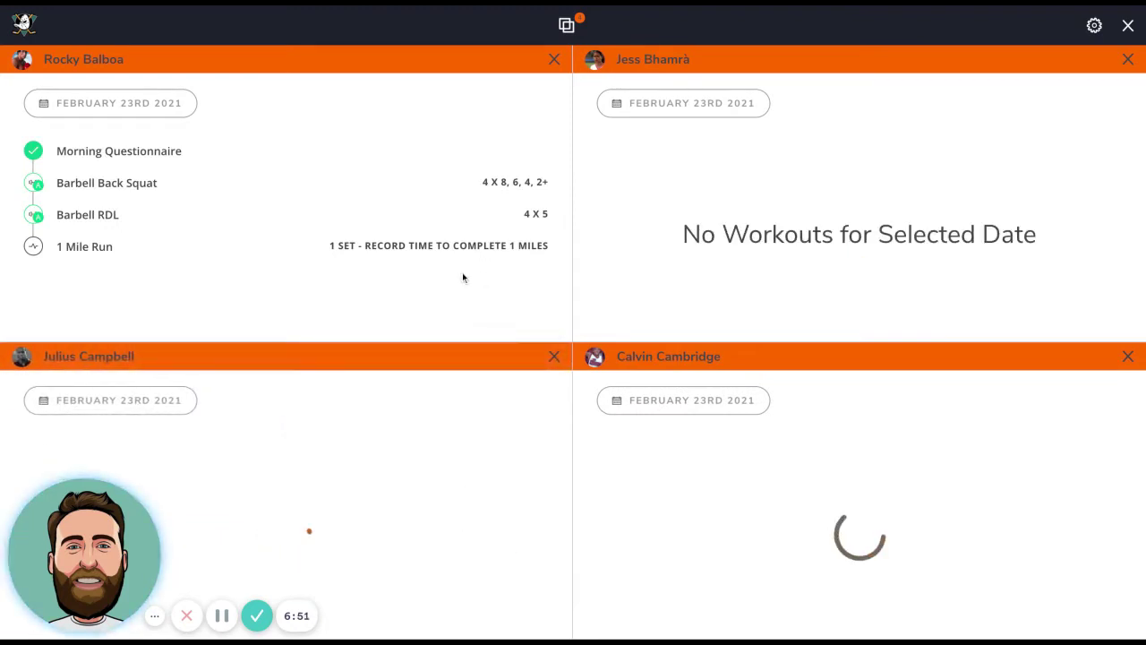
Expand the Barbell Back Squat and Front Squat entries, then close the weightroom view
{"action": "left_click", "coordinate": [161, 184]}
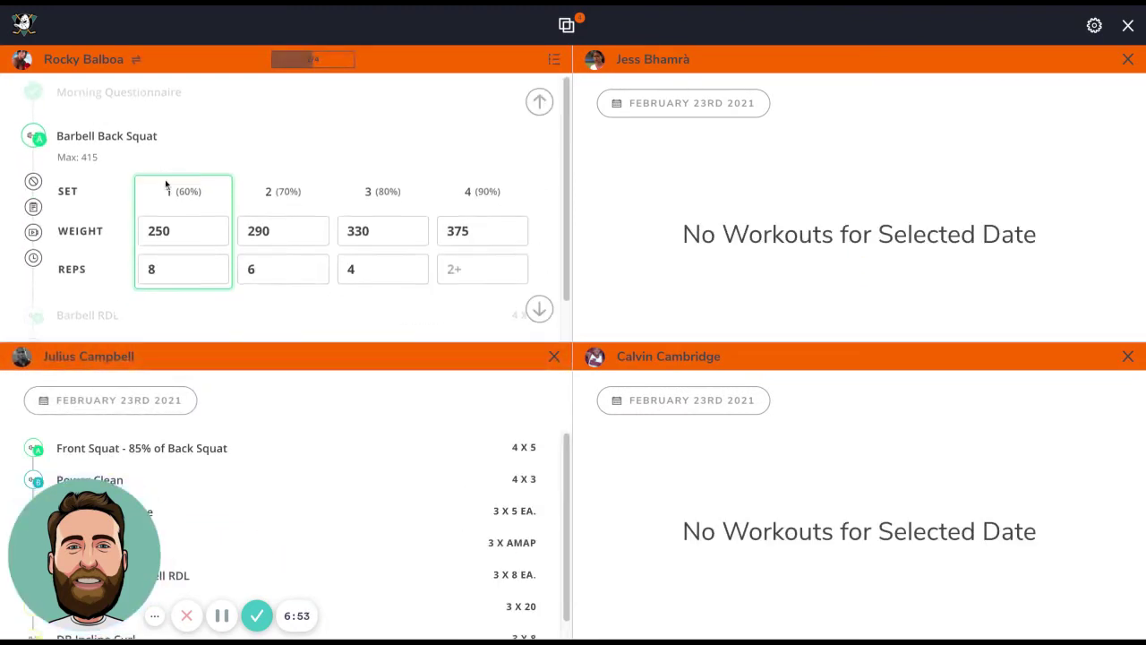
{"action": "left_click", "coordinate": [311, 457]}
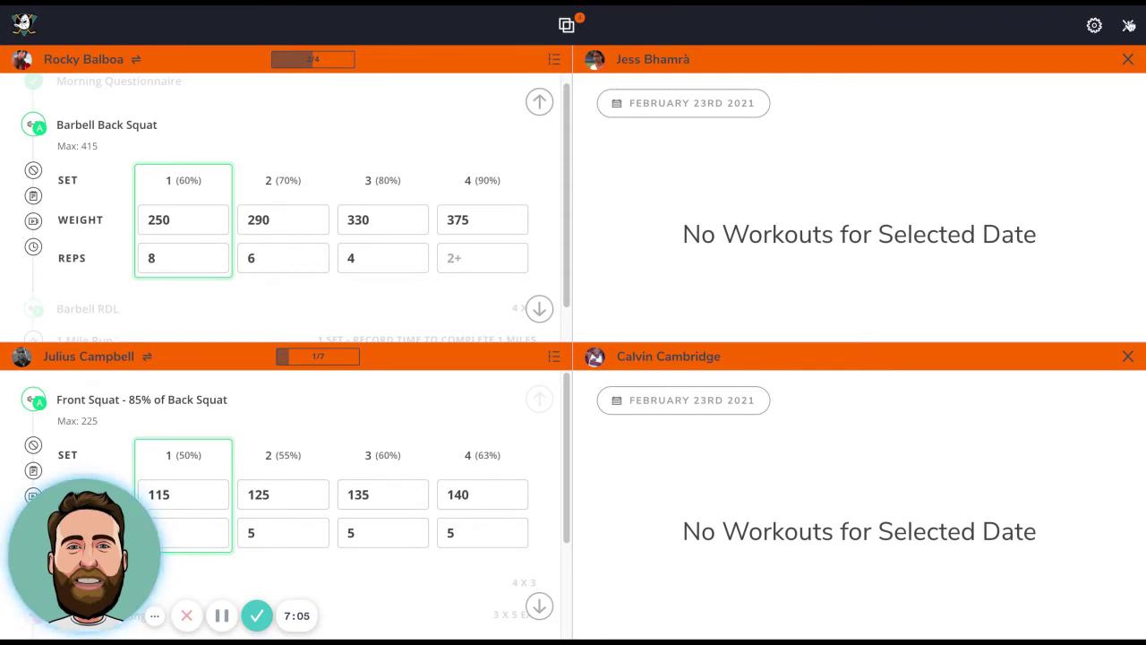
{"action": "left_click", "coordinate": [1130, 26]}
Open the first athlete's Feb. 23 workout as exercise entry cards
{"action": "left_click", "coordinate": [321, 40]}
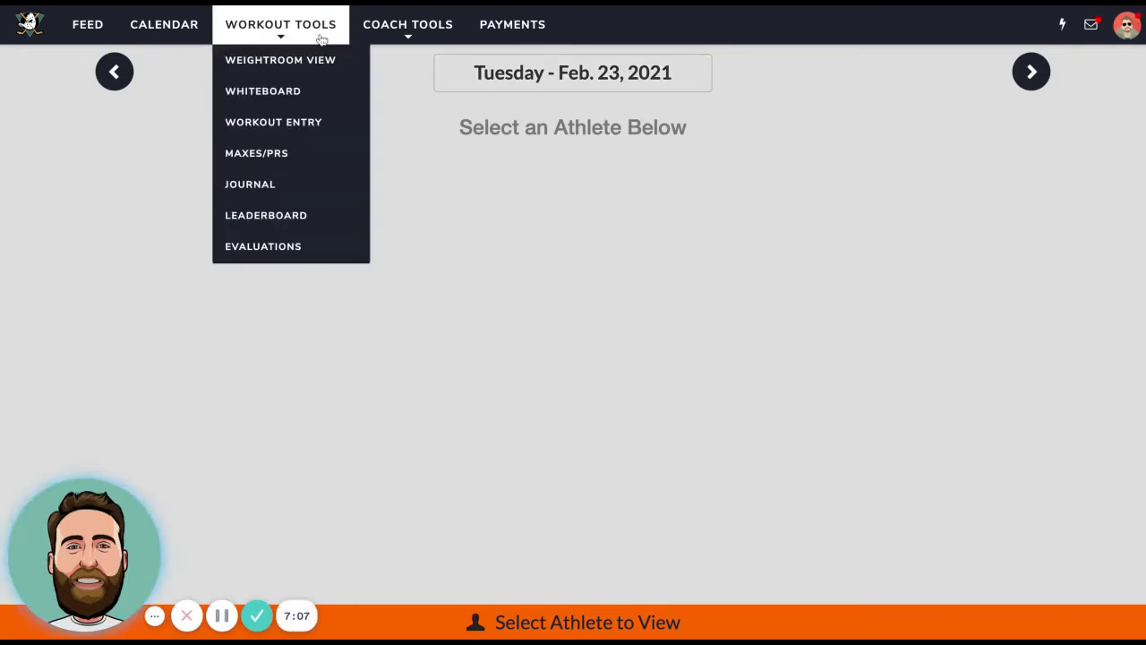
{"action": "left_click", "coordinate": [569, 618]}
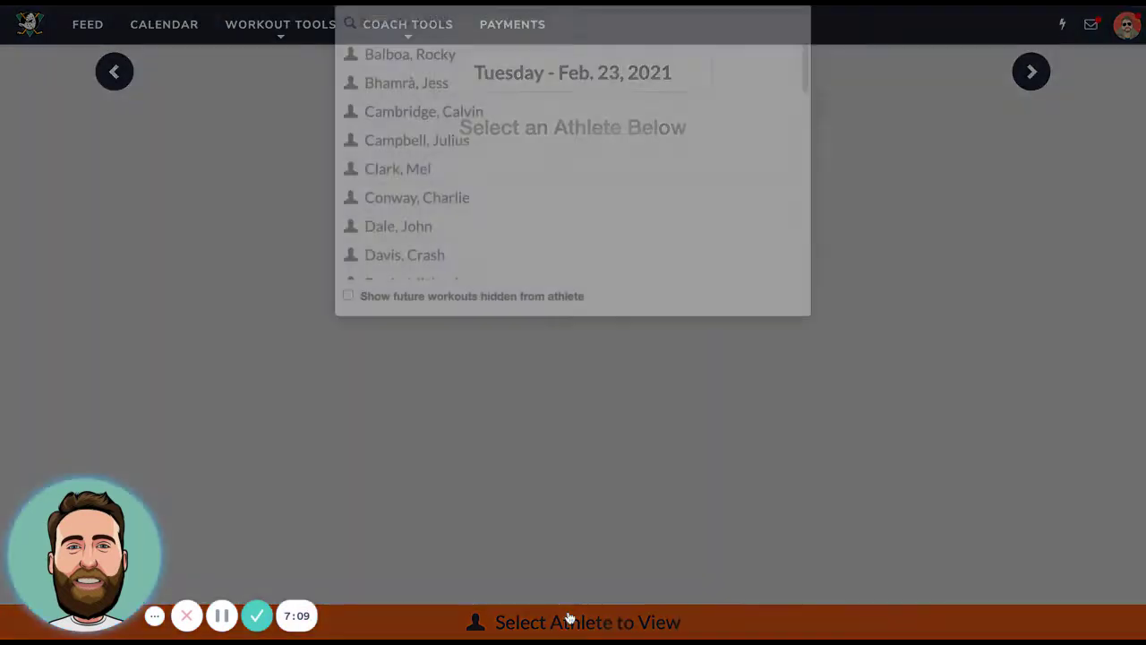
{"action": "left_click", "coordinate": [463, 125]}
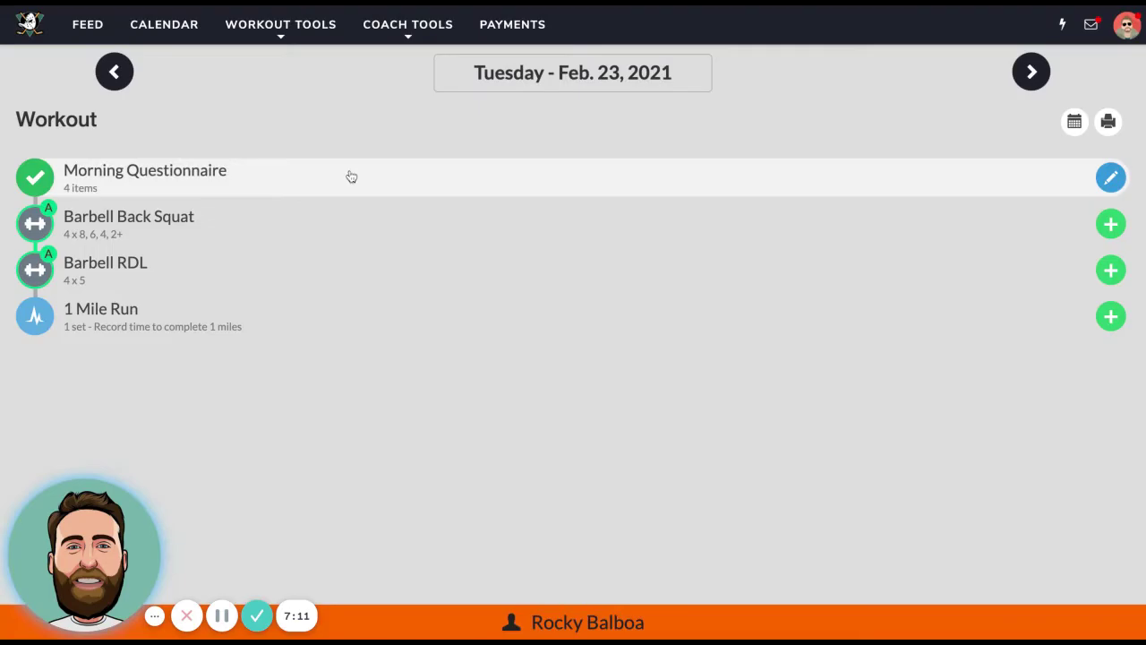
{"action": "left_click", "coordinate": [345, 176]}
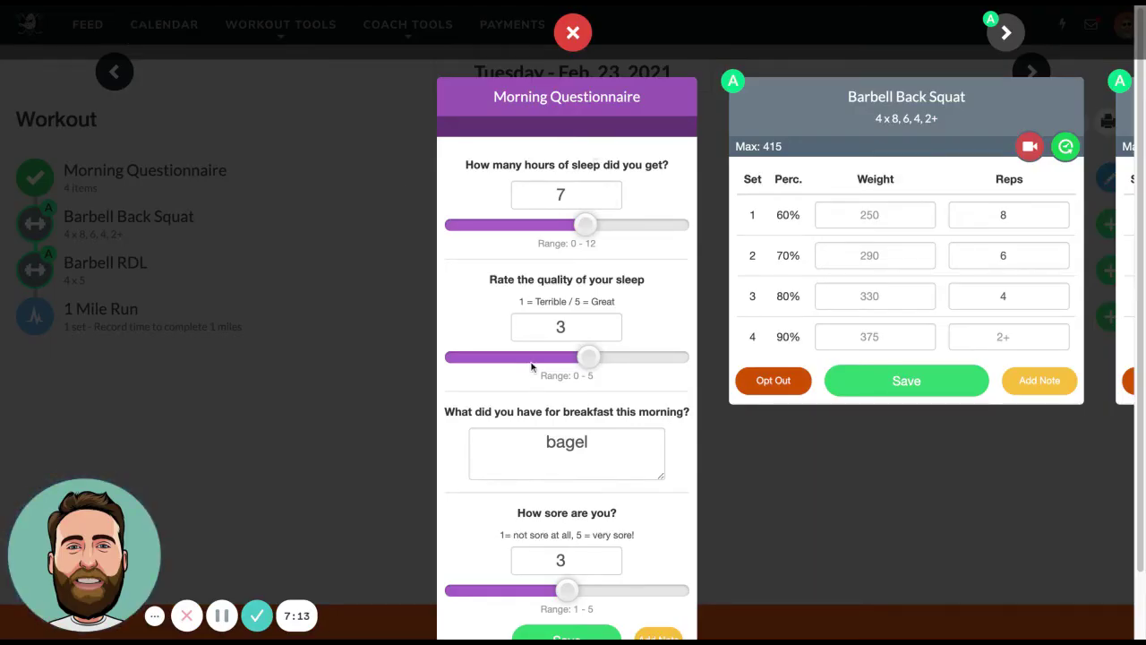
Watch the Barbell Back Squat demo video, then hide the squat's lift history
{"action": "left_click", "coordinate": [1007, 32]}
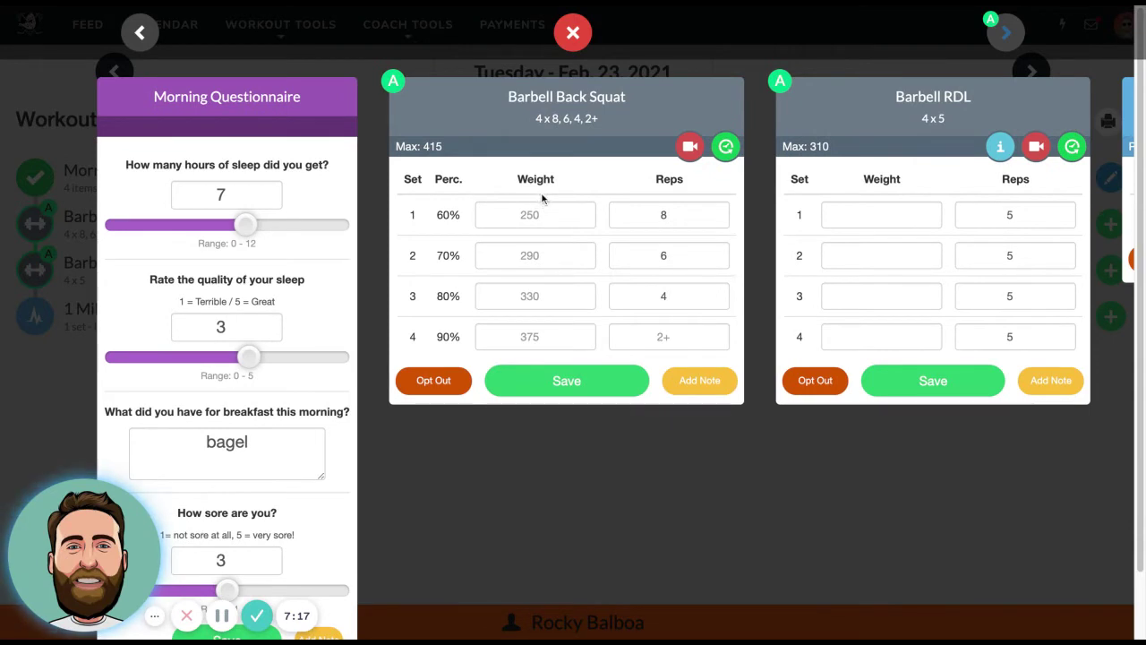
{"action": "left_click", "coordinate": [689, 147]}
{"action": "left_click", "coordinate": [688, 147]}
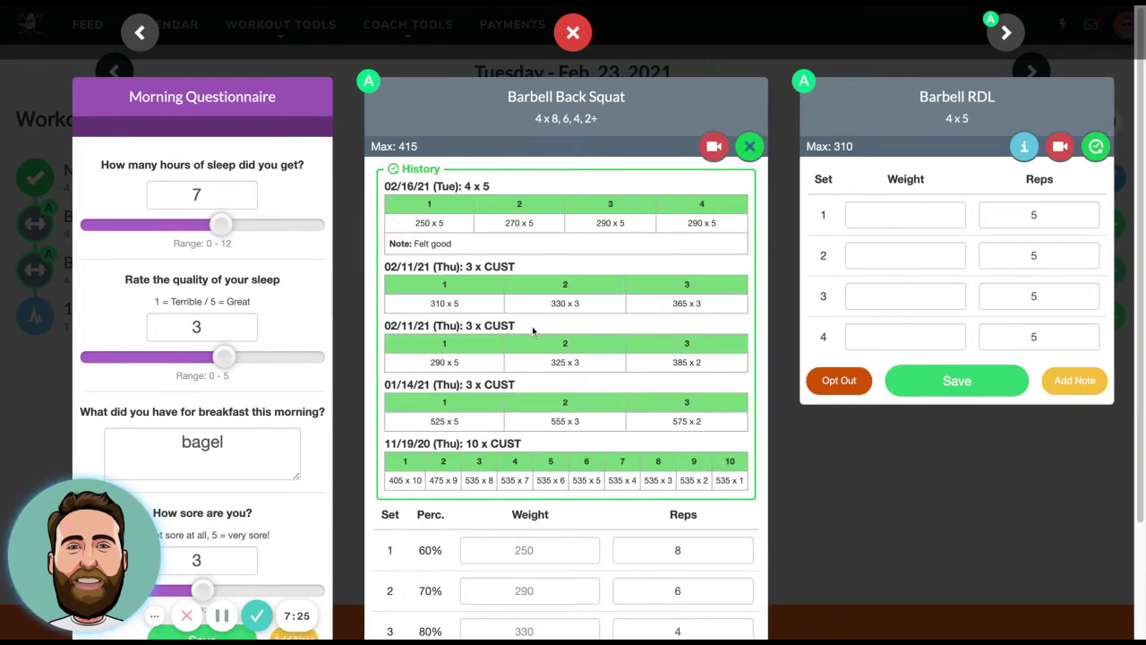
{"action": "left_click", "coordinate": [750, 146]}
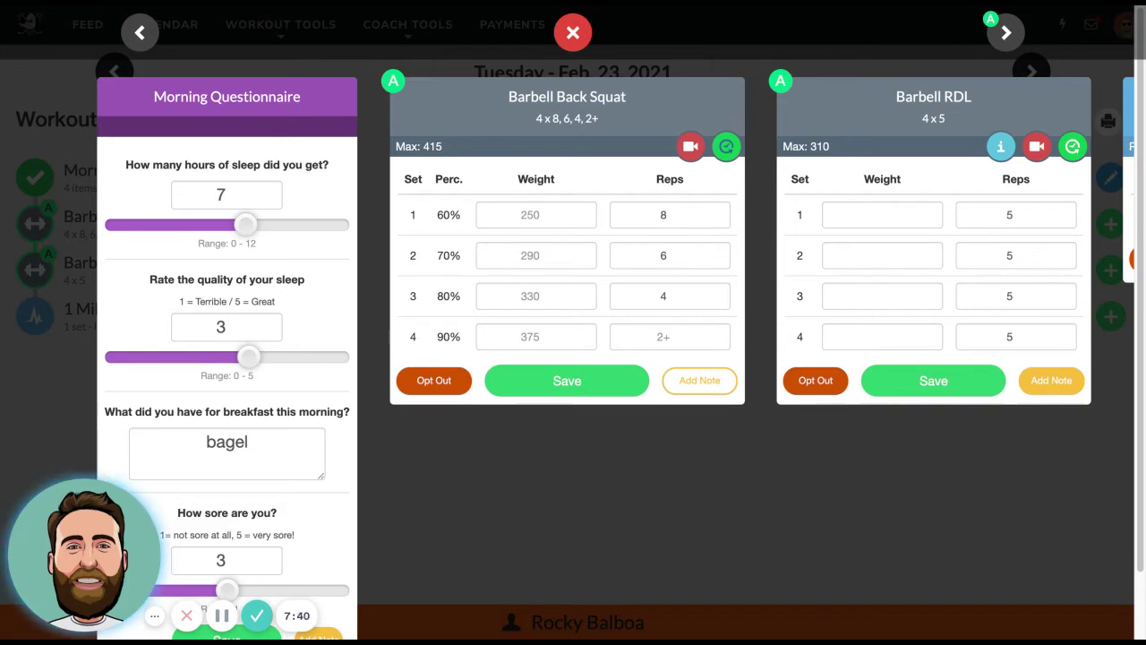
Opt out of Barbell Back Squat for the similar DB Goblet Squat, then close the cards unsaved
{"action": "left_click", "coordinate": [430, 380]}
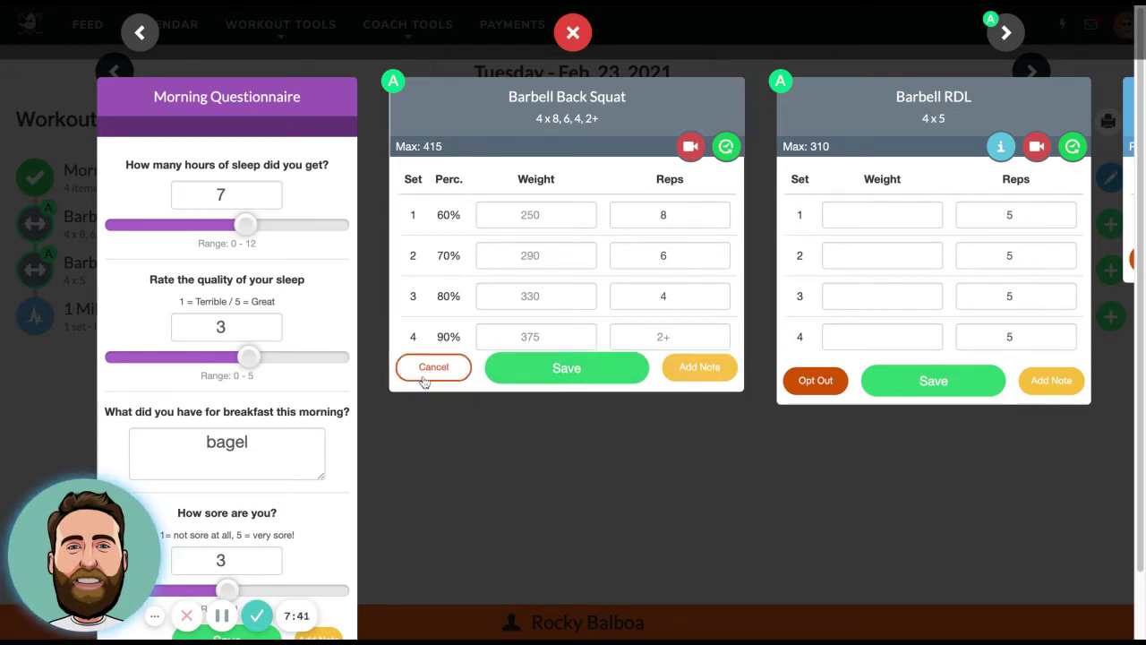
{"action": "left_click", "coordinate": [521, 208]}
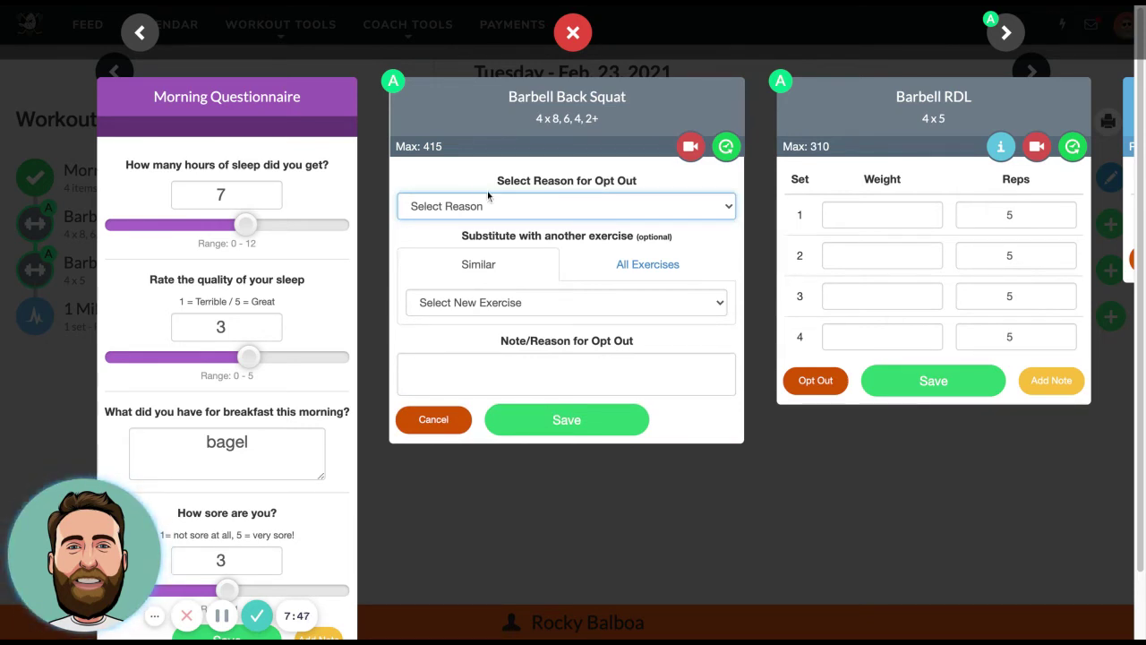
{"action": "left_click", "coordinate": [490, 303]}
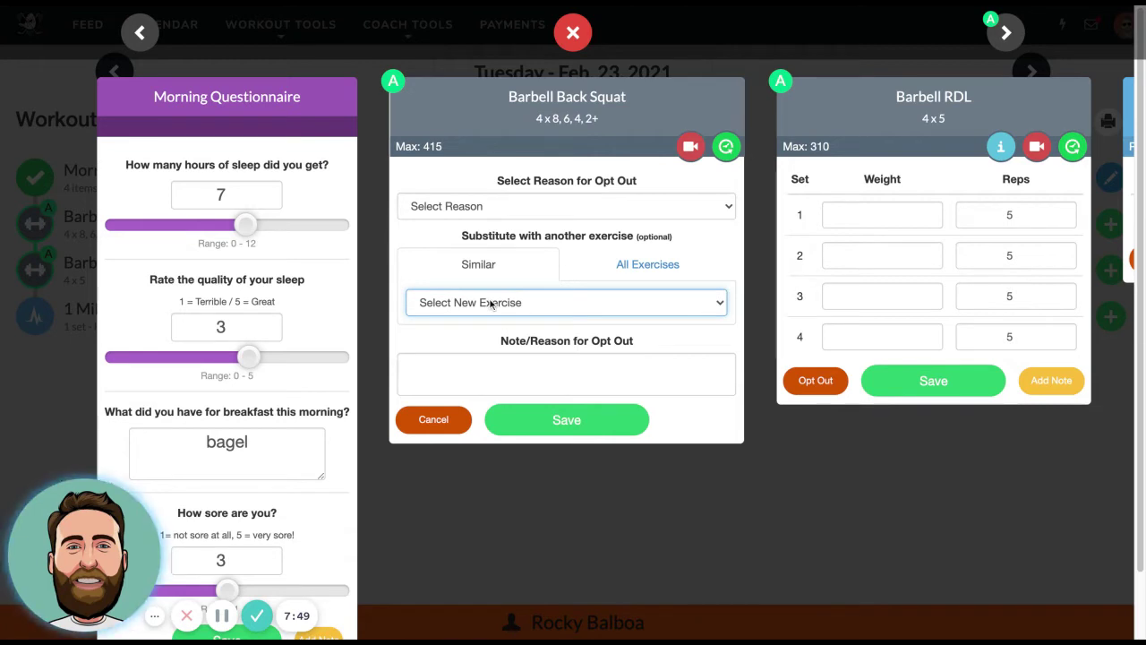
{"action": "left_click", "coordinate": [482, 243]}
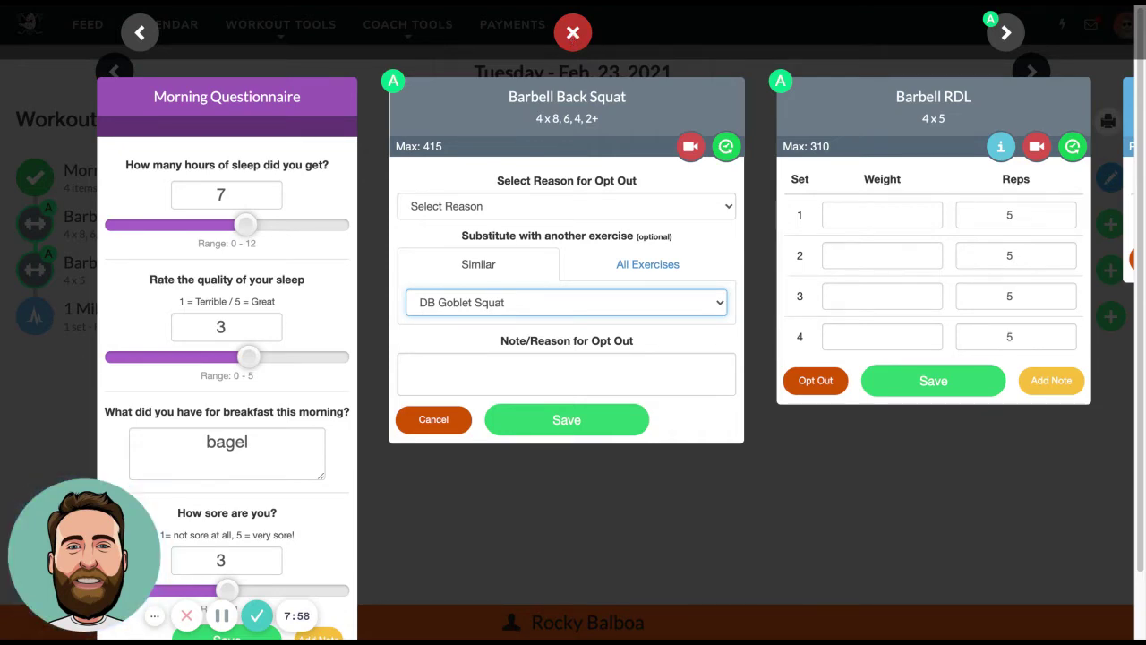
{"action": "left_click", "coordinate": [572, 34]}
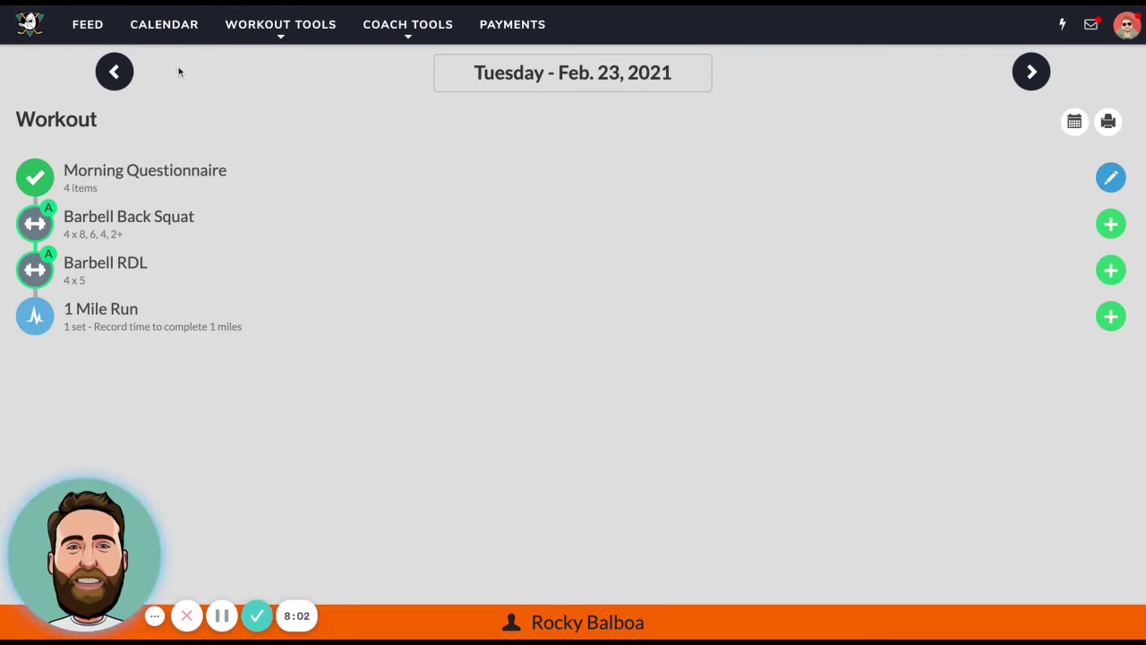
Show the Team Feed with its 2 New PRs Today banner and recent posts
{"action": "left_click", "coordinate": [95, 35]}
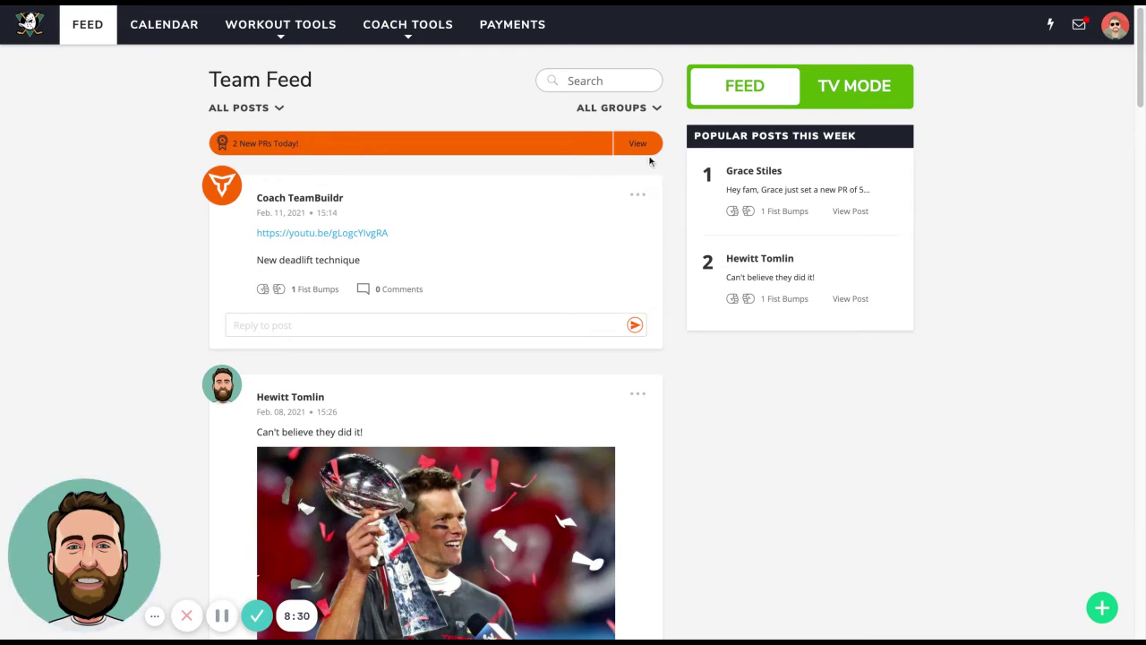
Switch the feed to large-type TV mode, then back to the regular feed layout
{"action": "left_click", "coordinate": [846, 90]}
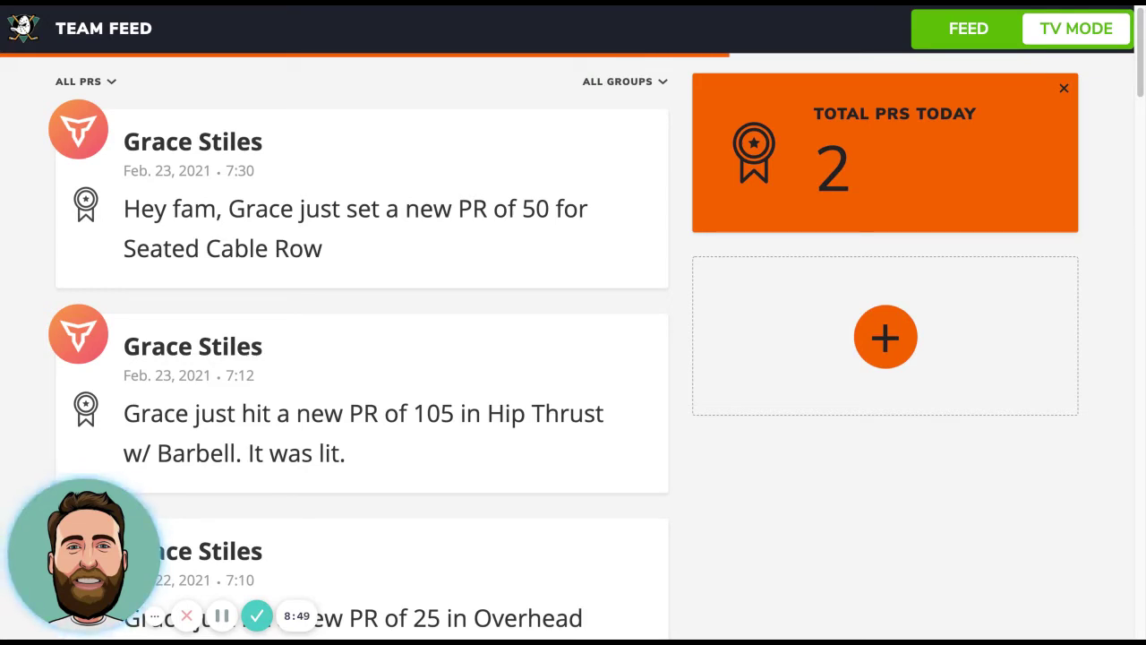
{"action": "left_click", "coordinate": [980, 43]}
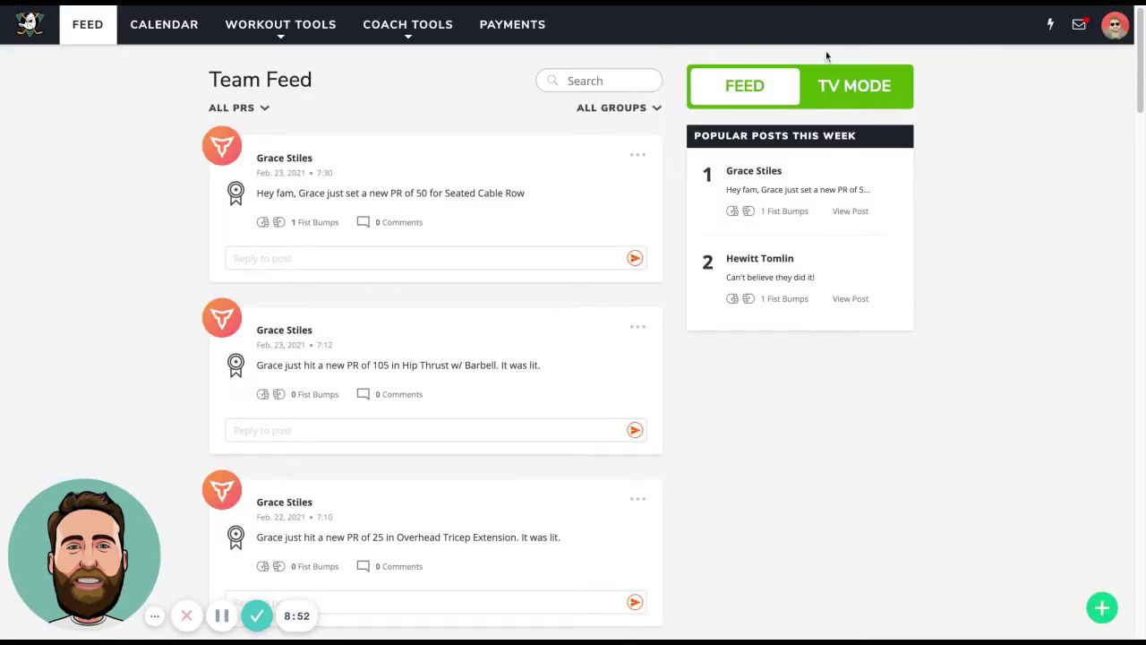
Open the Whiteboard and load the Baseball February 23 workout into all four panels
{"action": "left_click", "coordinate": [307, 36]}
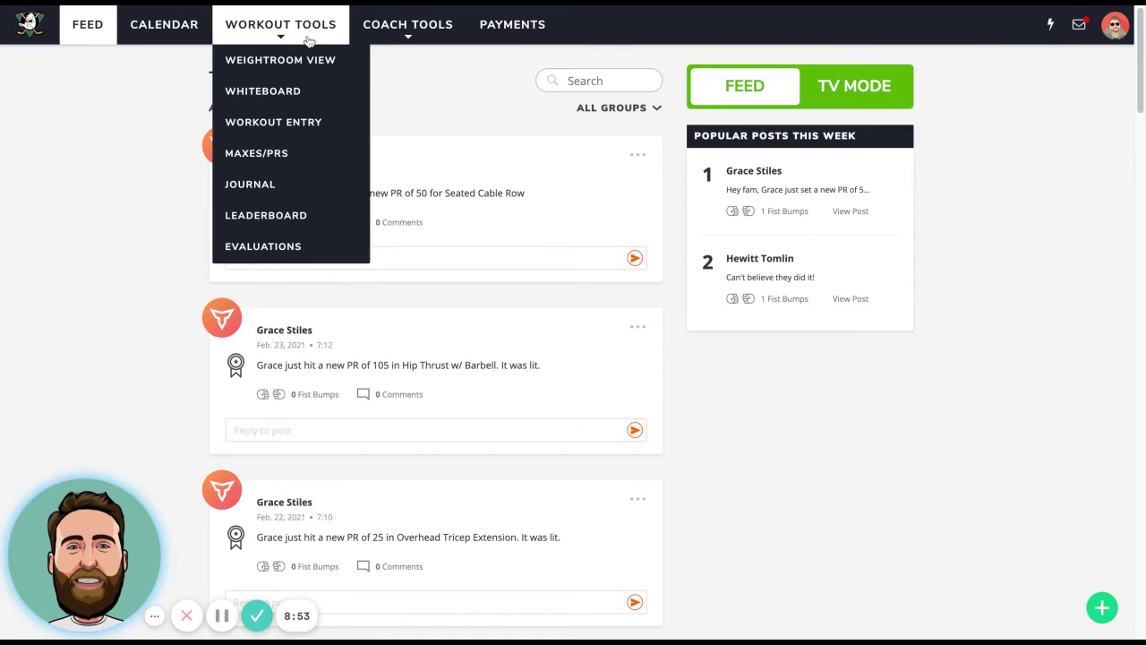
{"action": "left_click", "coordinate": [301, 98]}
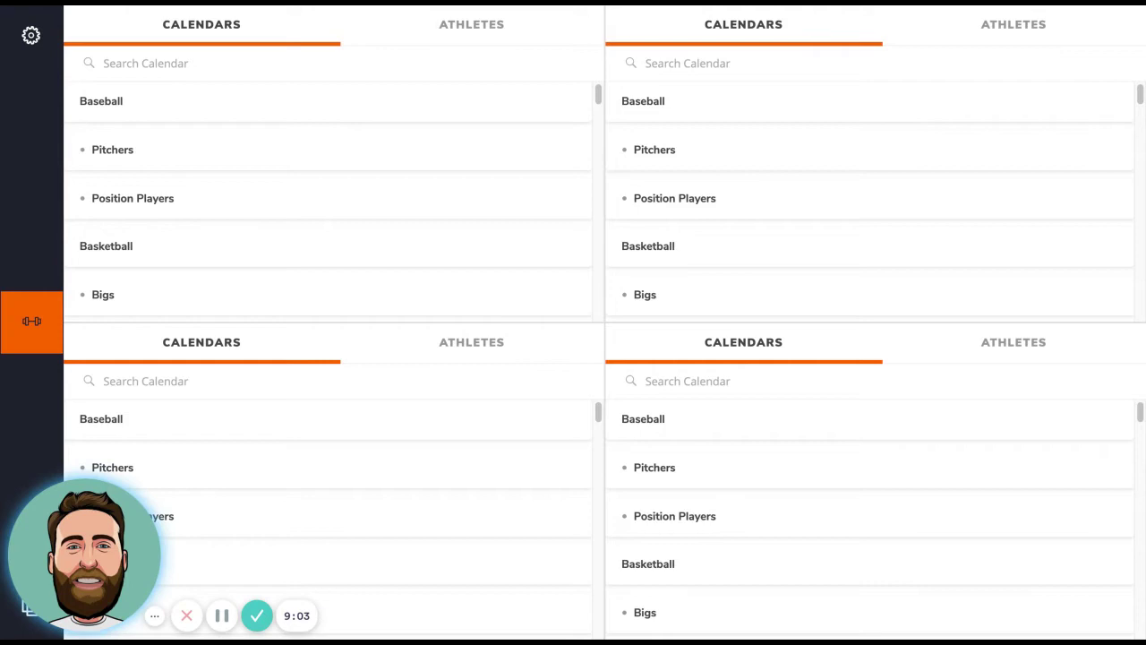
{"action": "left_click", "coordinate": [689, 122]}
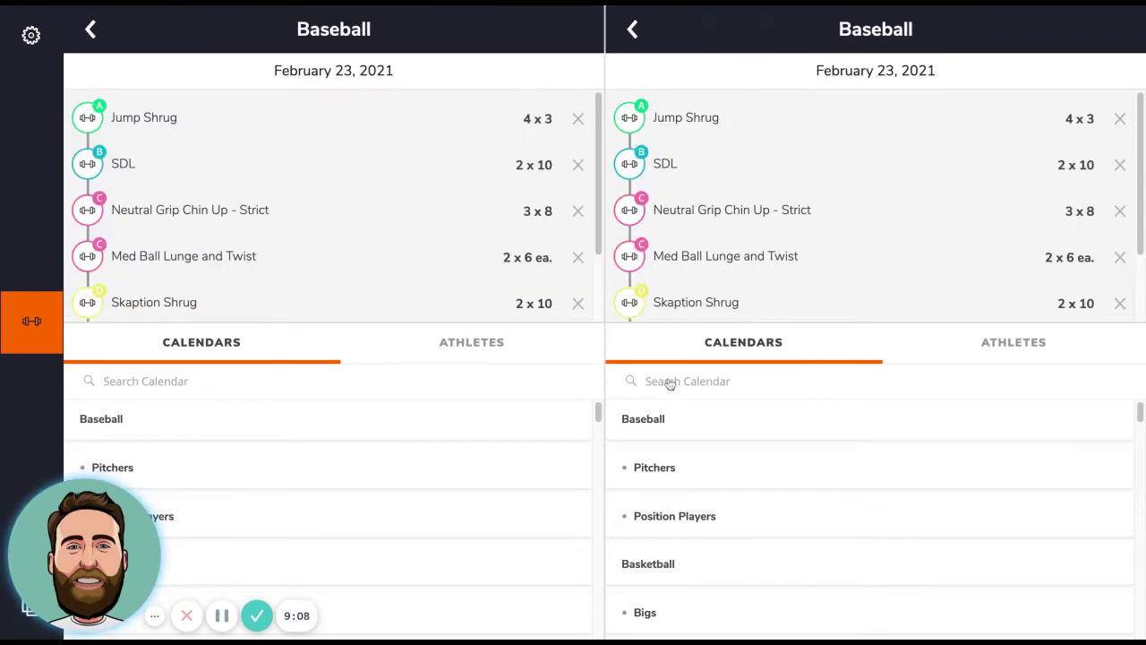
{"action": "left_click", "coordinate": [413, 432]}
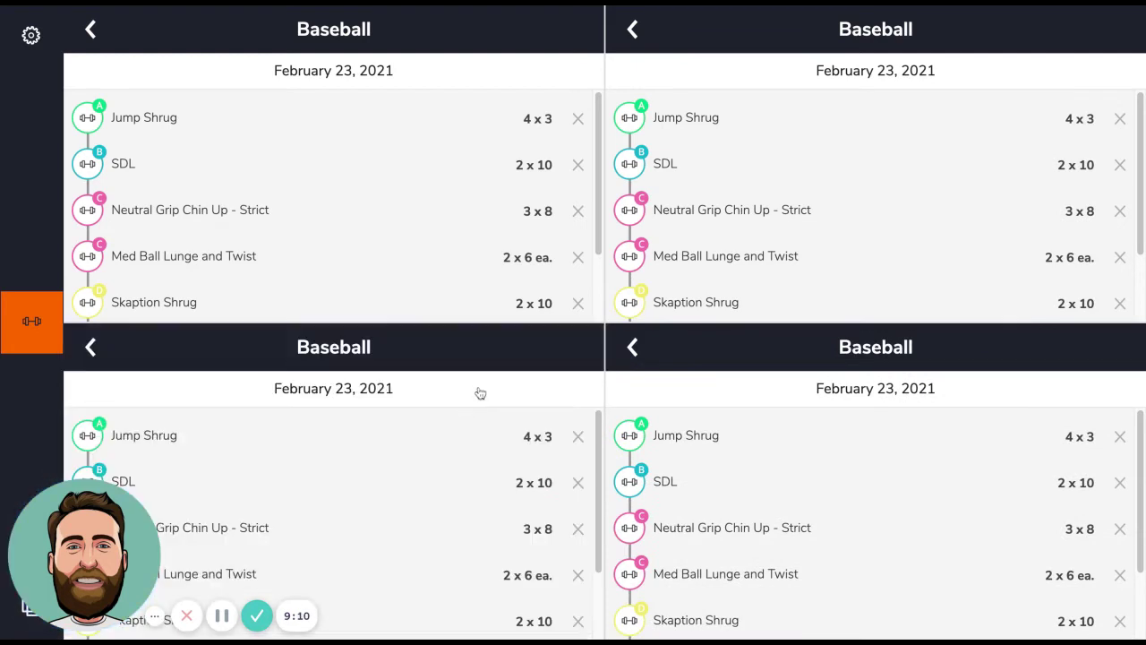
Move Neutral Grip Chin Up and Med Ball Lunge and Twist to the top, then check Settings
{"action": "left_click_drag", "start_coordinate": [88, 213], "coordinate": [88, 214]}
{"action": "left_click_drag", "start_coordinate": [88, 256], "coordinate": [87, 274]}
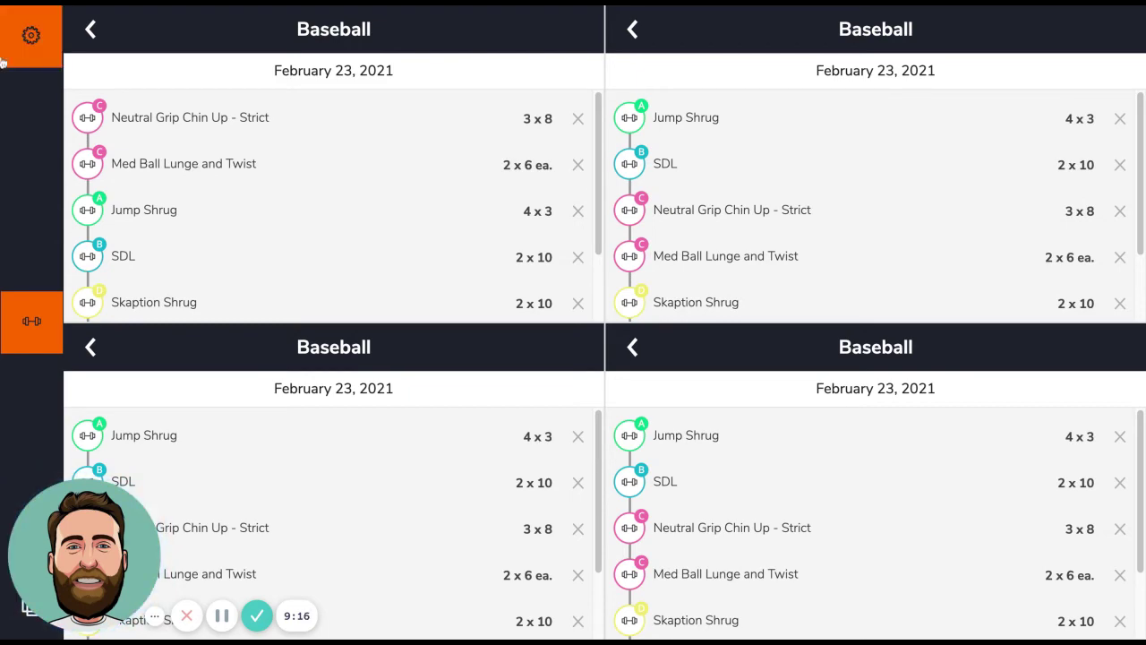
{"action": "left_click", "coordinate": [32, 35]}
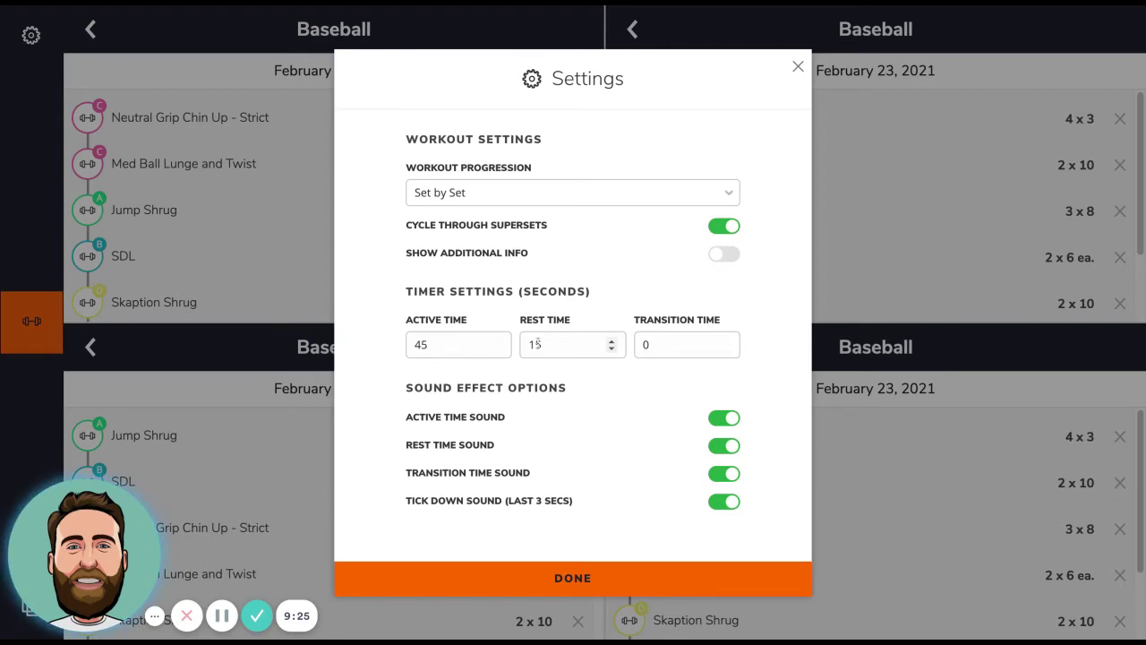
{"action": "left_click", "coordinate": [798, 69]}
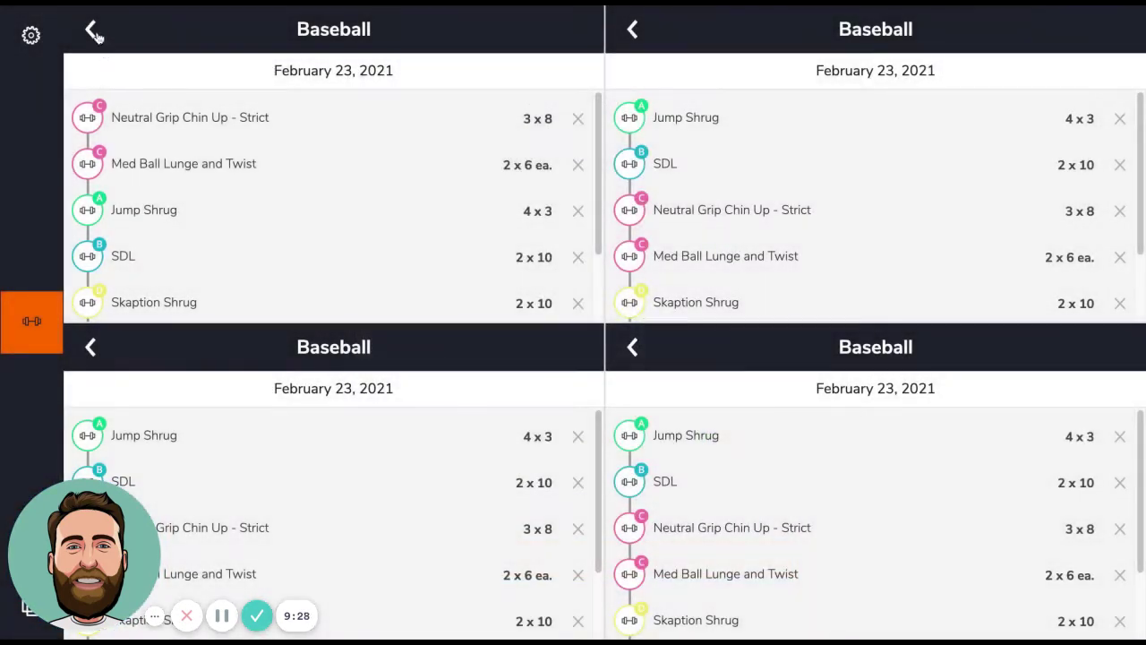
{"action": "left_click", "coordinate": [90, 30]}
Open the Maxes/PRs page for the first athlete in the list
{"action": "left_click", "coordinate": [31, 35]}
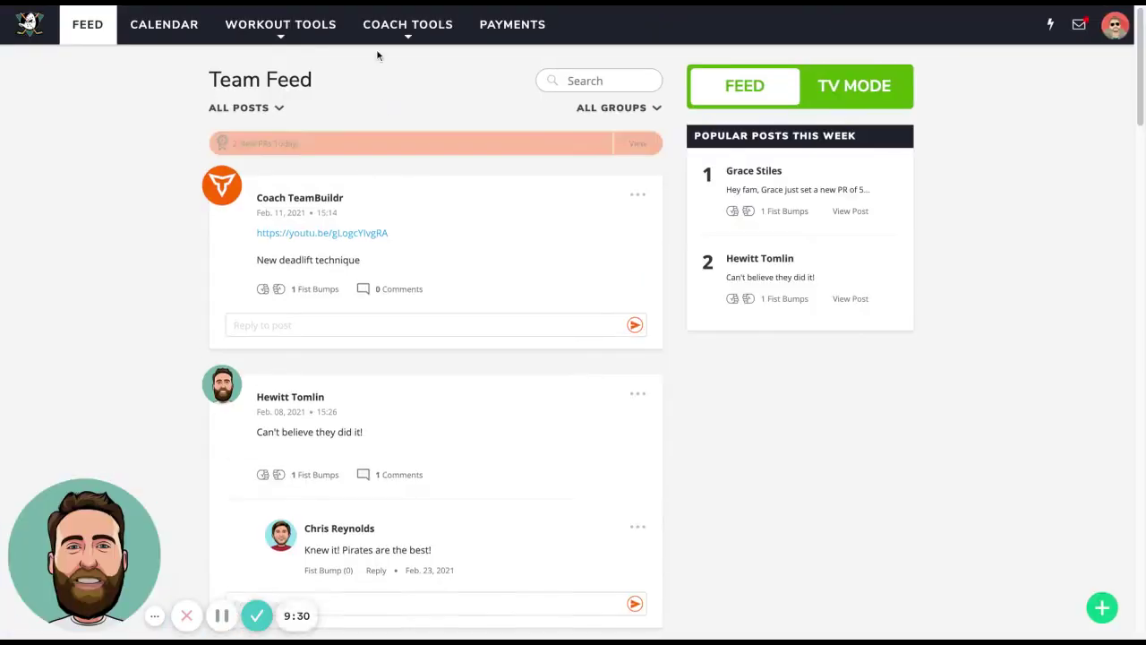
{"action": "mouse_move", "coordinate": [288, 33]}
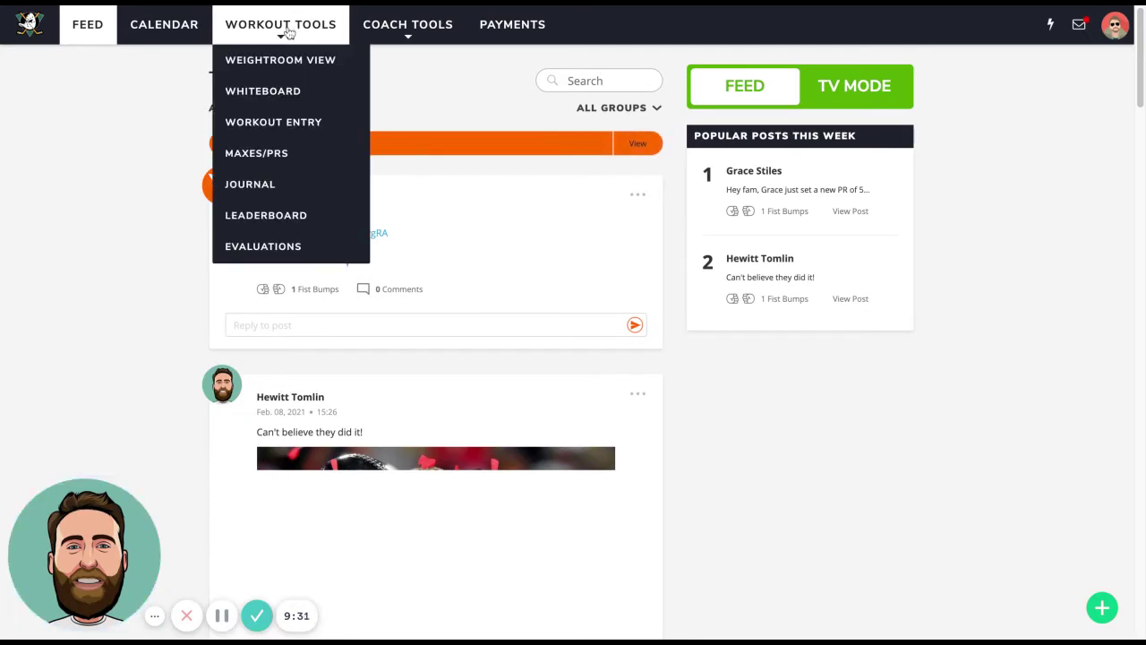
{"action": "left_click", "coordinate": [291, 164]}
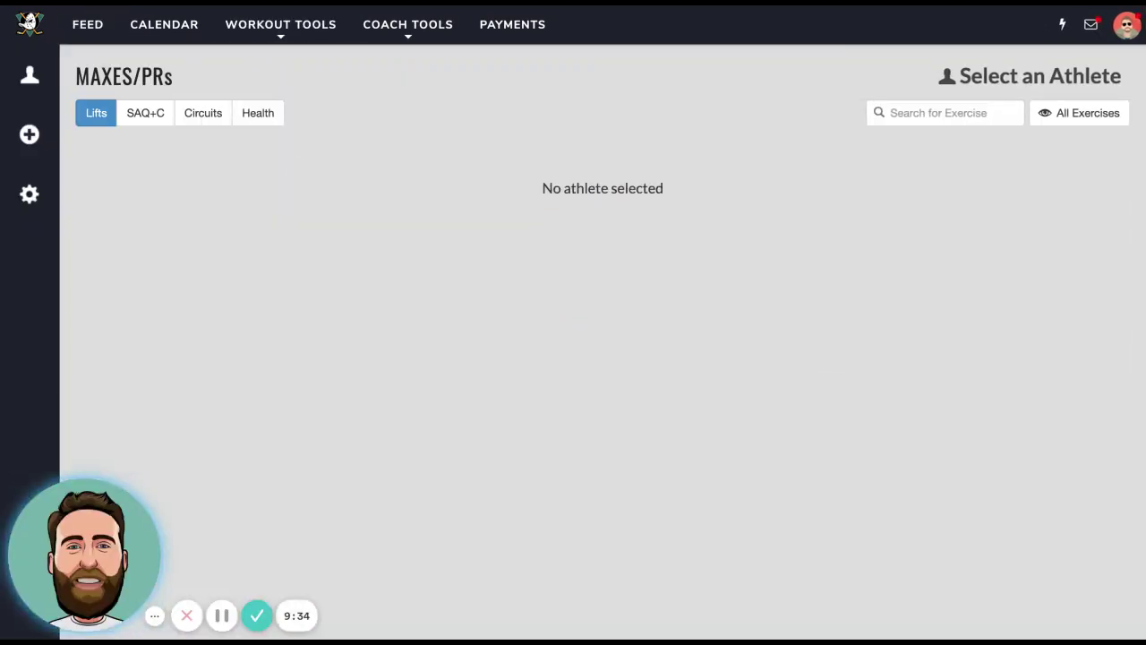
{"action": "left_click", "coordinate": [30, 74]}
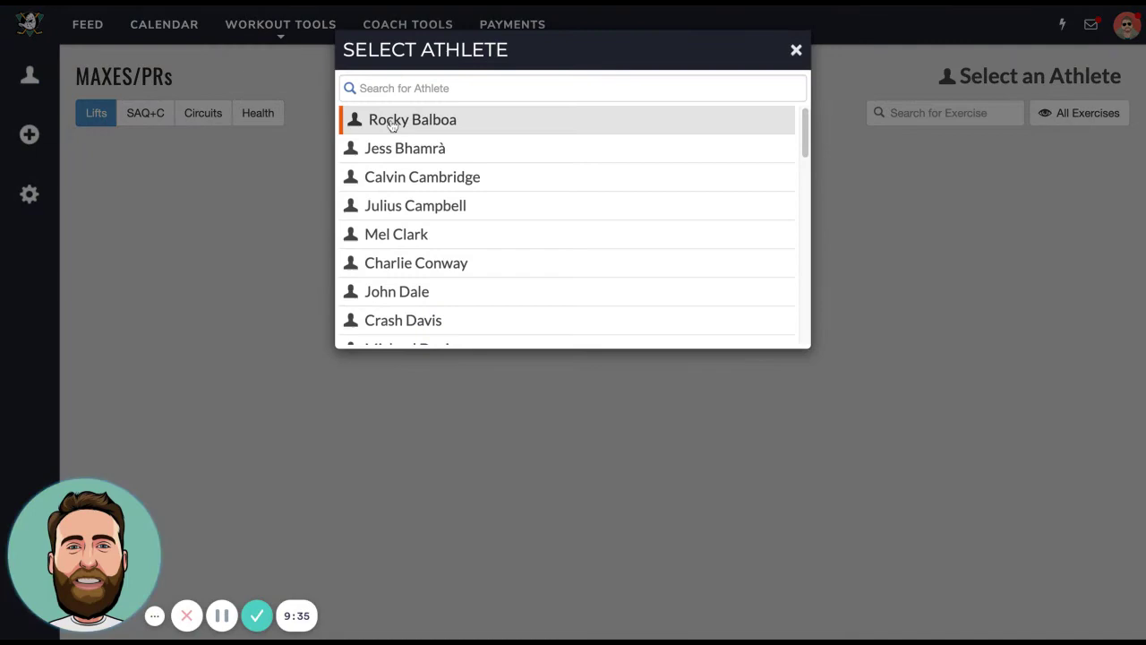
{"action": "left_click", "coordinate": [376, 118]}
Show only lifts with maxes and review the 3 Position Clean and Jerk record history
{"action": "left_click", "coordinate": [1052, 112]}
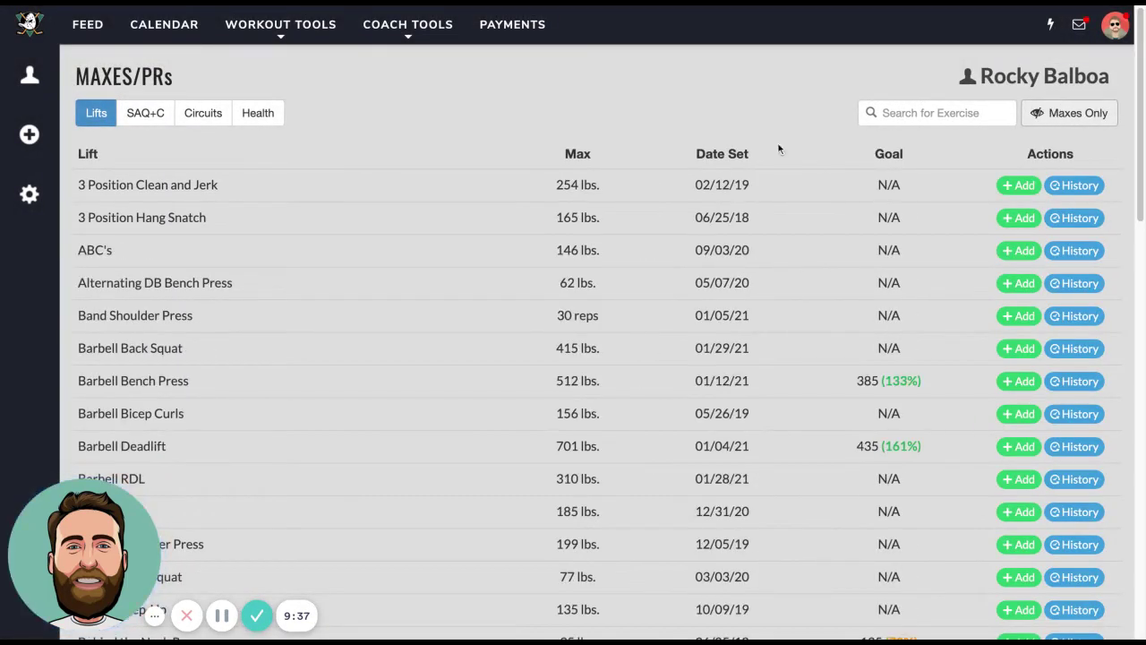
{"action": "left_click", "coordinate": [600, 192]}
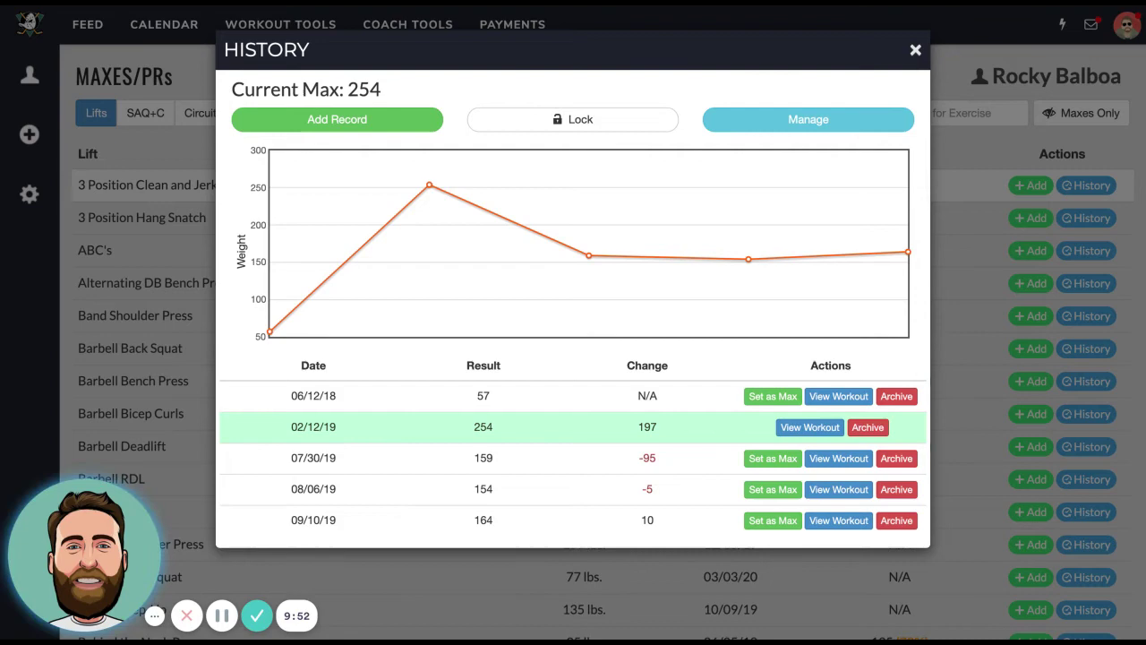
{"action": "left_click", "coordinate": [915, 50]}
{"action": "left_click", "coordinate": [310, 39]}
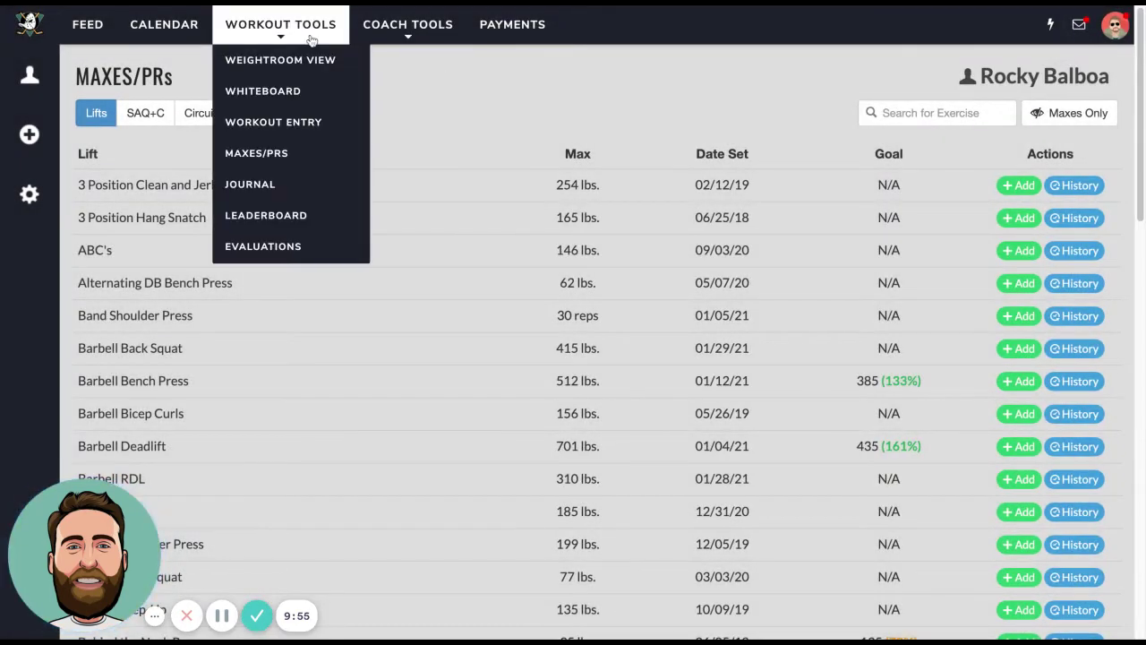
Open a chosen athlete's Journal and play, pause and close the bench press set video
{"action": "left_click", "coordinate": [302, 183]}
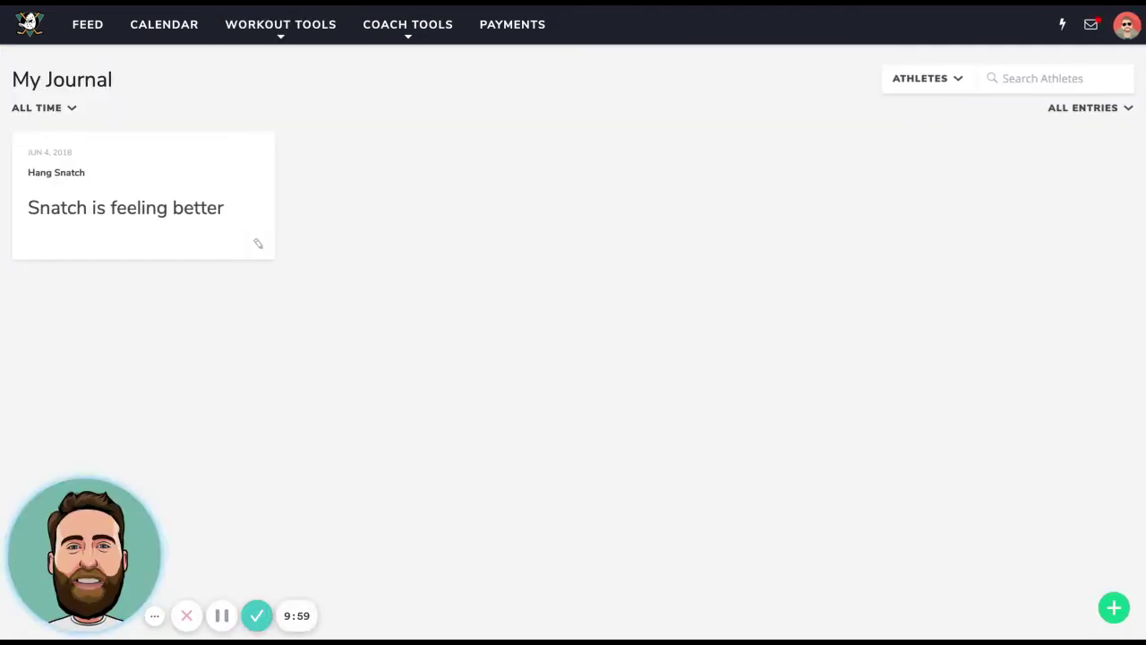
{"action": "left_click", "coordinate": [1045, 86]}
{"action": "left_click", "coordinate": [1031, 193]}
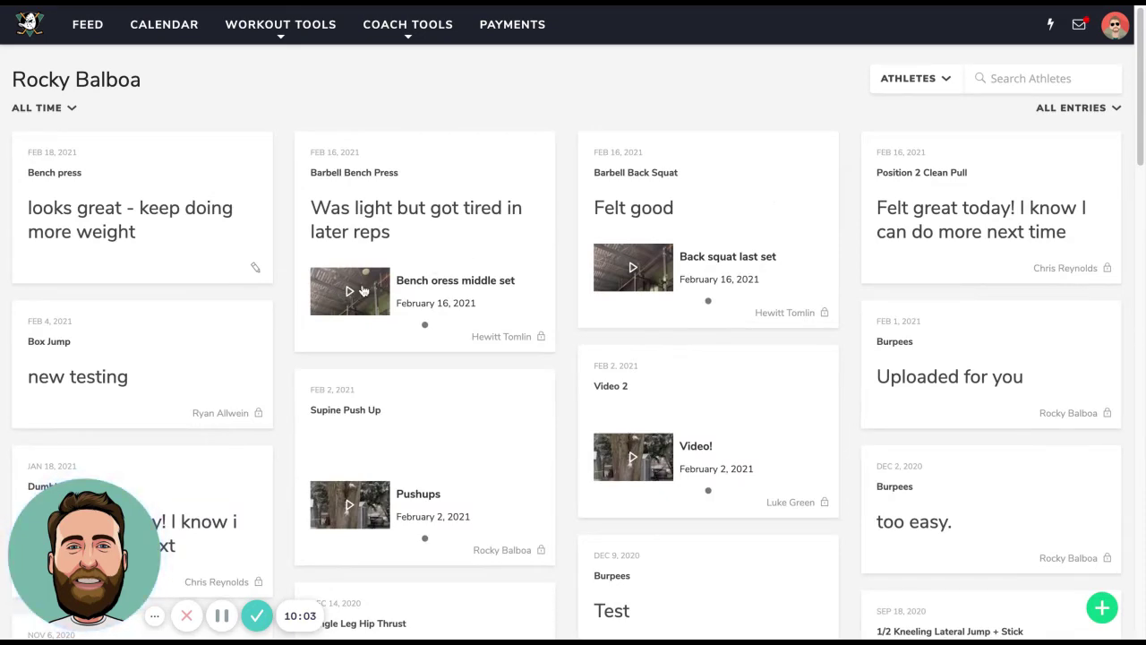
{"action": "left_click", "coordinate": [366, 291]}
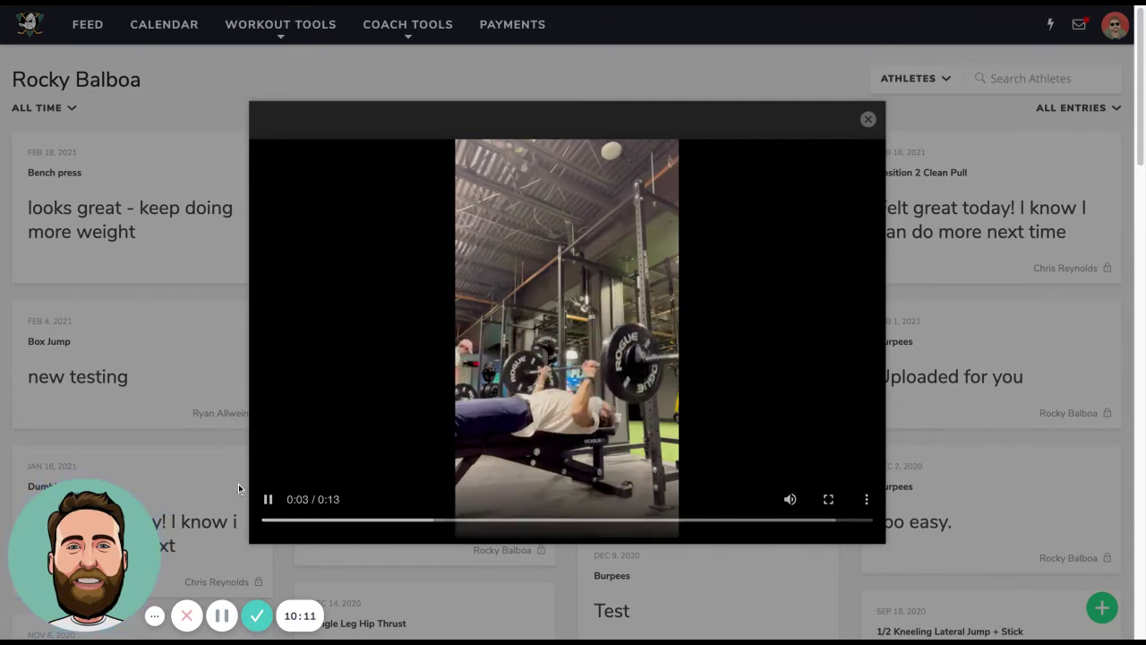
{"action": "left_click", "coordinate": [270, 500]}
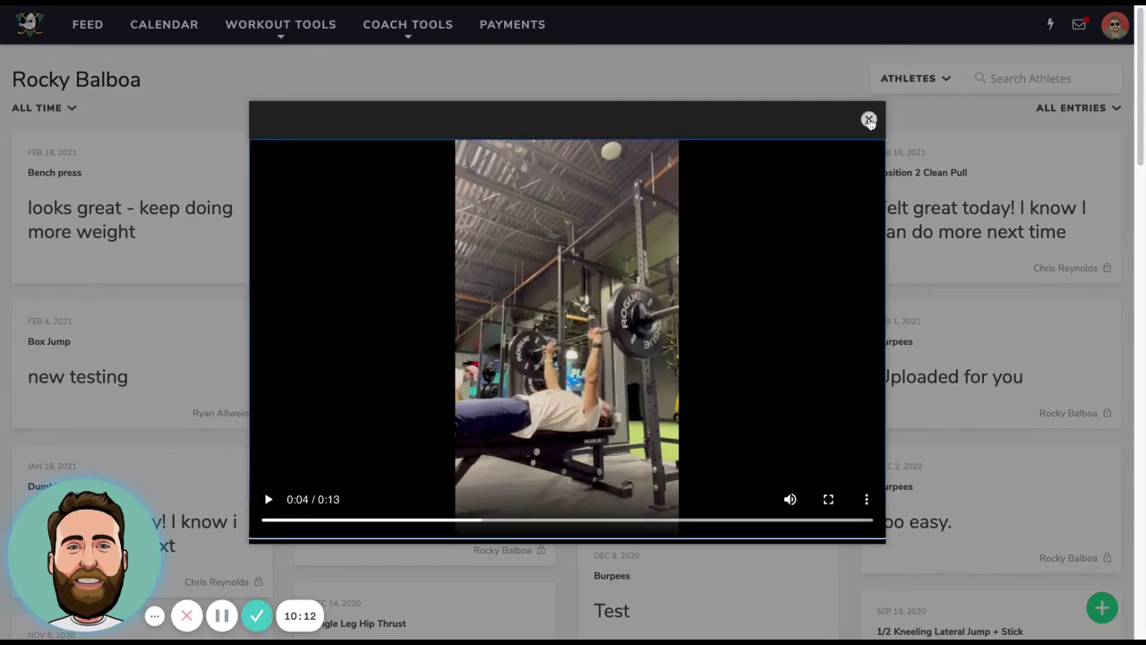
{"action": "left_click", "coordinate": [868, 119]}
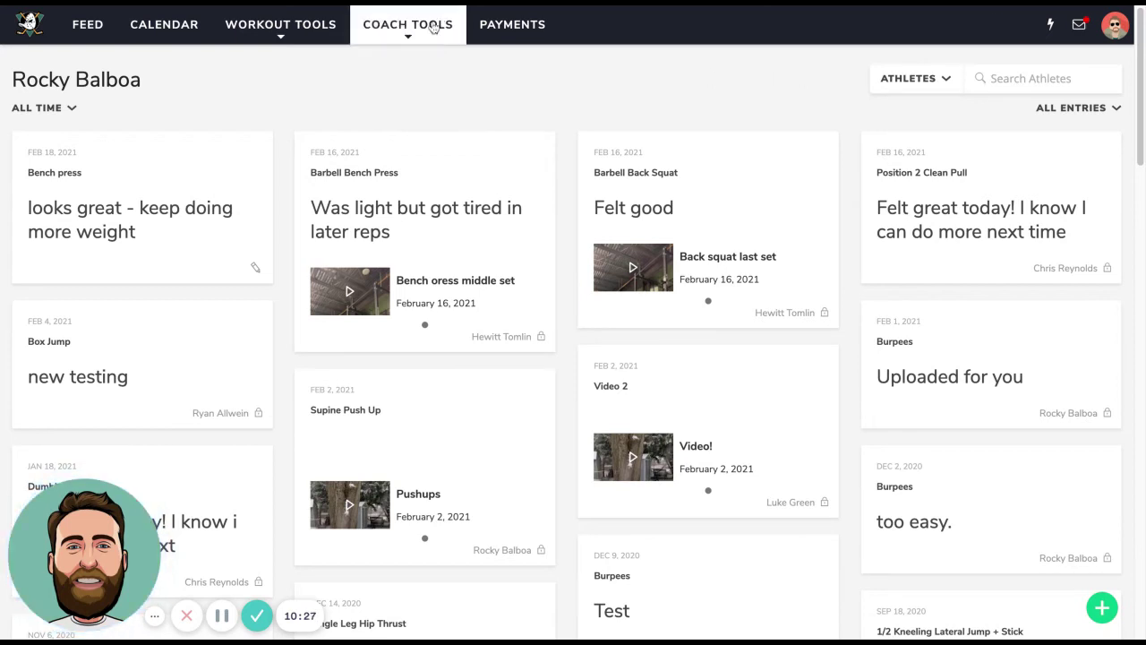
Start a new leaderboard with category Lift and exercise Barbell Back Squat
{"action": "mouse_move", "coordinate": [308, 26]}
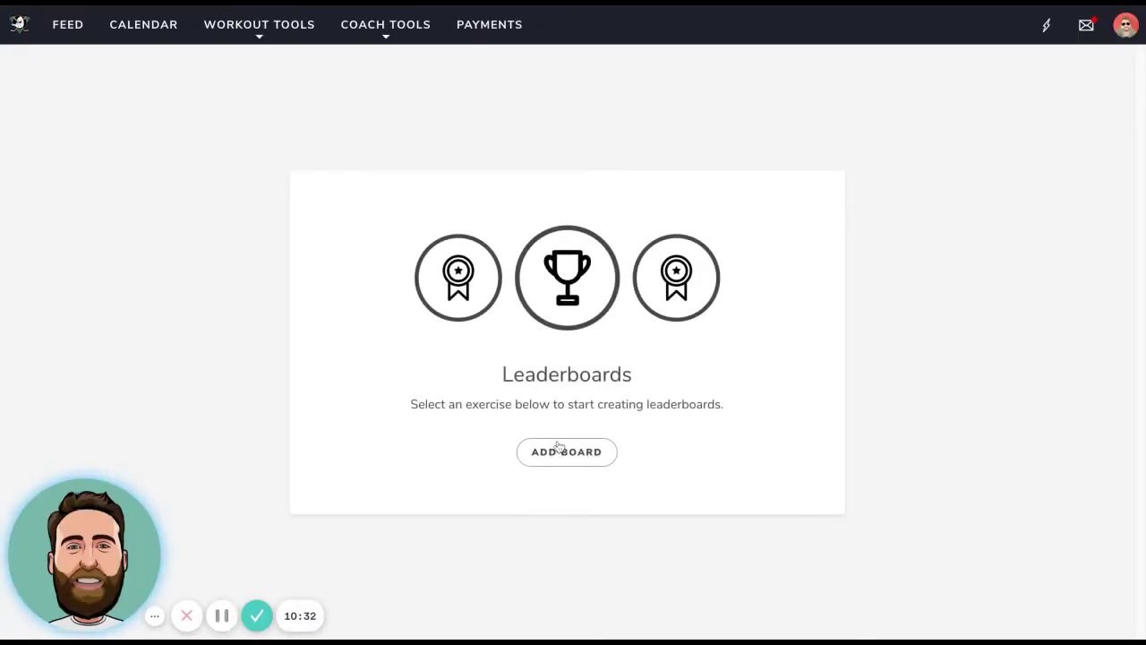
{"action": "left_click", "coordinate": [562, 452]}
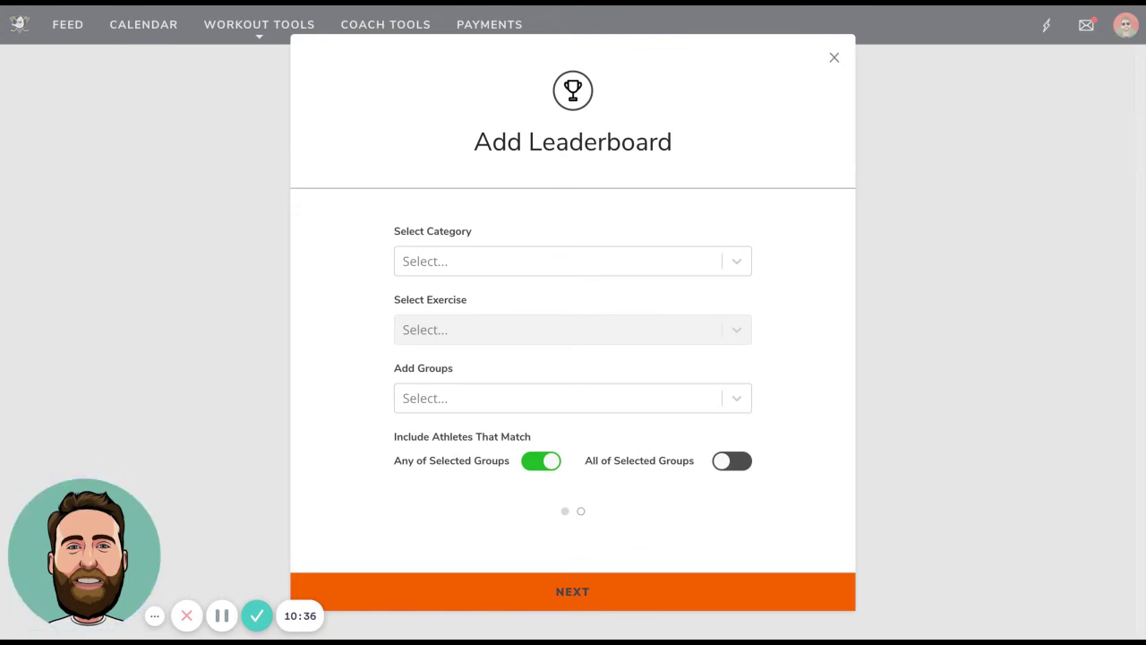
{"action": "left_click", "coordinate": [736, 262]}
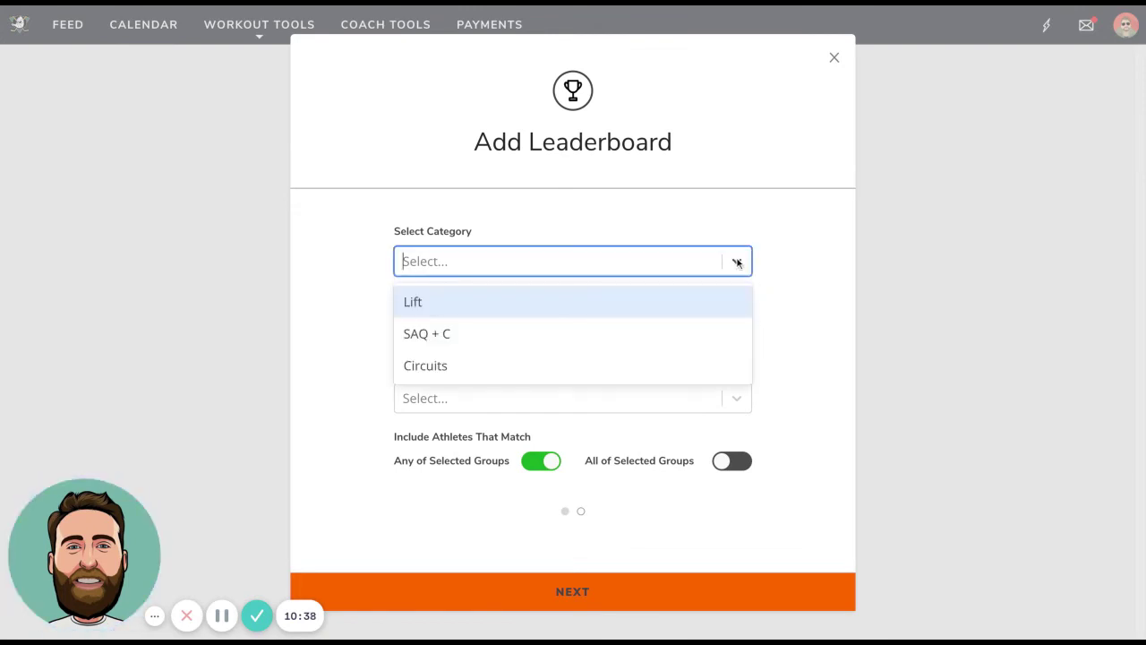
{"action": "left_click", "coordinate": [600, 303]}
{"action": "left_click", "coordinate": [502, 331]}
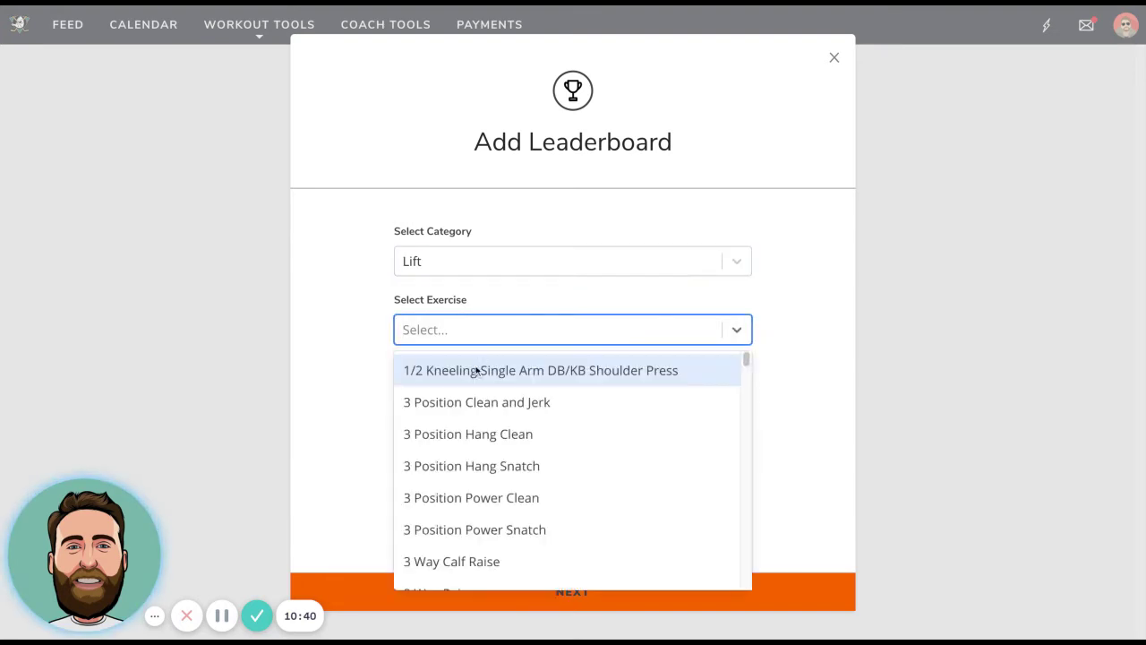
{"action": "scroll", "coordinate": [478, 473], "scroll_direction": "down", "scroll_amount": 1}
{"action": "scroll", "coordinate": [478, 473], "scroll_direction": "down", "scroll_amount": 6}
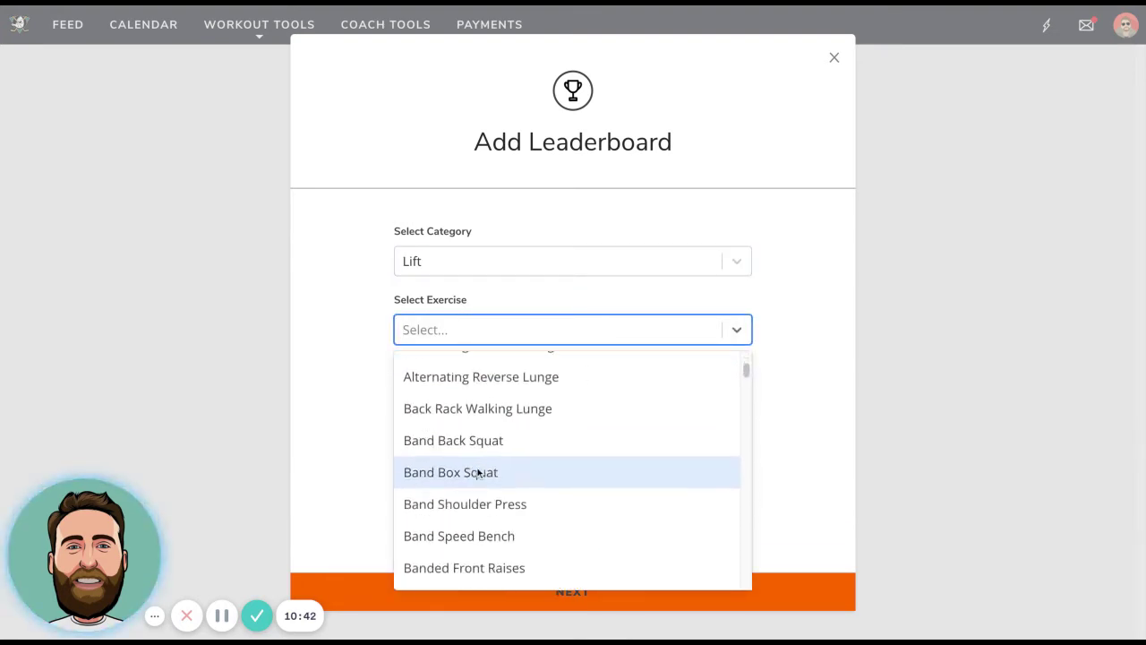
{"action": "scroll", "coordinate": [467, 475], "scroll_direction": "down", "scroll_amount": 1}
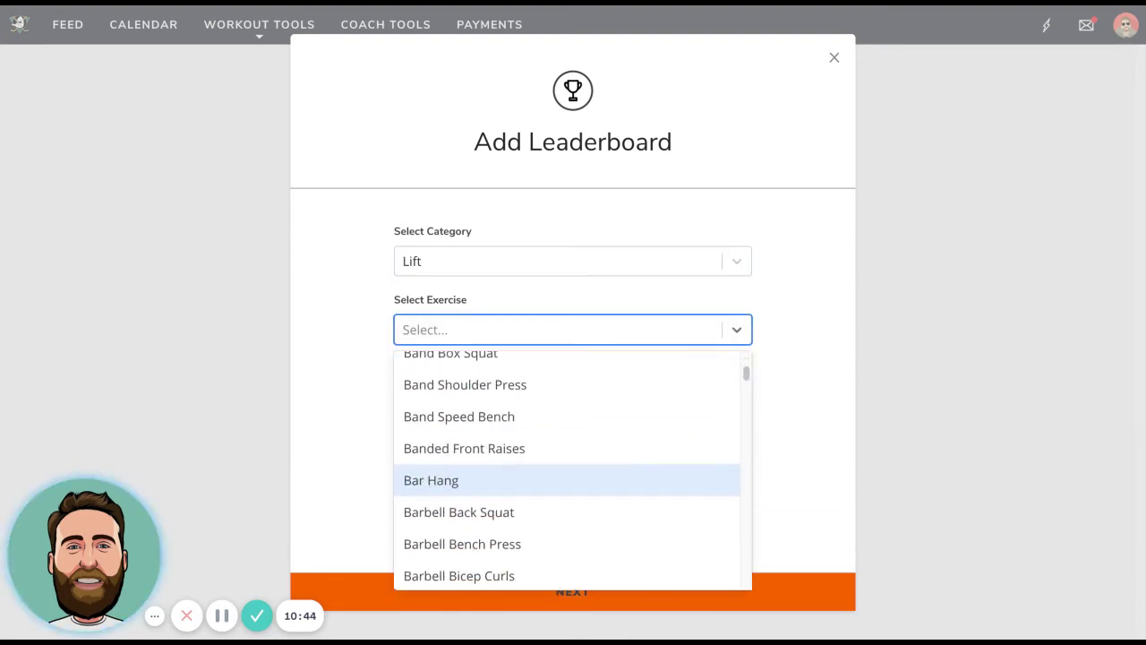
{"action": "left_click", "coordinate": [467, 504]}
Add the Football group, set the time frame to All Time, and create the board
{"action": "left_click", "coordinate": [461, 396]}
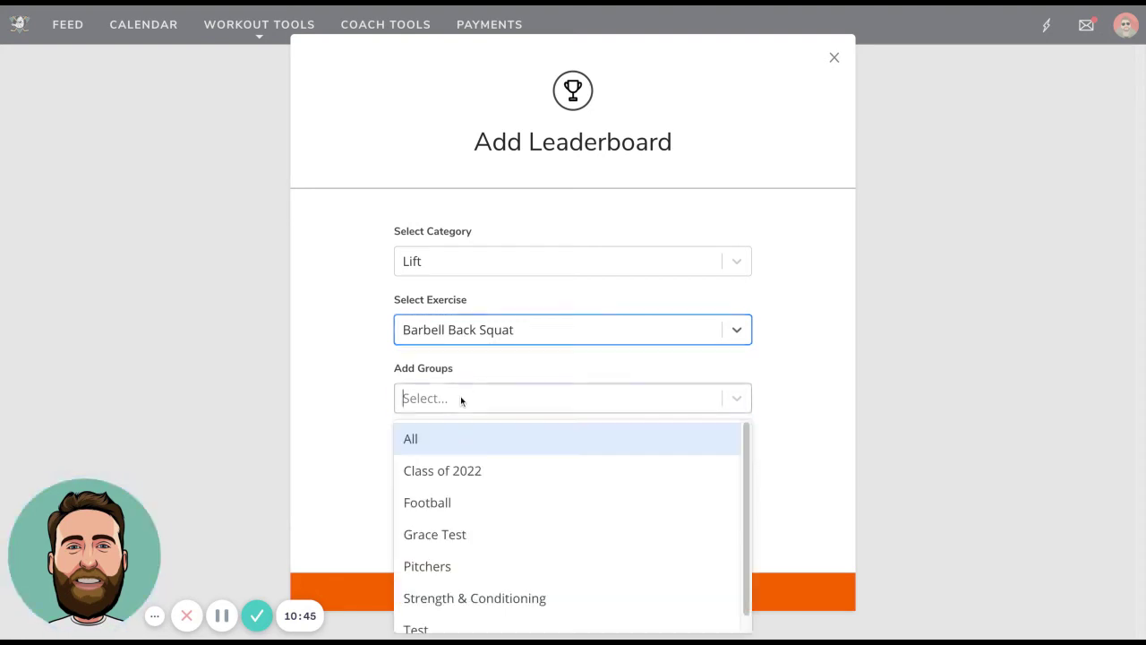
{"action": "left_click", "coordinate": [455, 504]}
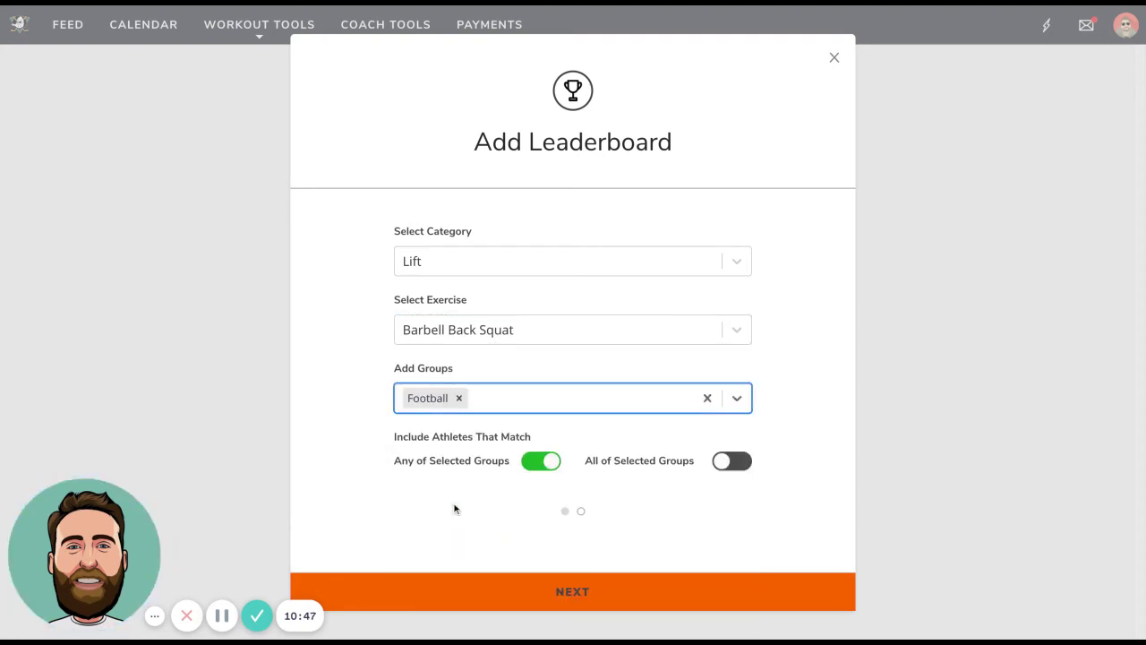
{"action": "left_click", "coordinate": [574, 591]}
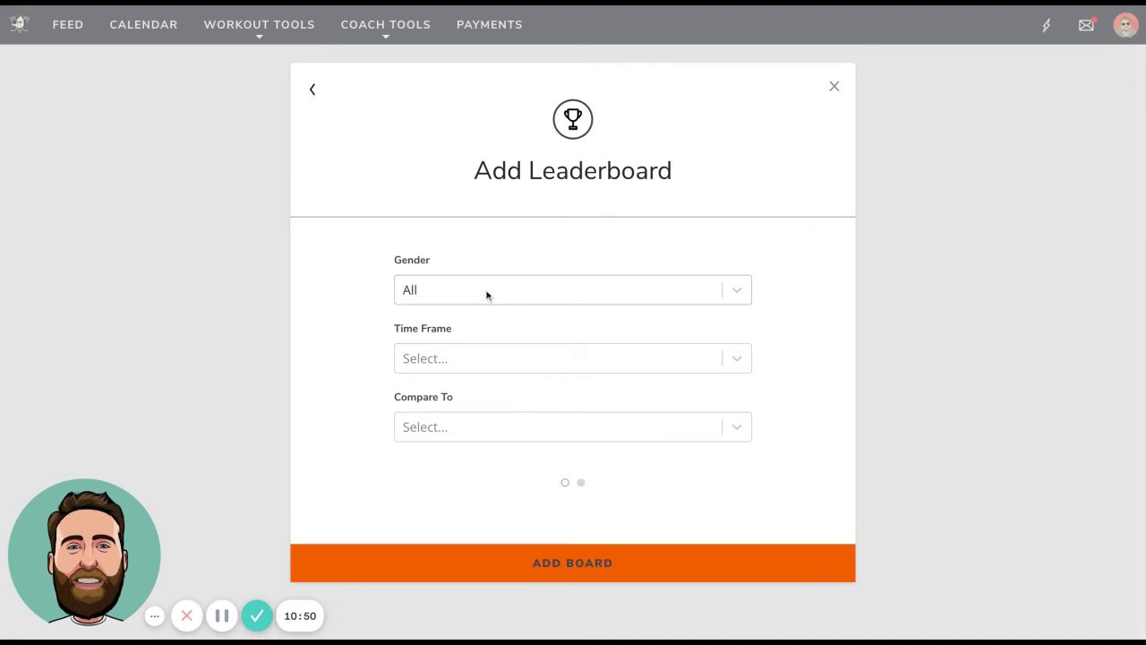
{"action": "left_click", "coordinate": [467, 358]}
{"action": "left_click", "coordinate": [453, 400]}
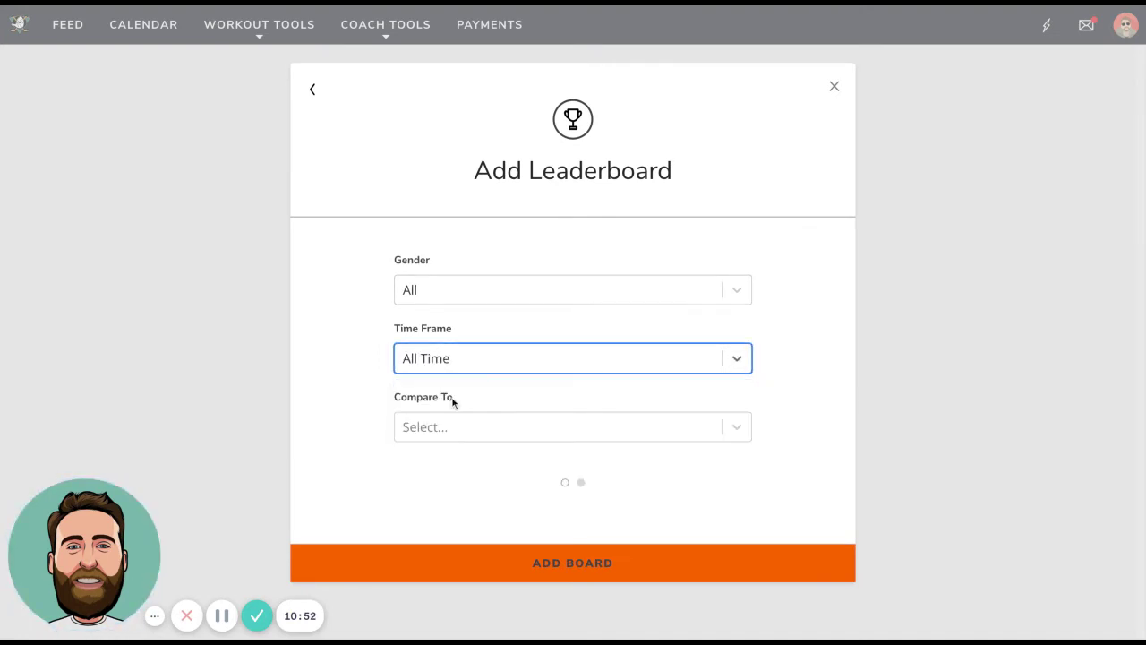
{"action": "left_click", "coordinate": [569, 555]}
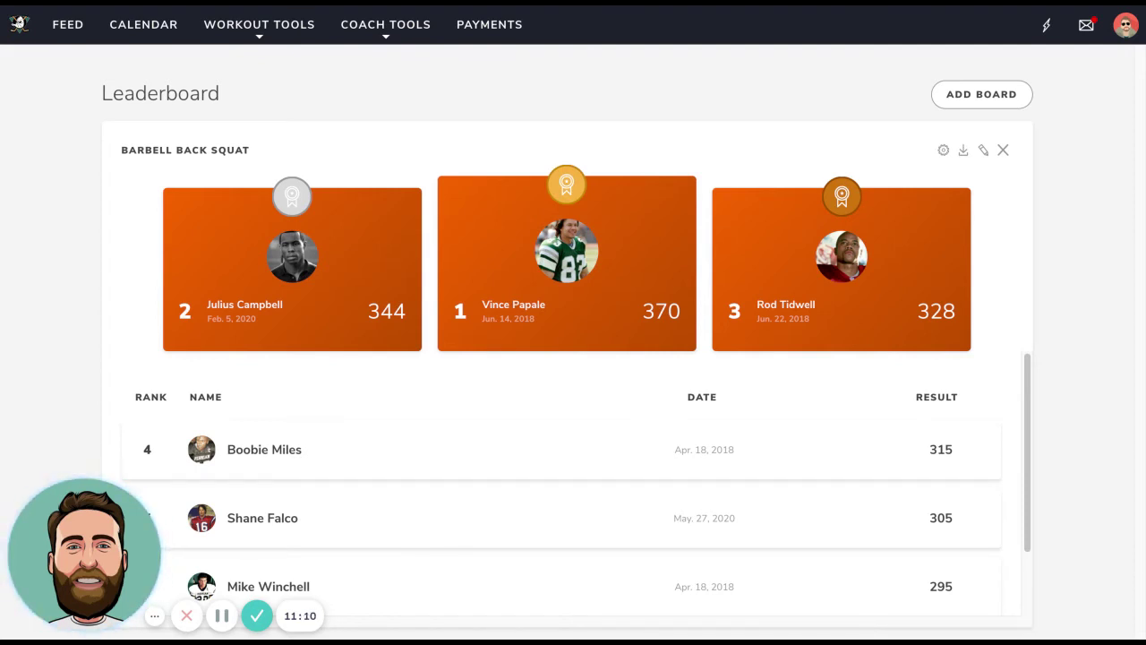
Go to Evaluations and start a new evaluation named 'Combine'
{"action": "mouse_move", "coordinate": [208, 41]}
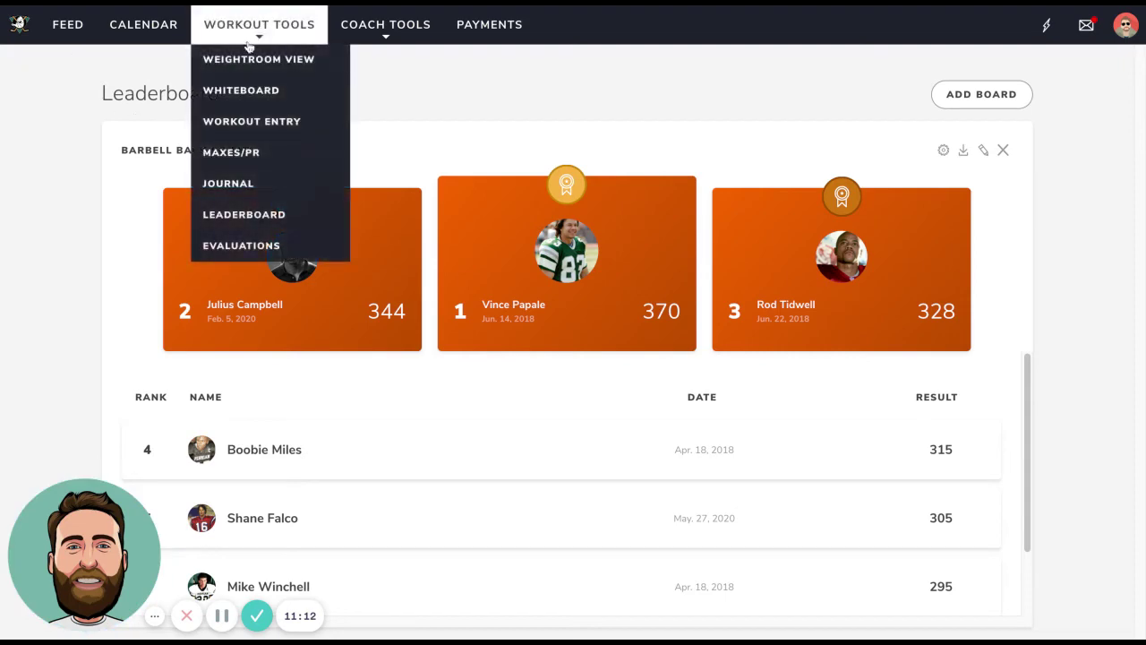
{"action": "left_click", "coordinate": [258, 248]}
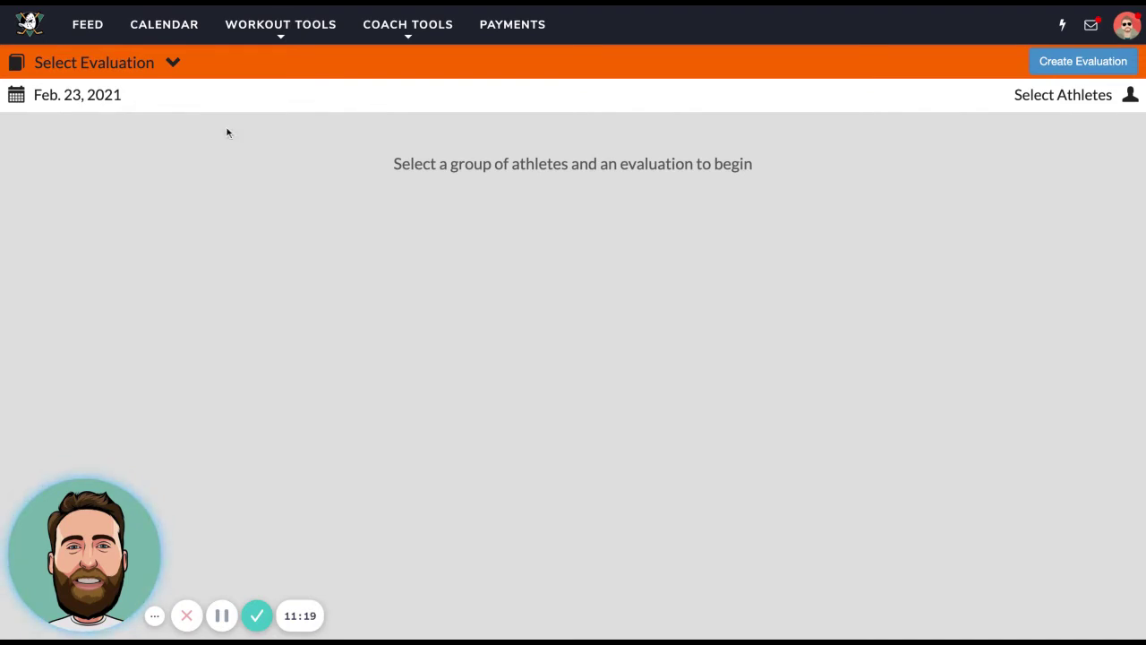
{"action": "left_click", "coordinate": [1061, 65]}
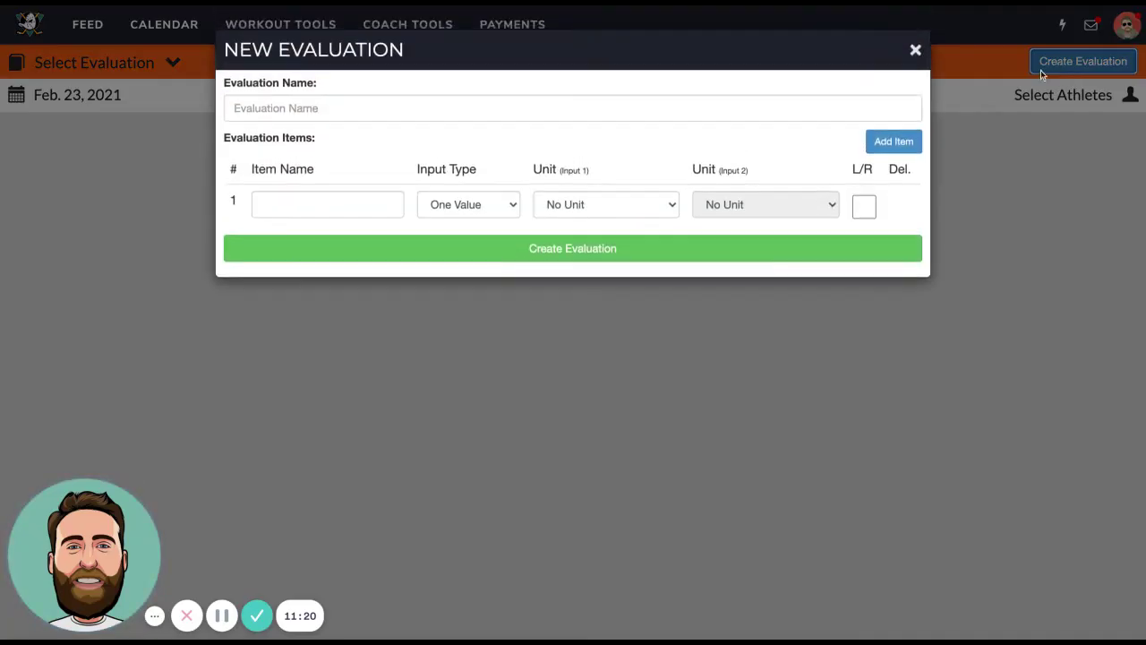
{"action": "left_click", "coordinate": [599, 109]}
{"action": "type", "text": "Combine"}
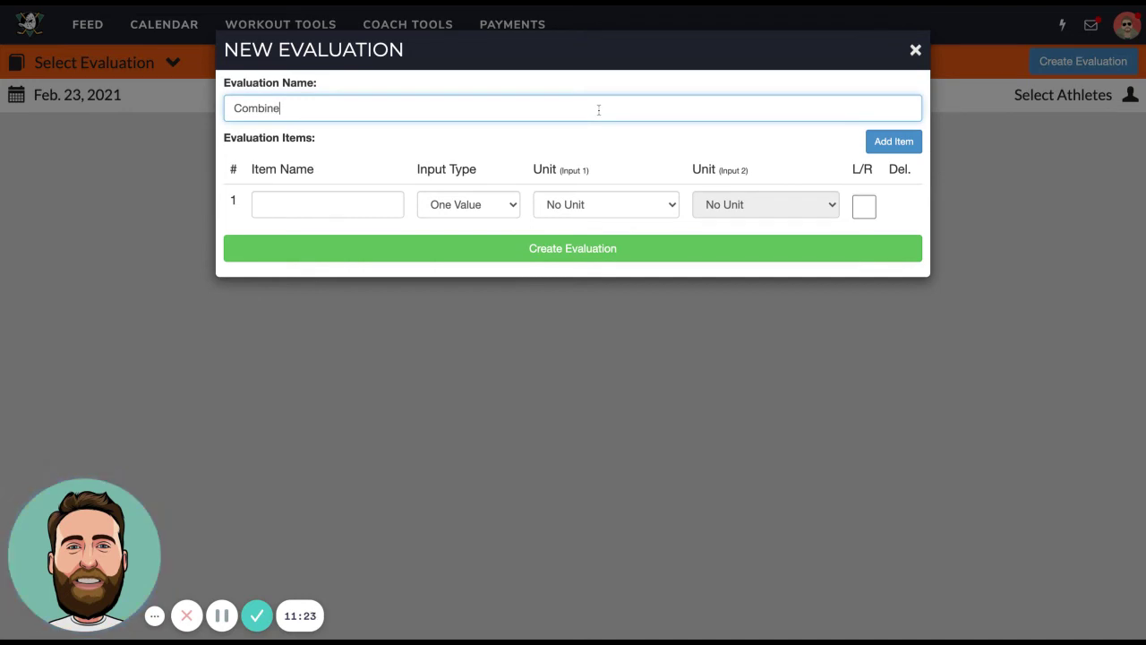
Add a '40 yard' item measured in Seconds
{"action": "left_click", "coordinate": [381, 198]}
{"action": "type", "text": "40 yard"}
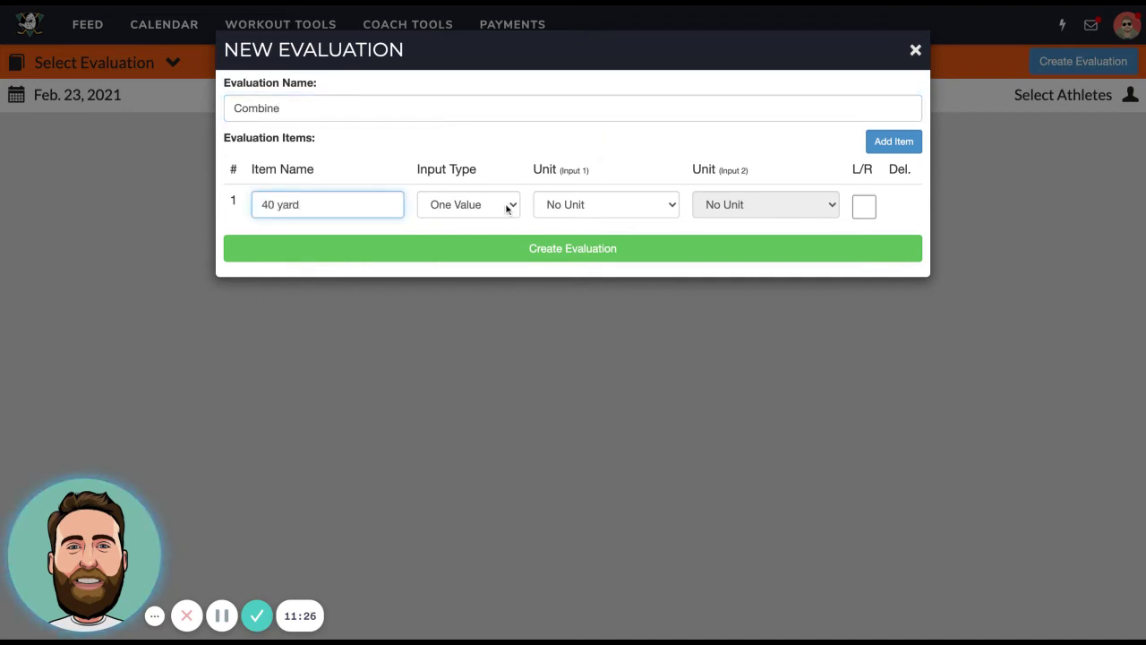
{"action": "left_click", "coordinate": [564, 205]}
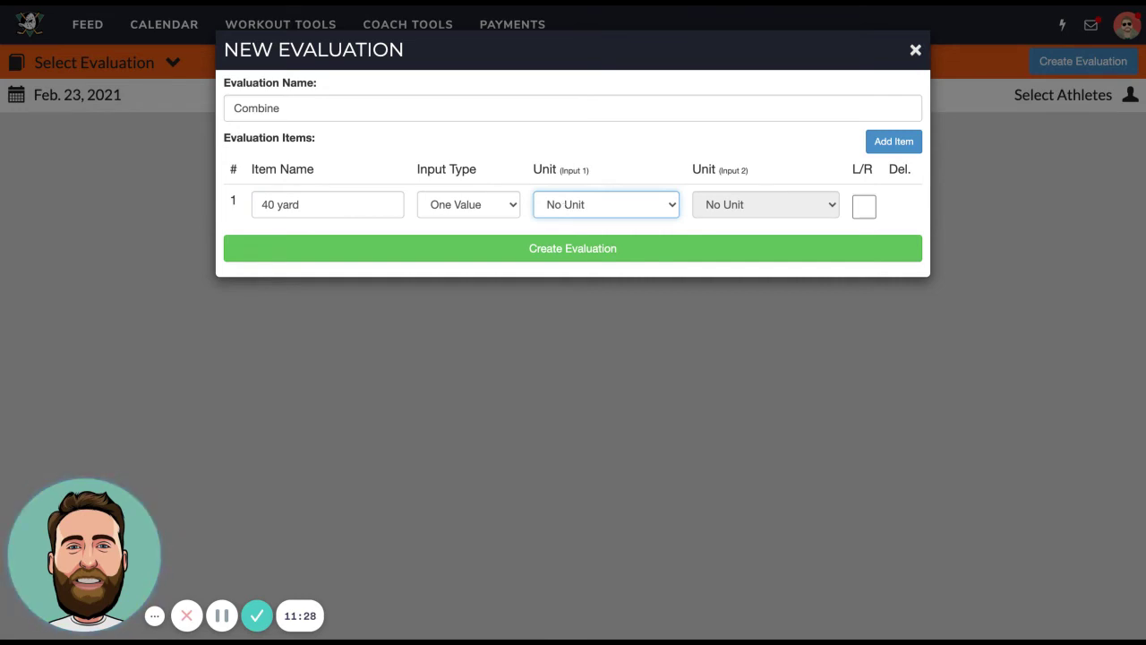
{"action": "left_click", "coordinate": [518, 251]}
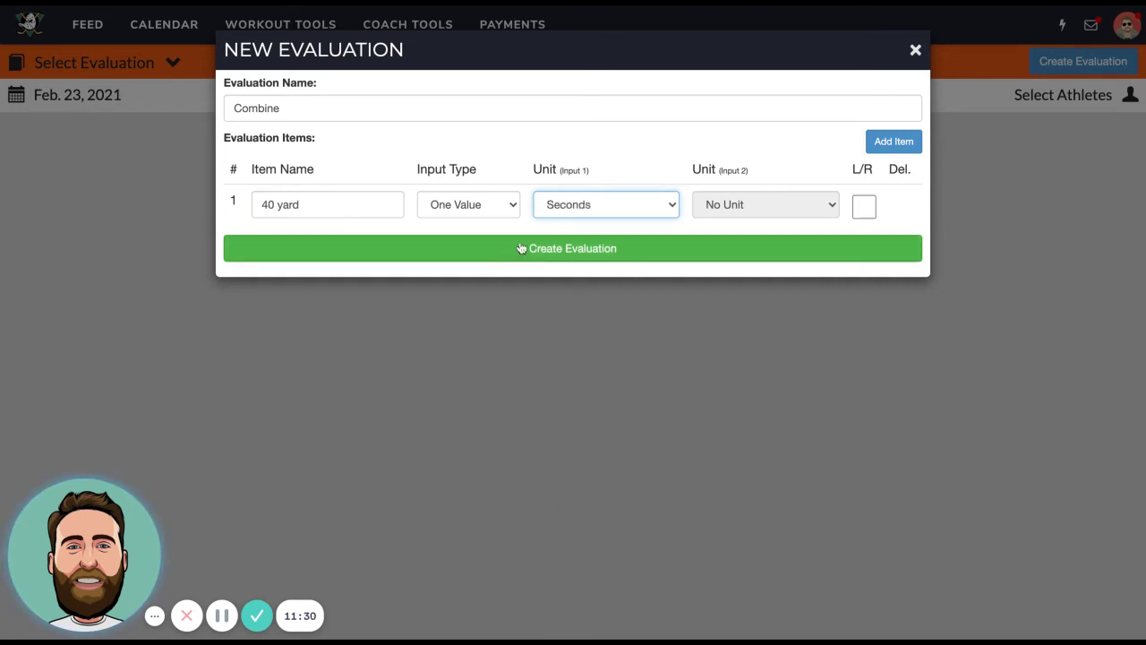
Add a second item '135 Lb Bench Press' measured in Reps
{"action": "left_click", "coordinate": [893, 144]}
{"action": "left_click", "coordinate": [313, 248]}
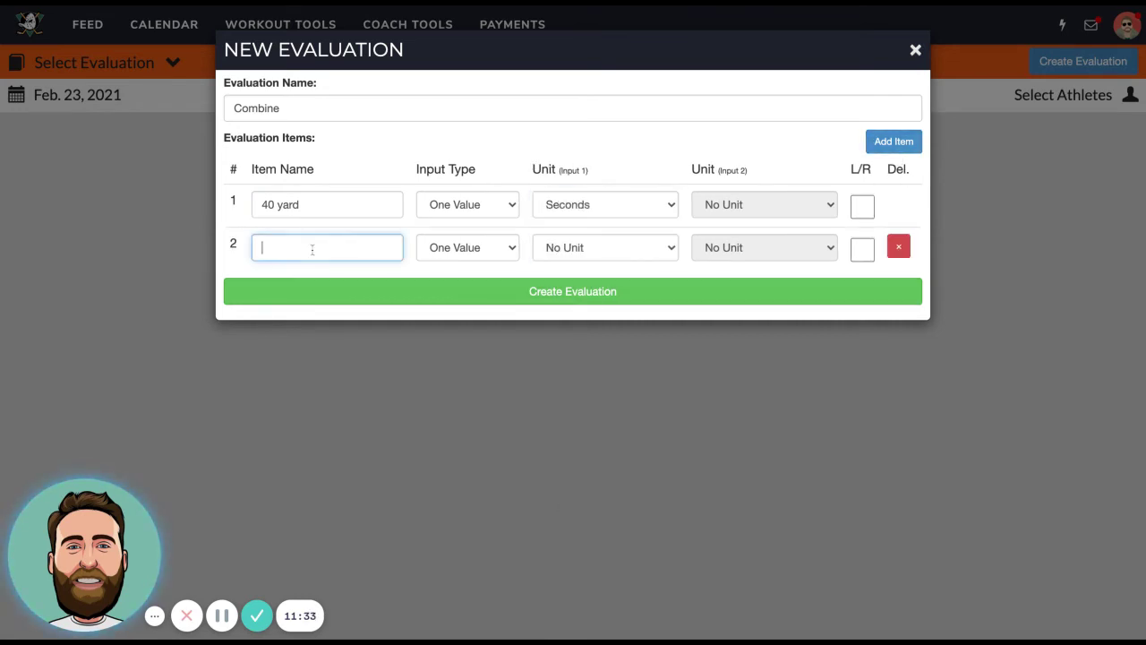
{"action": "type", "text": "135 Lb Be"}
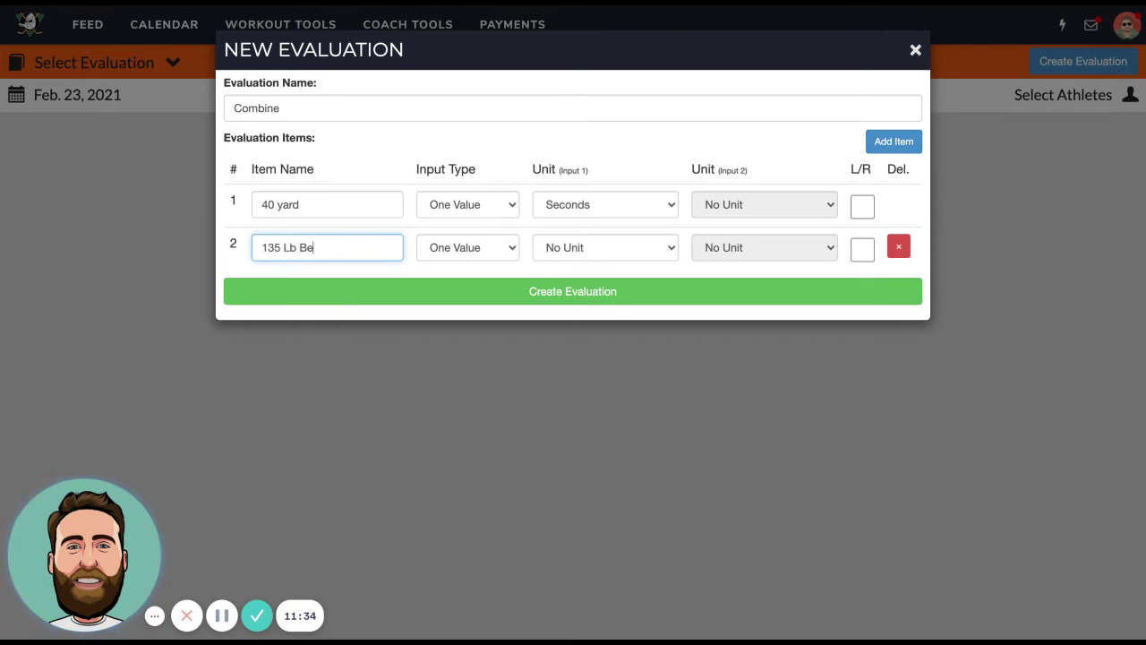
{"action": "type", "text": "nch Press"}
{"action": "left_click", "coordinate": [560, 252]}
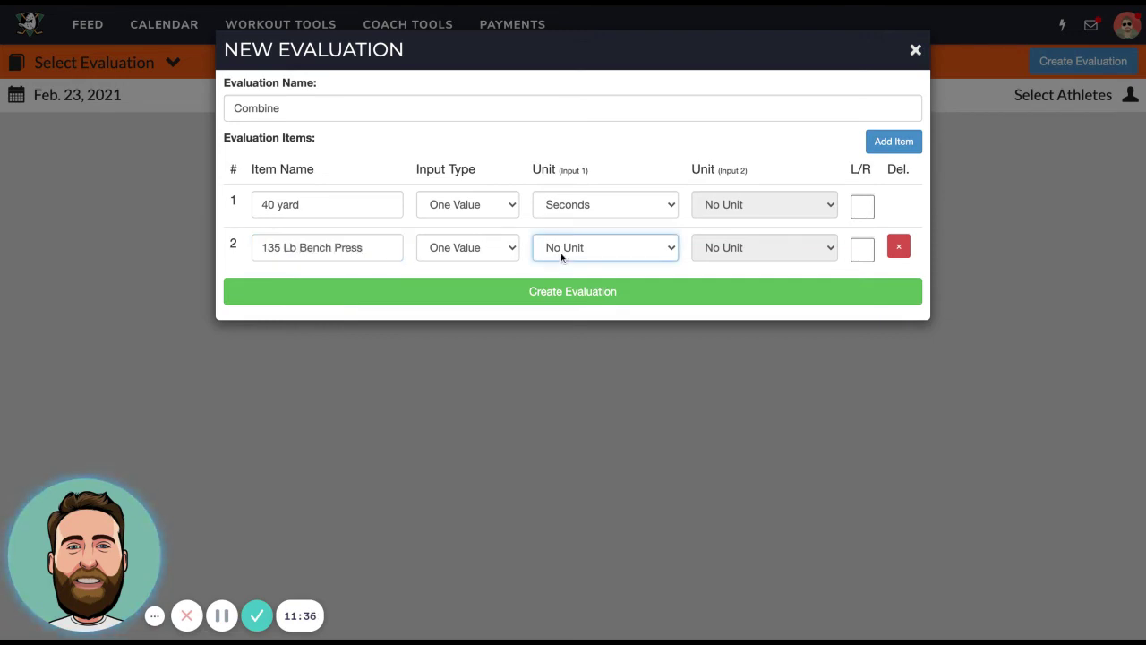
{"action": "left_click", "coordinate": [551, 287]}
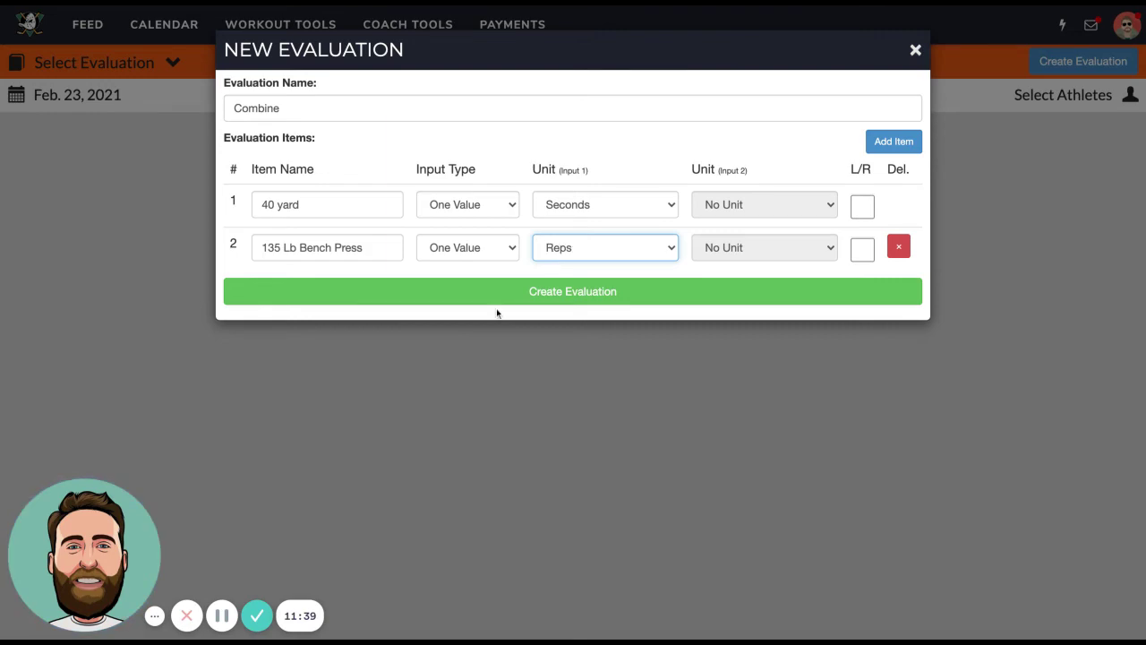
Close the New Evaluation form and load the Combine evaluation entry grid for All Athletes
{"action": "left_click", "coordinate": [915, 50]}
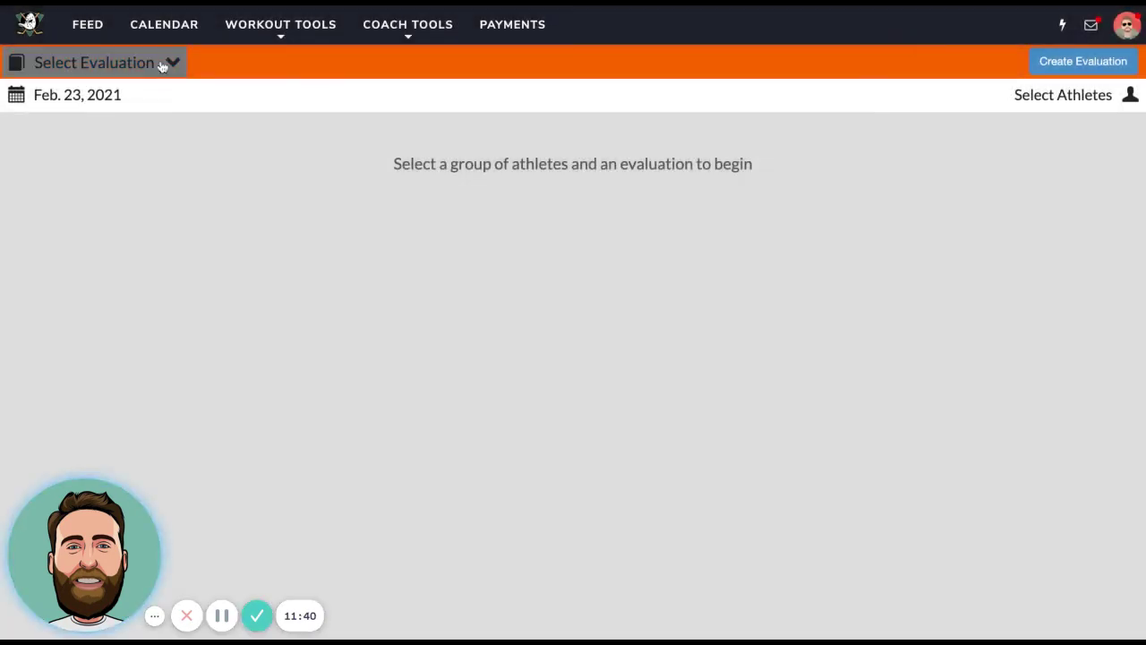
{"action": "left_click", "coordinate": [172, 61]}
{"action": "left_click", "coordinate": [407, 120]}
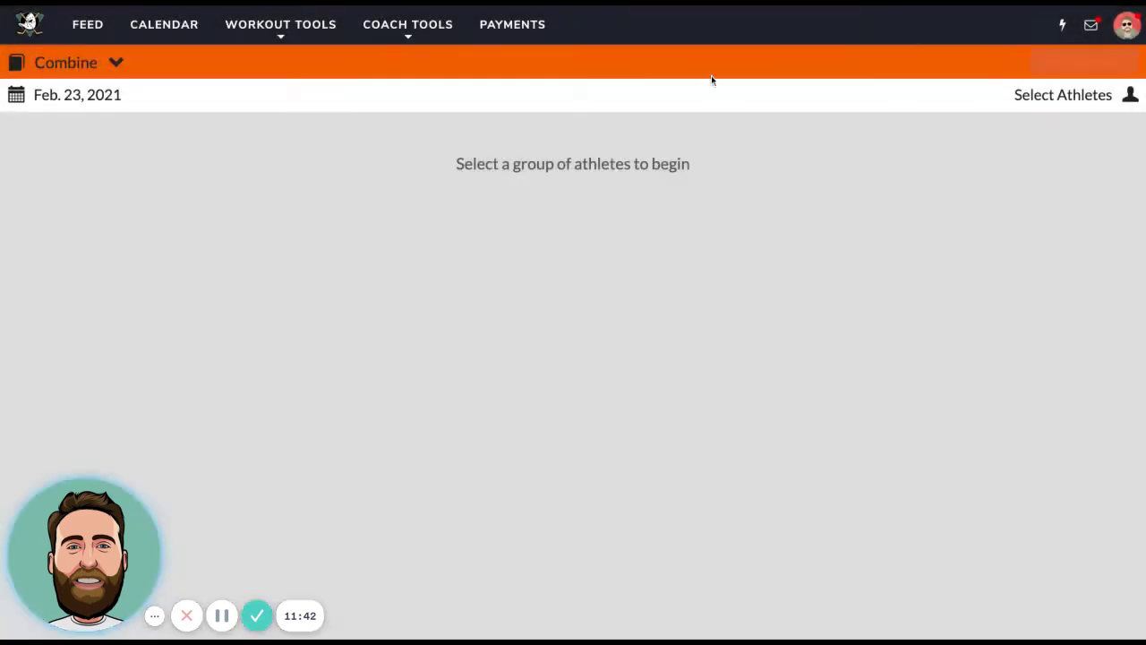
{"action": "left_click", "coordinate": [1033, 96]}
{"action": "left_click", "coordinate": [534, 112]}
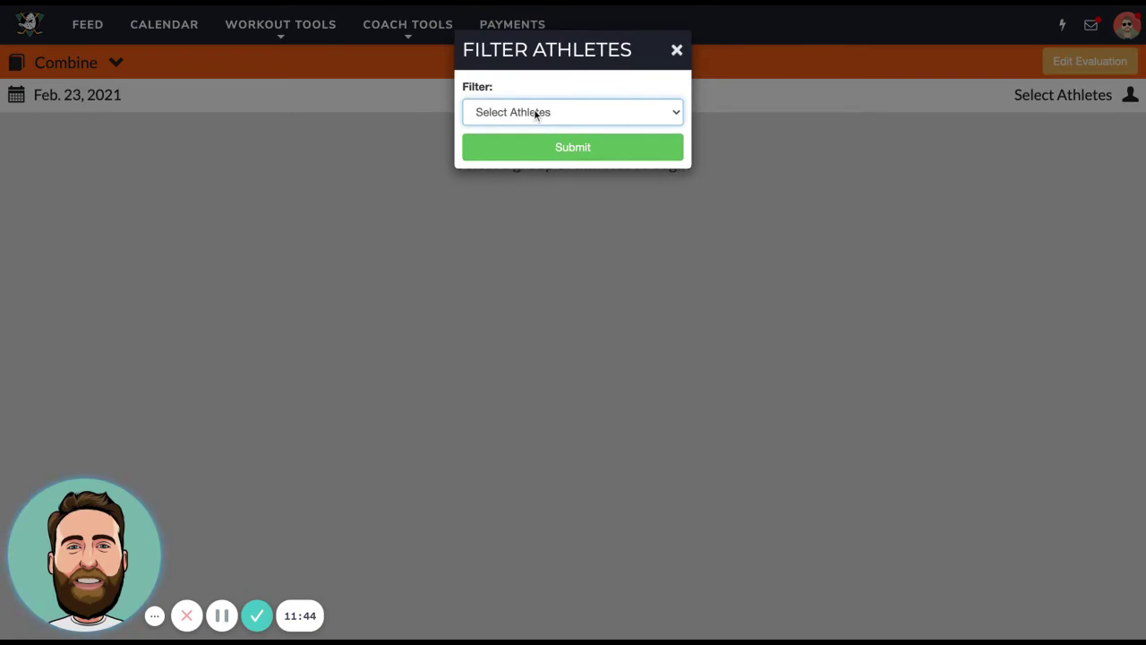
{"action": "left_click", "coordinate": [520, 169]}
{"action": "left_click", "coordinate": [551, 147]}
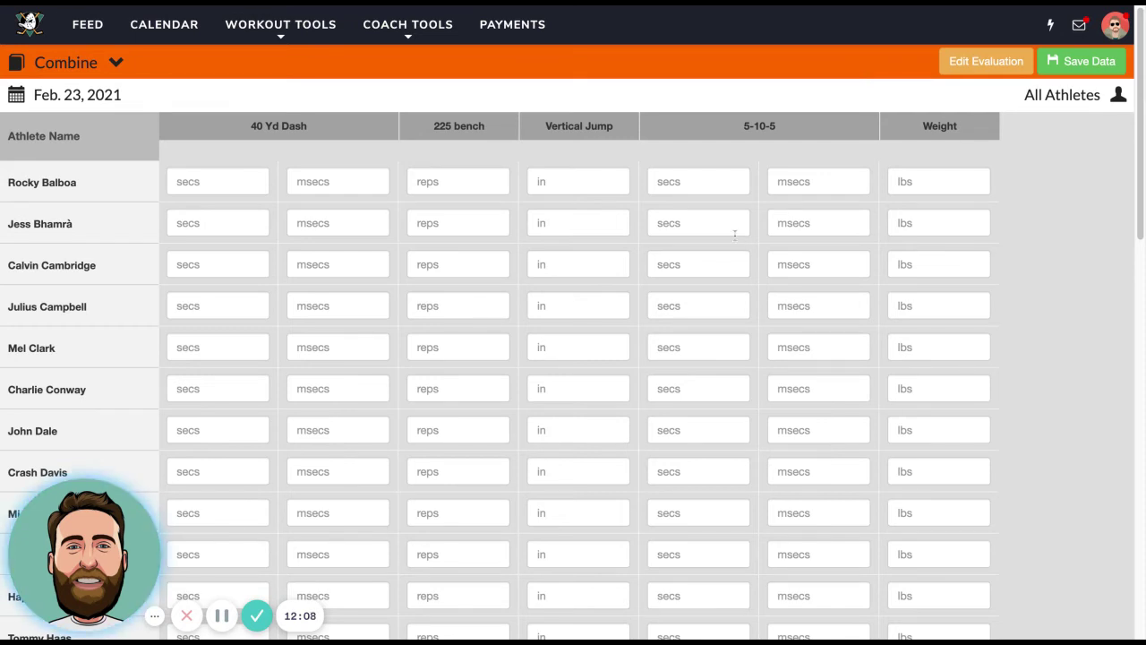
{"action": "left_click", "coordinate": [408, 25]}
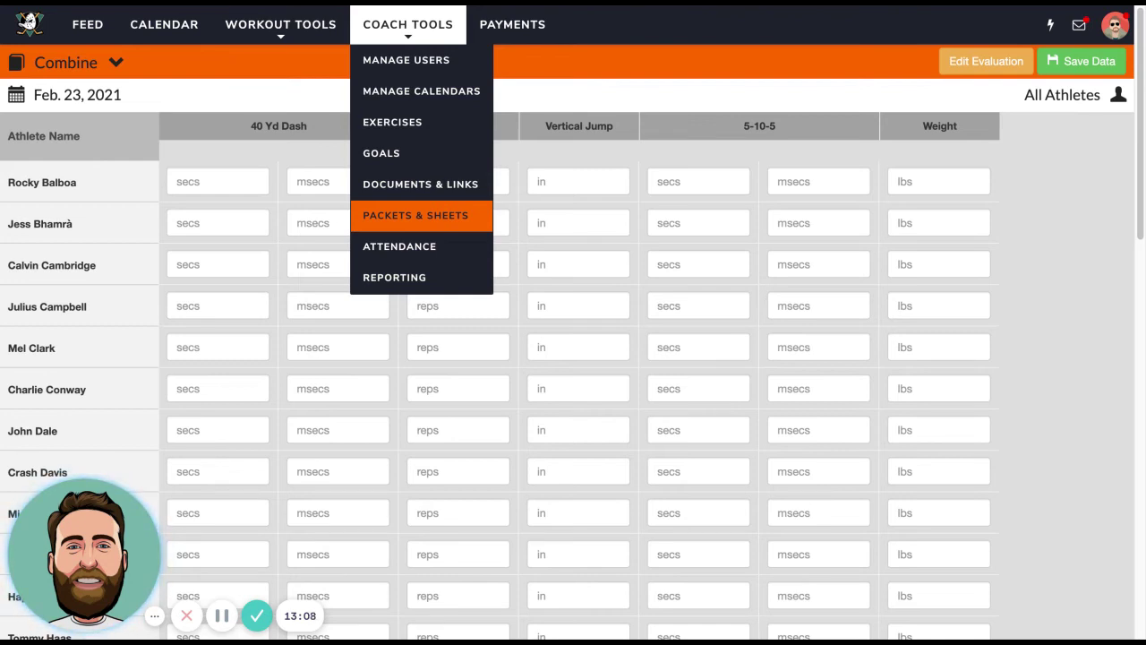
Generate a this-year progress report for All, graphing Barbell Back Squat and Barbell Deadlift
{"action": "left_click", "coordinate": [459, 275]}
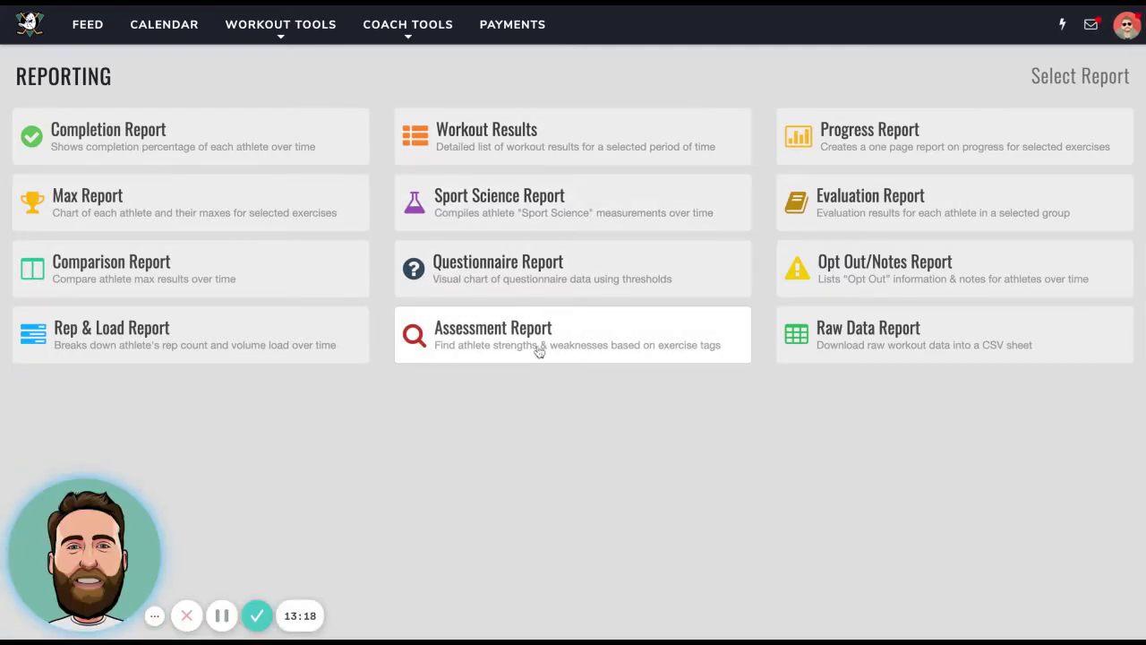
{"action": "left_click", "coordinate": [855, 146]}
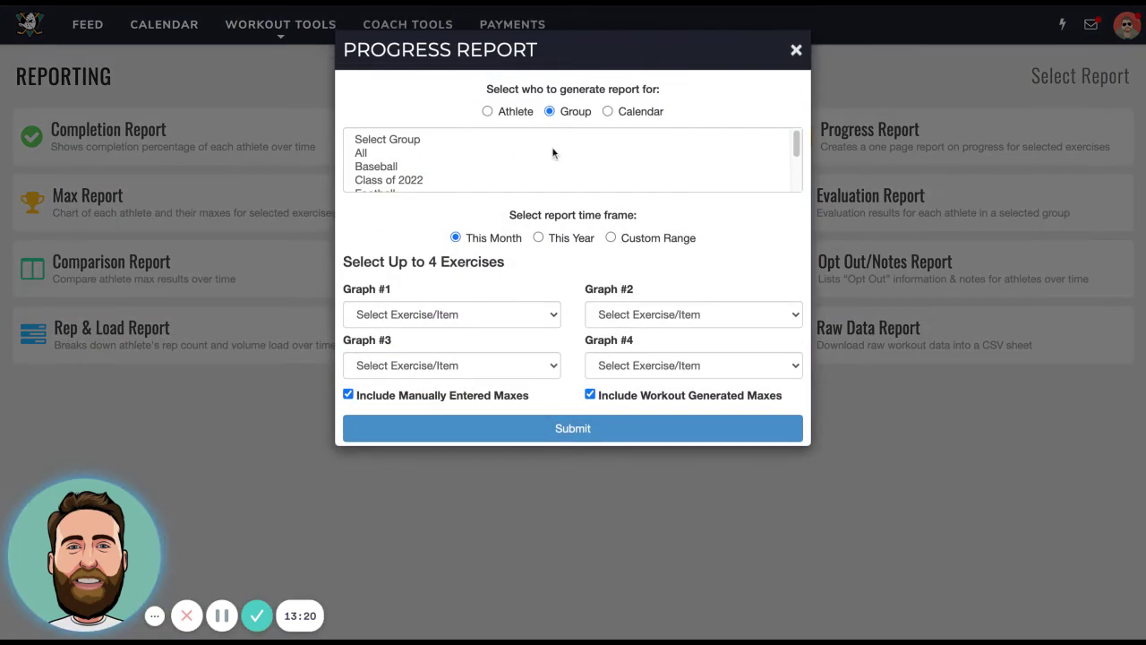
{"action": "left_click", "coordinate": [398, 155]}
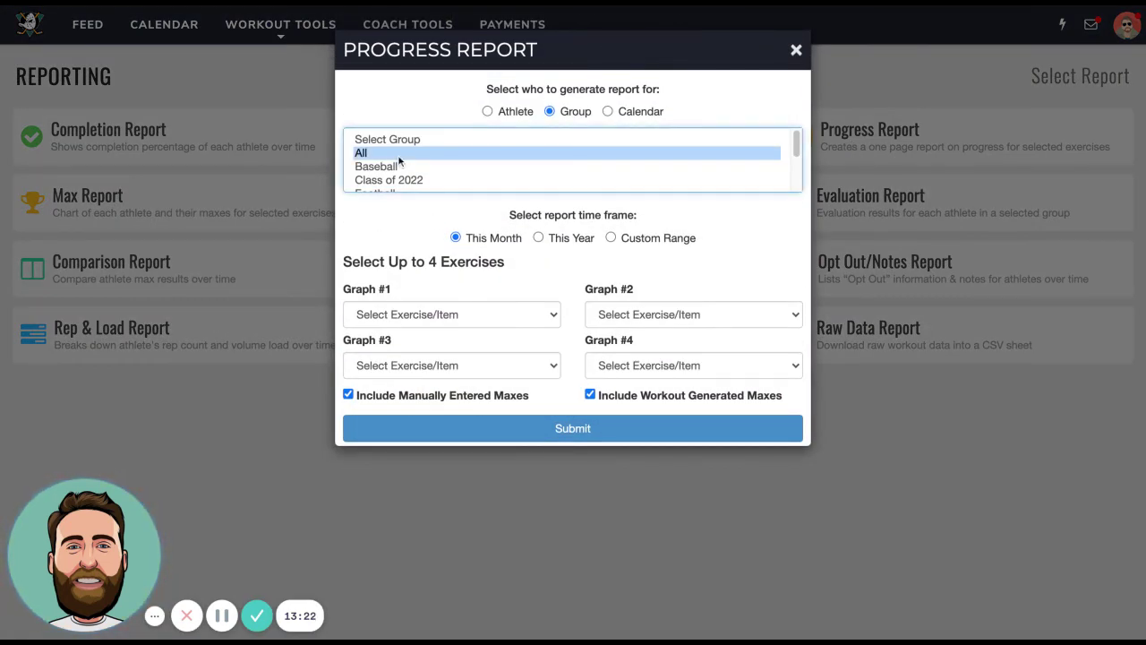
{"action": "left_click", "coordinate": [568, 242]}
{"action": "left_click", "coordinate": [496, 314]}
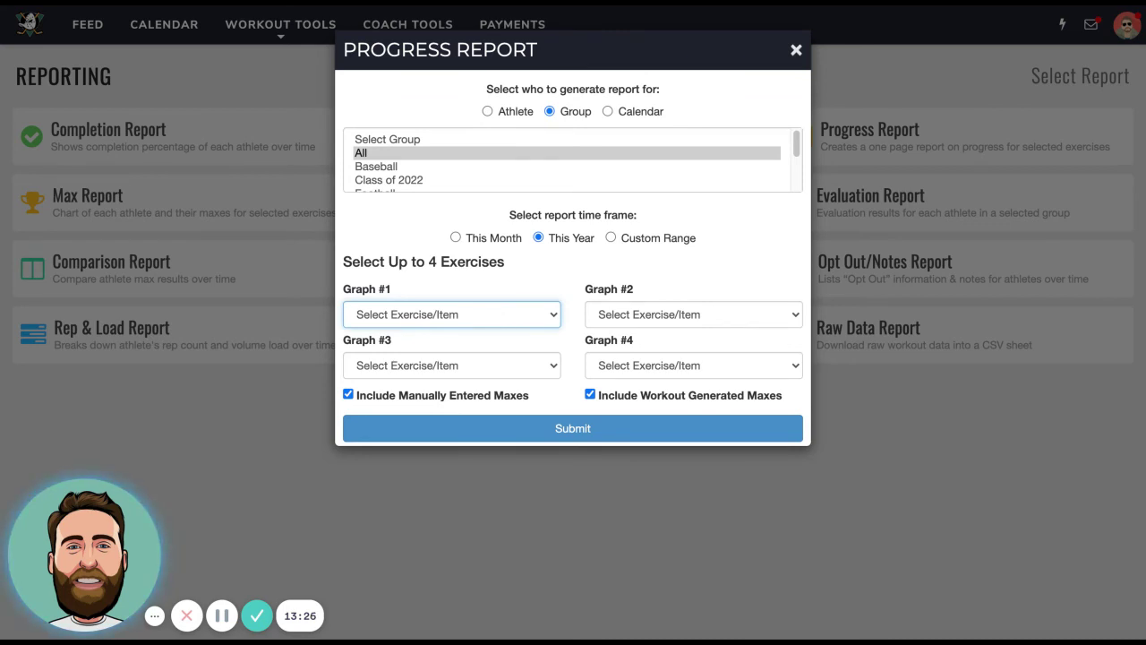
{"action": "left_click", "coordinate": [663, 313]}
{"action": "left_click", "coordinate": [664, 312]}
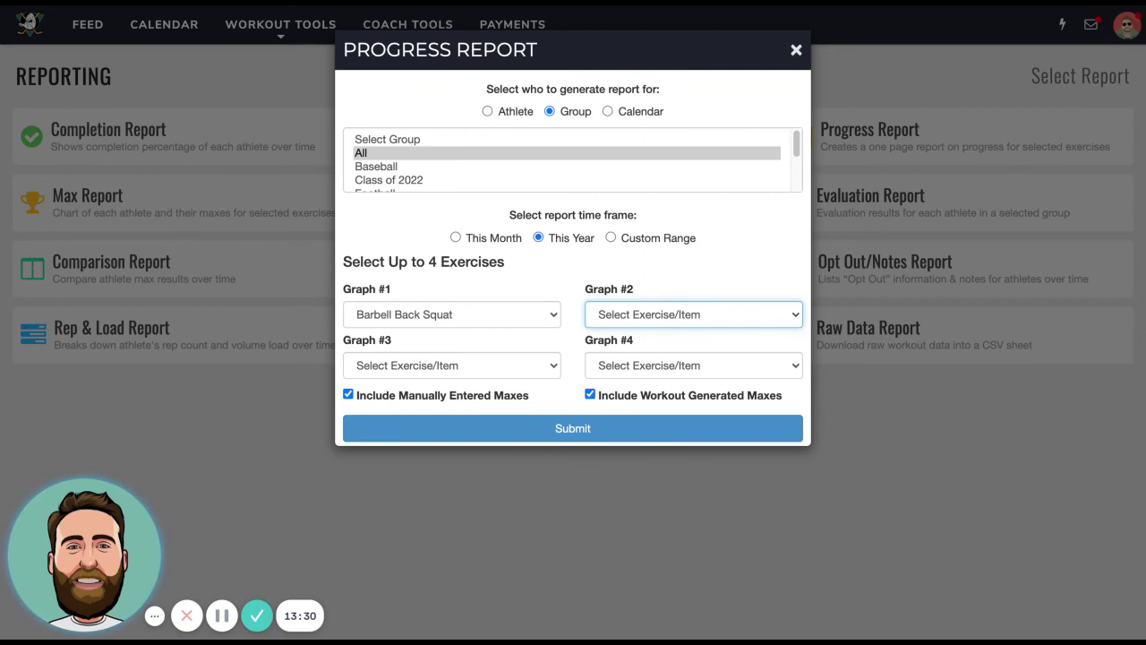
{"action": "left_click", "coordinate": [663, 338]}
{"action": "left_click", "coordinate": [561, 428]}
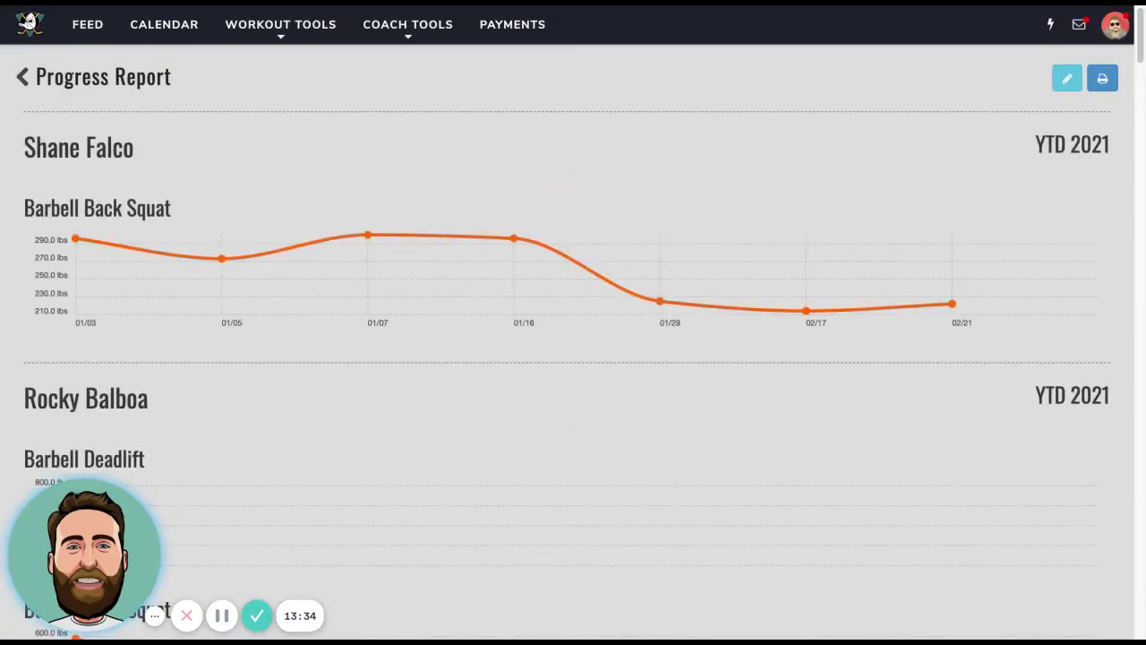
Review the squat and deadlift progress graphs, then go back to the Reporting page
{"action": "scroll", "coordinate": [562, 429], "scroll_direction": "down", "scroll_amount": 5}
{"action": "scroll", "coordinate": [573, 341], "scroll_direction": "down", "scroll_amount": 9}
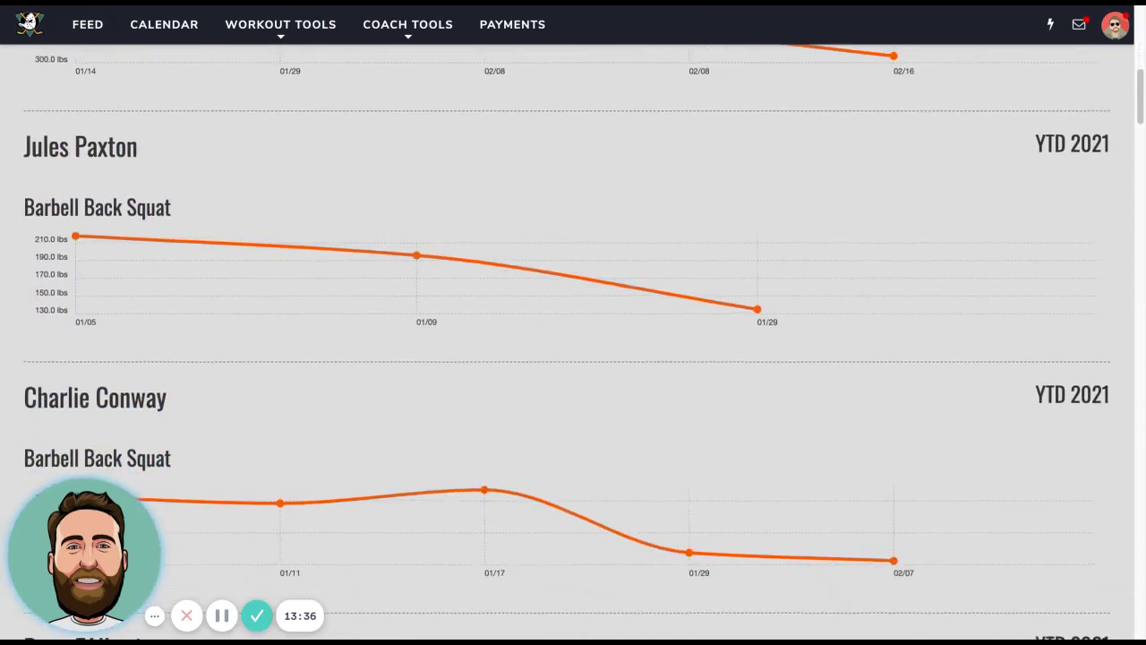
{"action": "scroll", "coordinate": [573, 340], "scroll_direction": "down", "scroll_amount": 2}
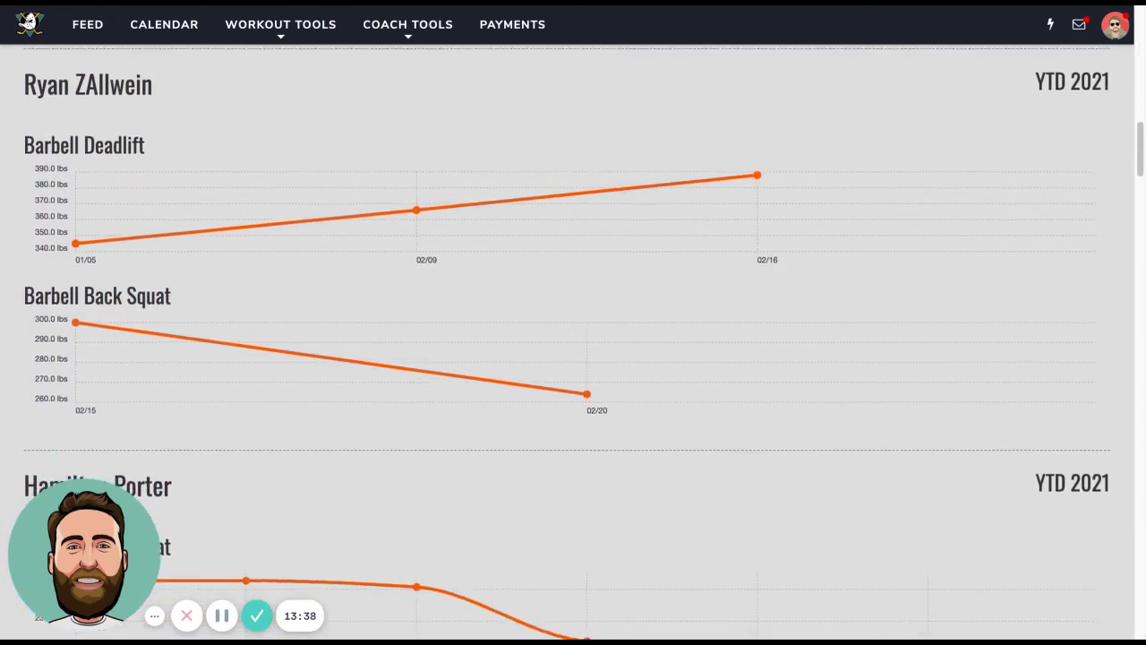
{"action": "scroll", "coordinate": [573, 341], "scroll_direction": "up", "scroll_amount": 12}
{"action": "scroll", "coordinate": [573, 340], "scroll_direction": "up", "scroll_amount": 4}
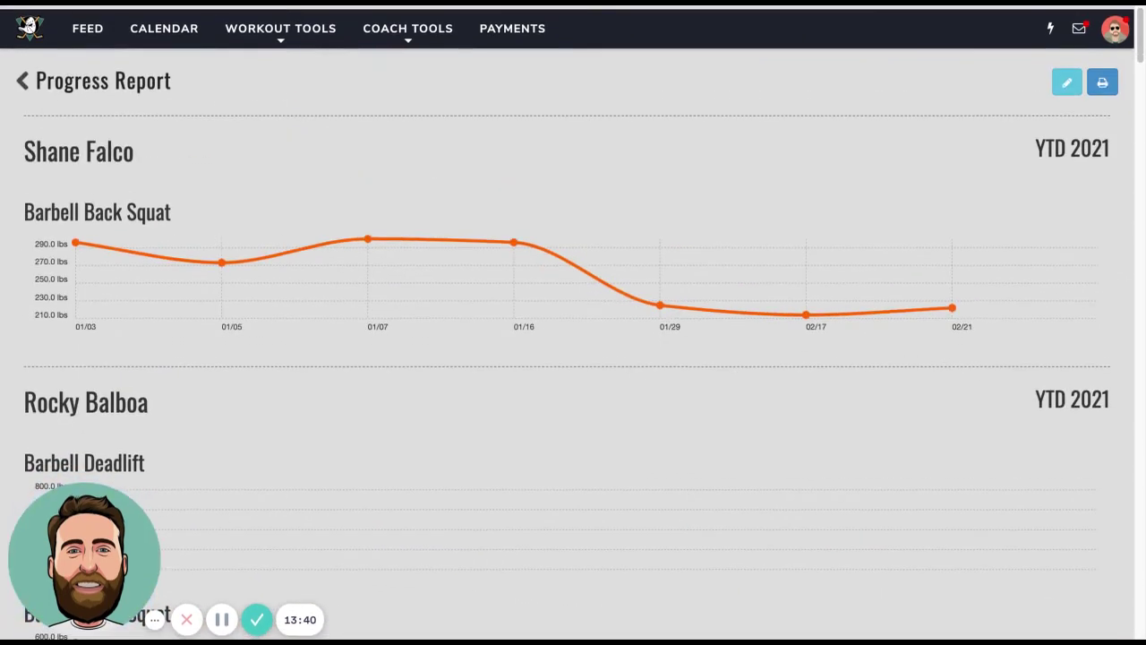
{"action": "left_click", "coordinate": [21, 77]}
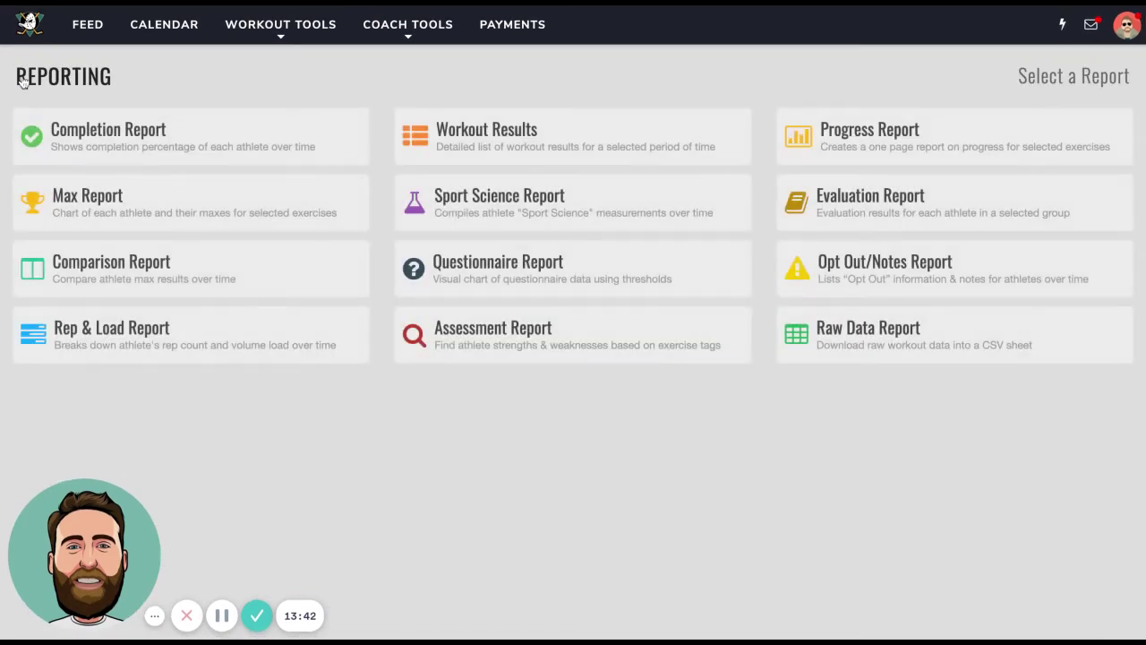
Generate the Morning Questionnaire report for group All dated February 22, 2021
{"action": "left_click", "coordinate": [481, 270]}
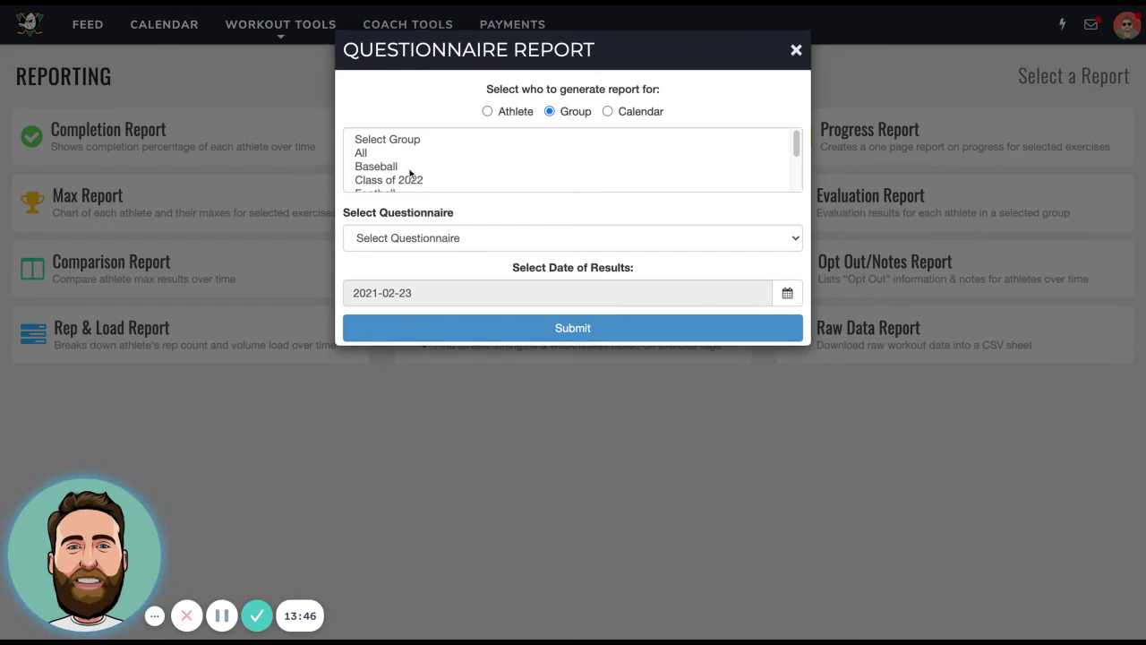
{"action": "left_click", "coordinate": [400, 158]}
{"action": "left_click", "coordinate": [431, 238]}
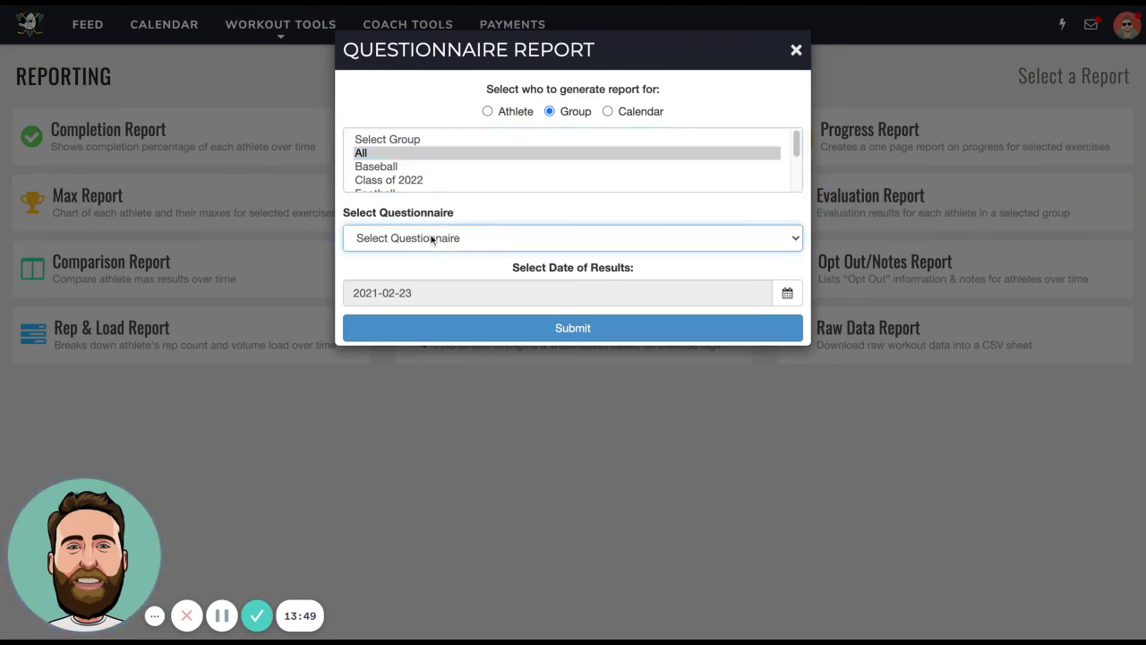
{"action": "left_click", "coordinate": [422, 315]}
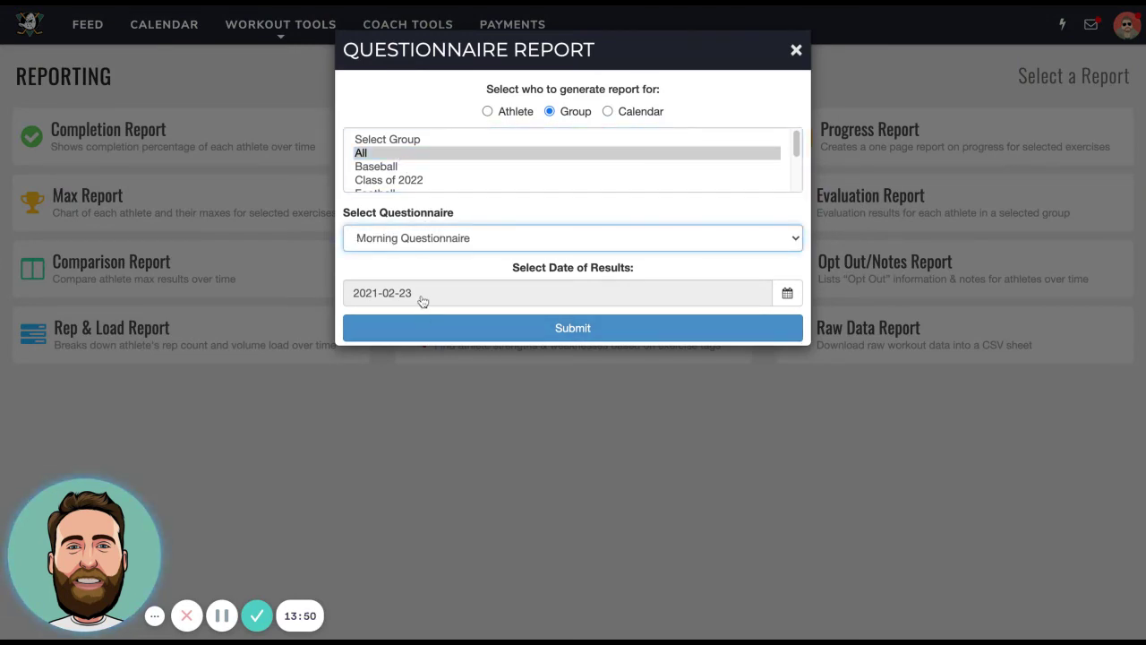
{"action": "left_click", "coordinate": [421, 299]}
{"action": "left_click", "coordinate": [392, 440]}
{"action": "left_click", "coordinate": [548, 331]}
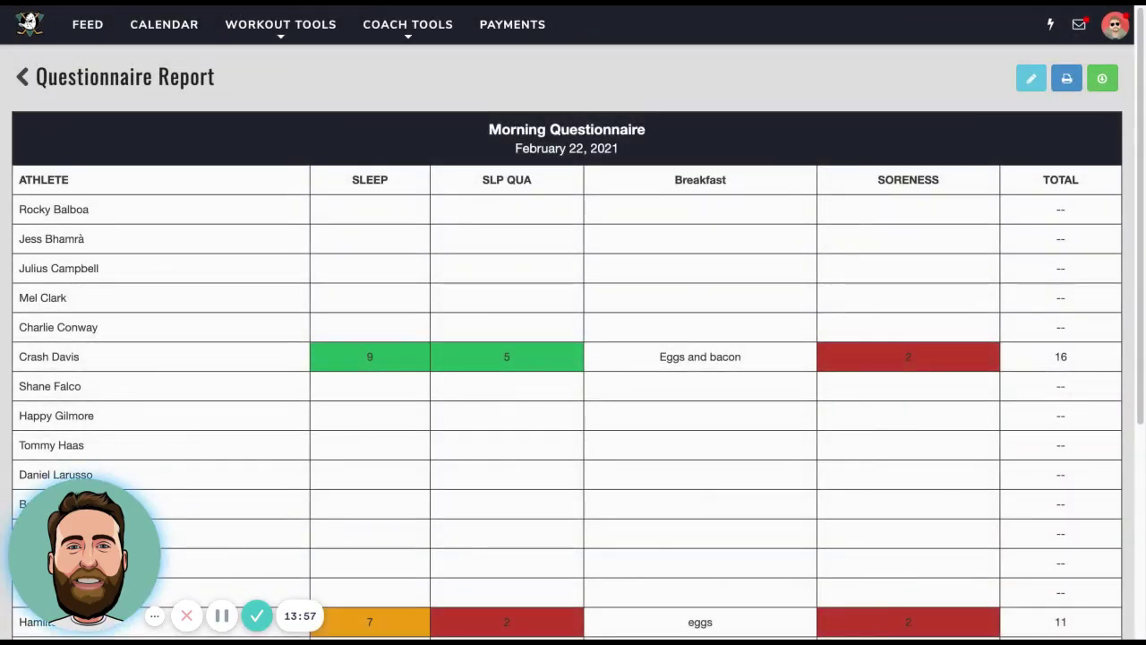
Scroll through the athletes' color-coded sleep, breakfast, soreness and total answers
{"action": "scroll", "coordinate": [573, 358], "scroll_direction": "down", "scroll_amount": 1}
{"action": "scroll", "coordinate": [573, 358], "scroll_direction": "down", "scroll_amount": 2}
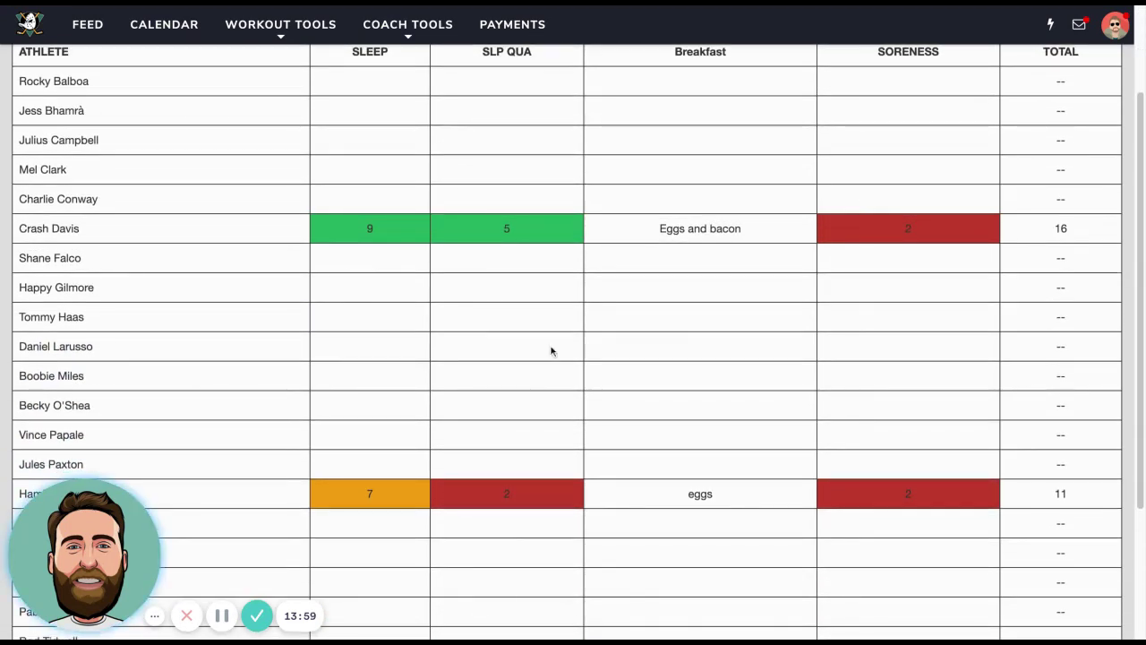
{"action": "scroll", "coordinate": [540, 367], "scroll_direction": "down", "scroll_amount": 1}
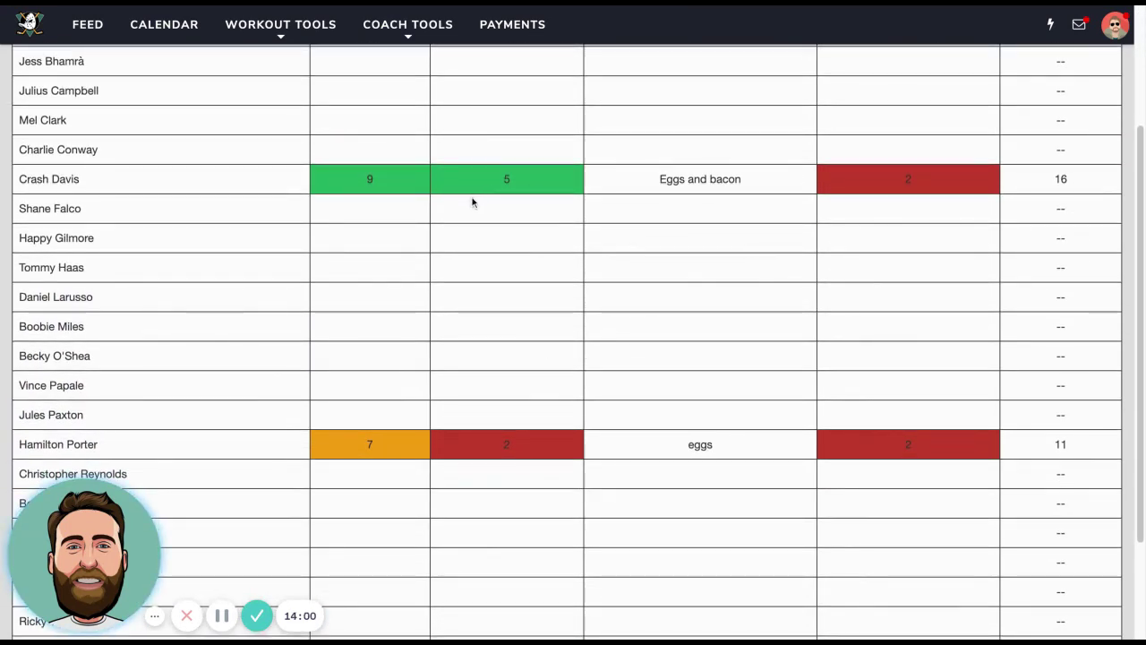
{"action": "scroll", "coordinate": [483, 350], "scroll_direction": "up", "scroll_amount": 3}
{"action": "scroll", "coordinate": [482, 350], "scroll_direction": "up", "scroll_amount": 1}
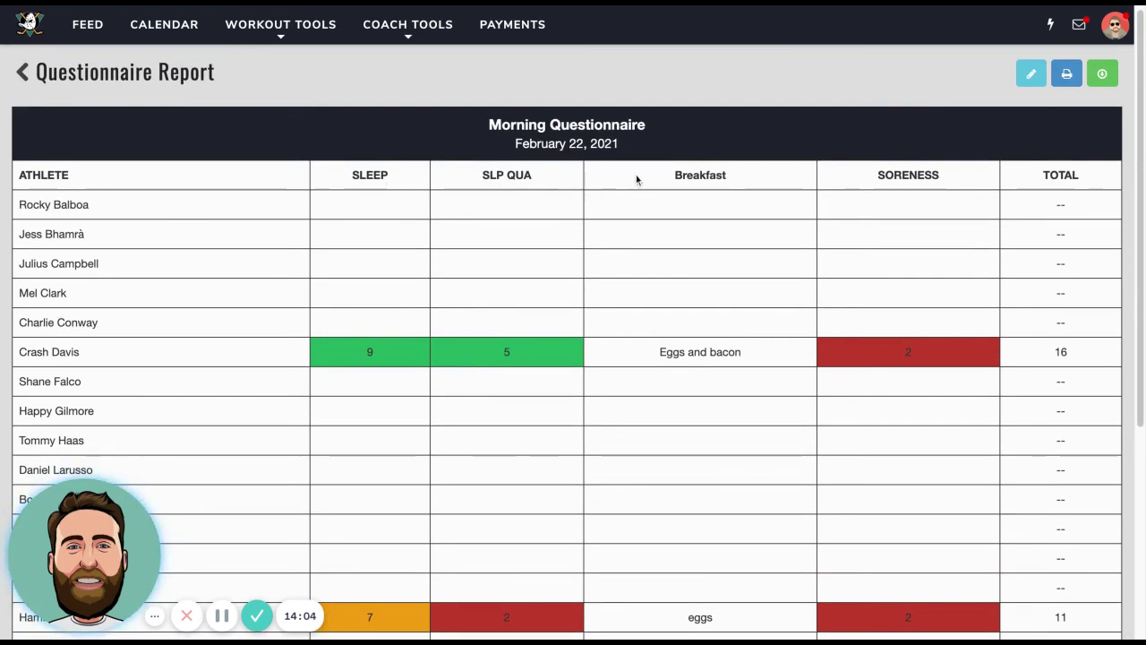
{"action": "scroll", "coordinate": [683, 343], "scroll_direction": "down", "scroll_amount": 4}
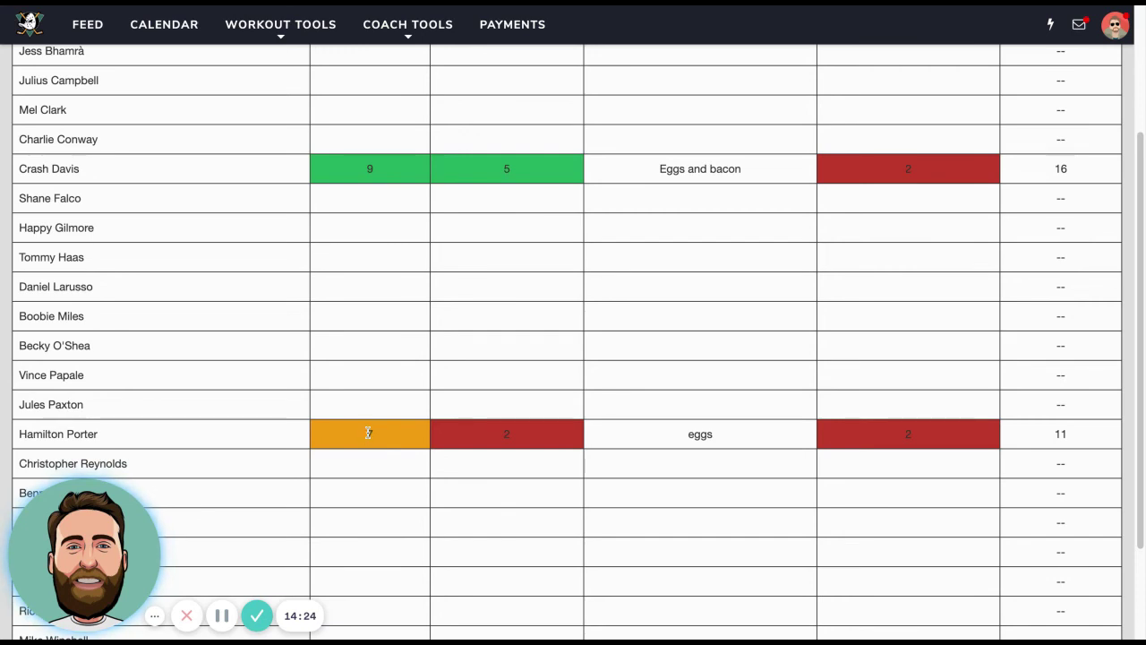
{"action": "scroll", "coordinate": [403, 429], "scroll_direction": "up", "scroll_amount": 3}
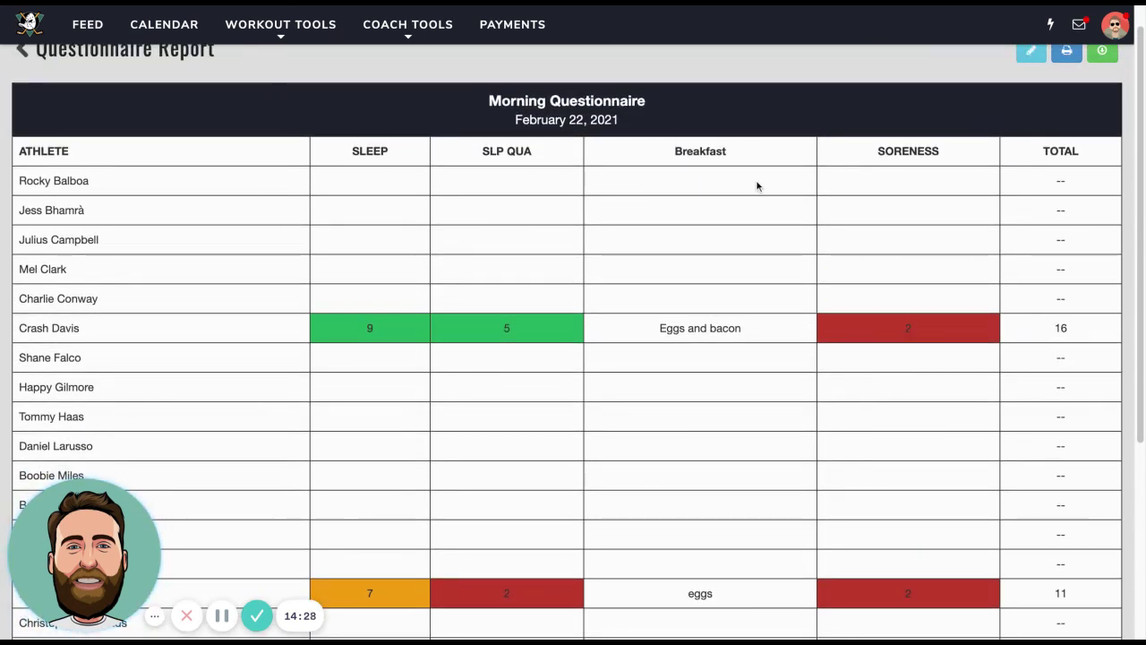
{"action": "scroll", "coordinate": [757, 186], "scroll_direction": "down", "scroll_amount": 2}
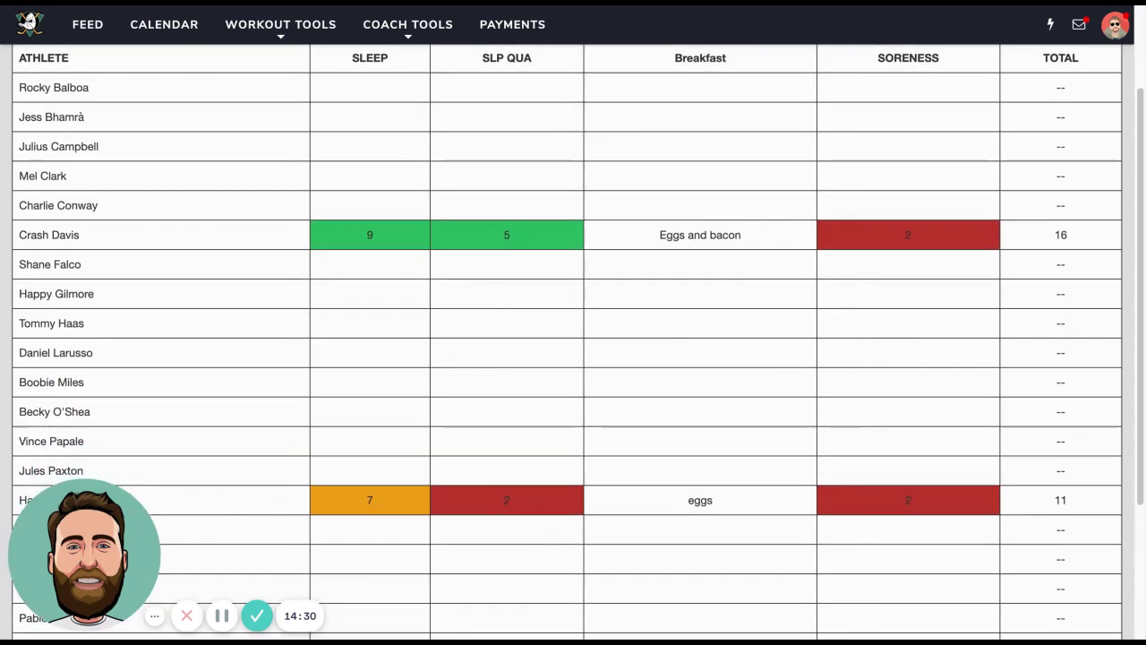
{"action": "scroll", "coordinate": [621, 389], "scroll_direction": "down", "scroll_amount": 2}
{"action": "scroll", "coordinate": [622, 388], "scroll_direction": "down", "scroll_amount": 2}
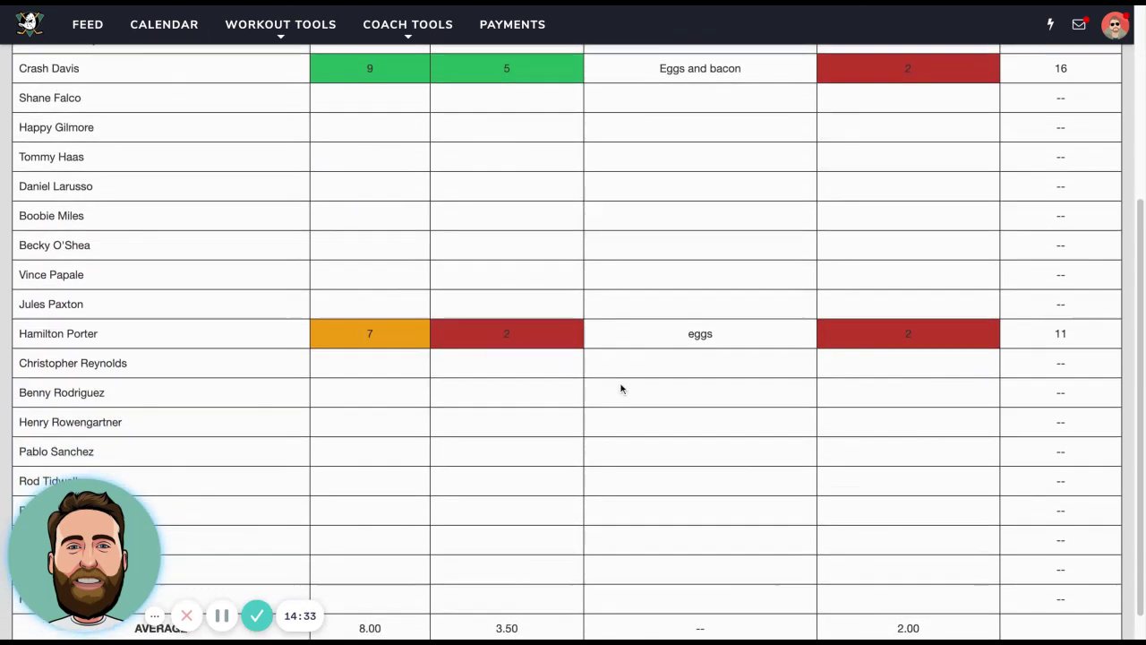
{"action": "scroll", "coordinate": [621, 389], "scroll_direction": "up", "scroll_amount": 2}
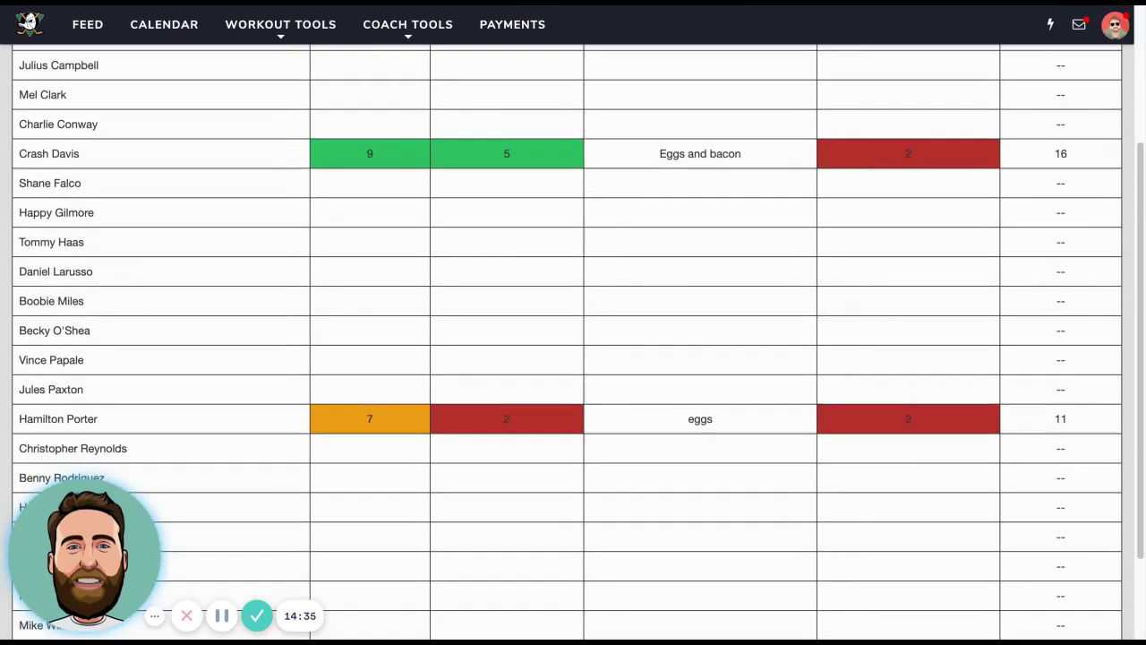
{"action": "scroll", "coordinate": [632, 355], "scroll_direction": "up", "scroll_amount": 3}
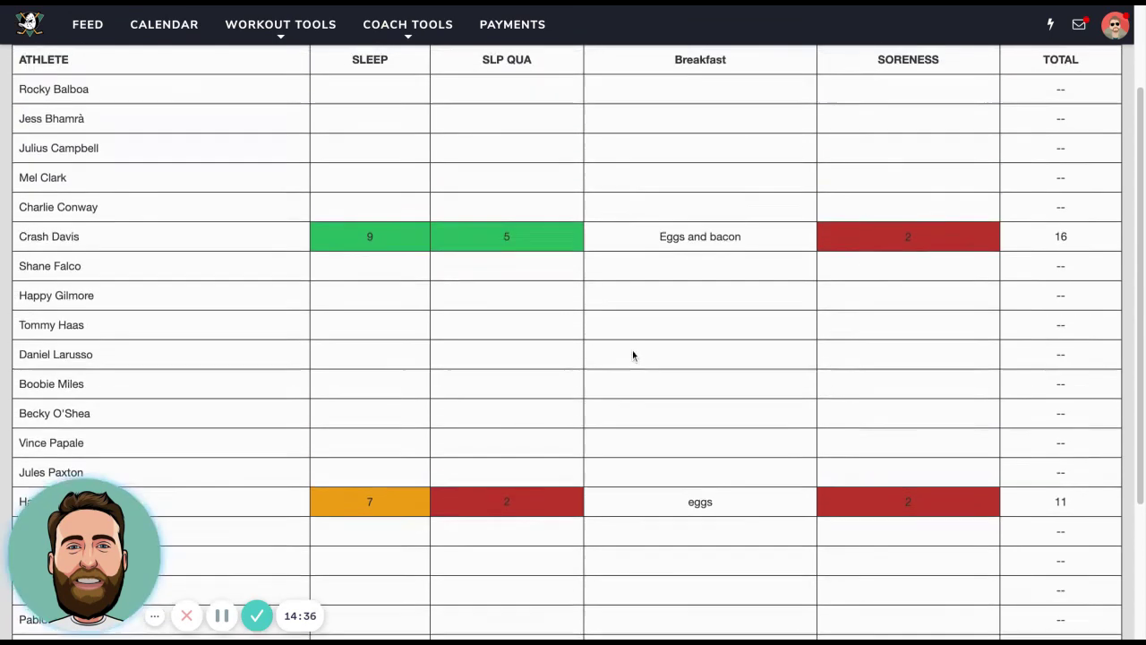
{"action": "scroll", "coordinate": [632, 356], "scroll_direction": "up", "scroll_amount": 2}
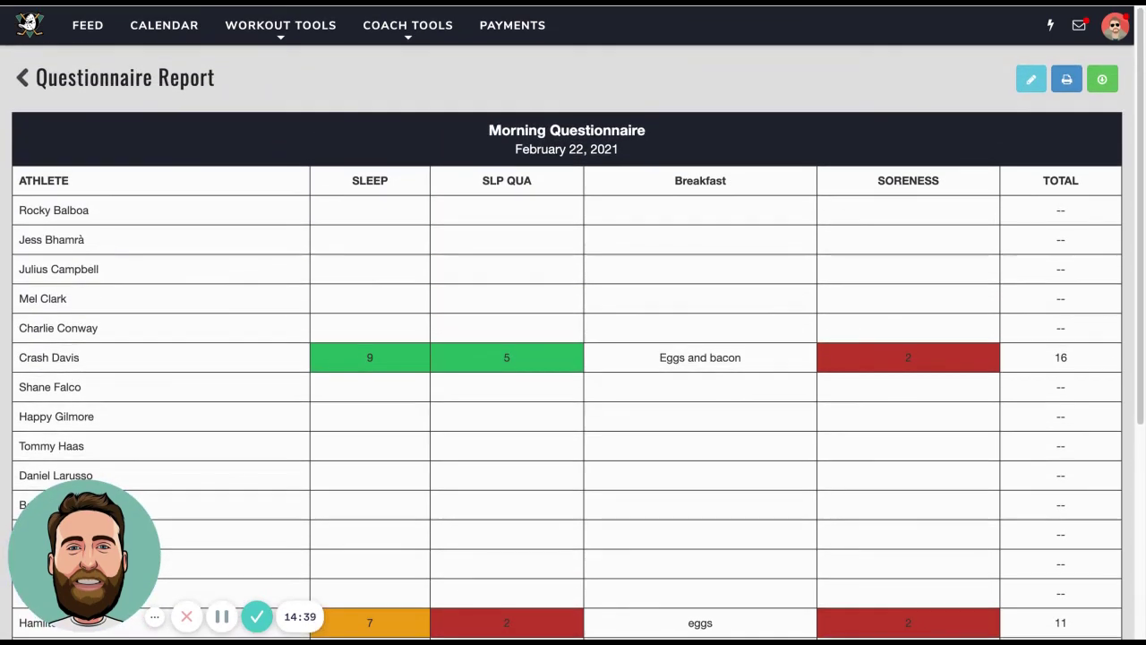
Open the Messages inbox, start a new message, then close the composer without sending
{"action": "left_click", "coordinate": [1078, 29]}
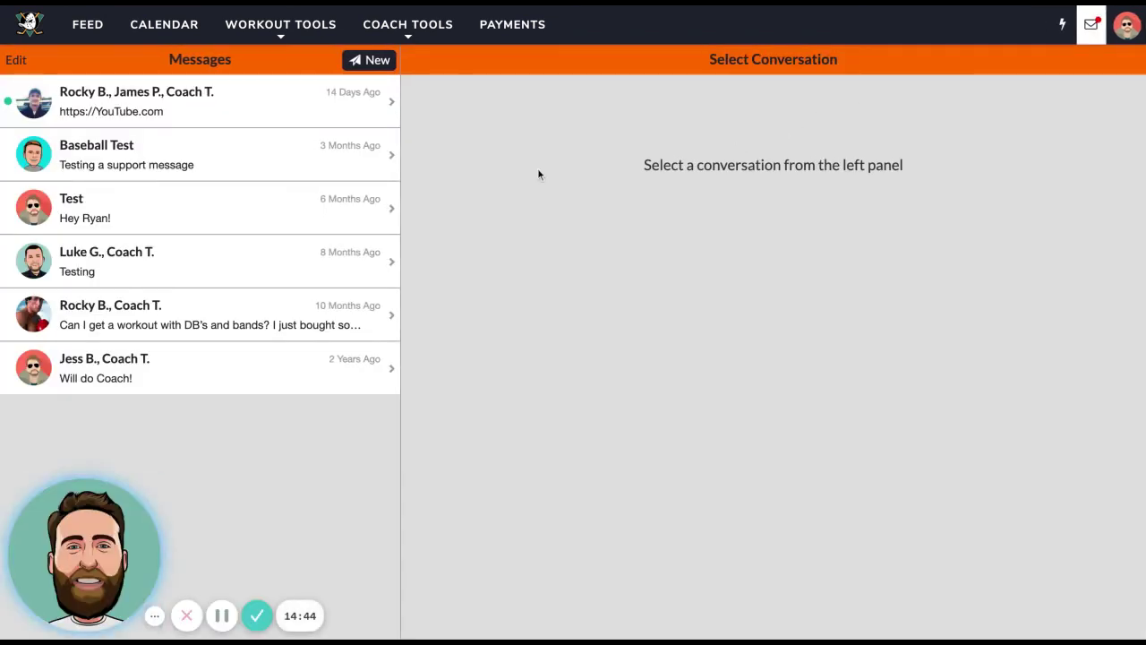
{"action": "left_click", "coordinate": [377, 62]}
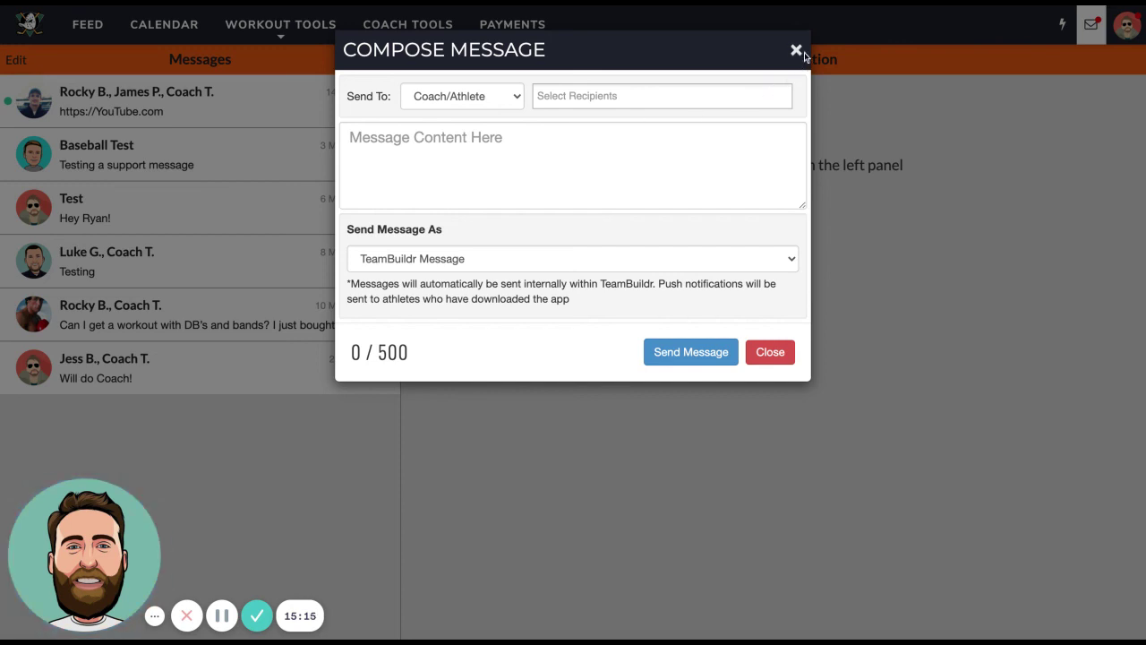
{"action": "left_click", "coordinate": [795, 50]}
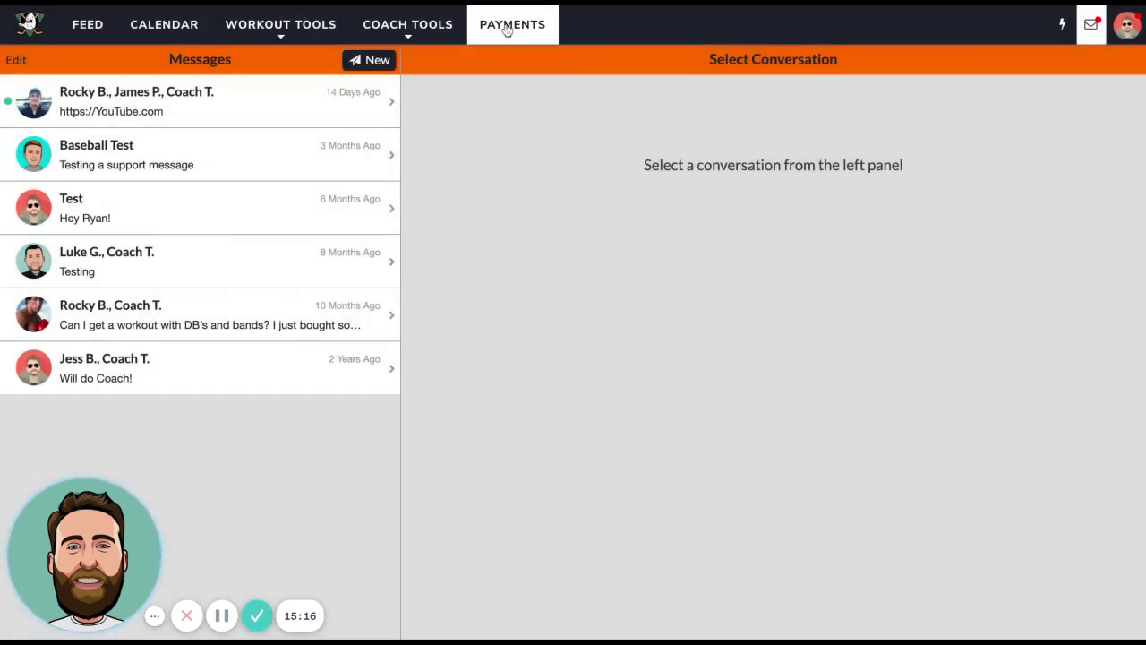
{"action": "left_click", "coordinate": [508, 27]}
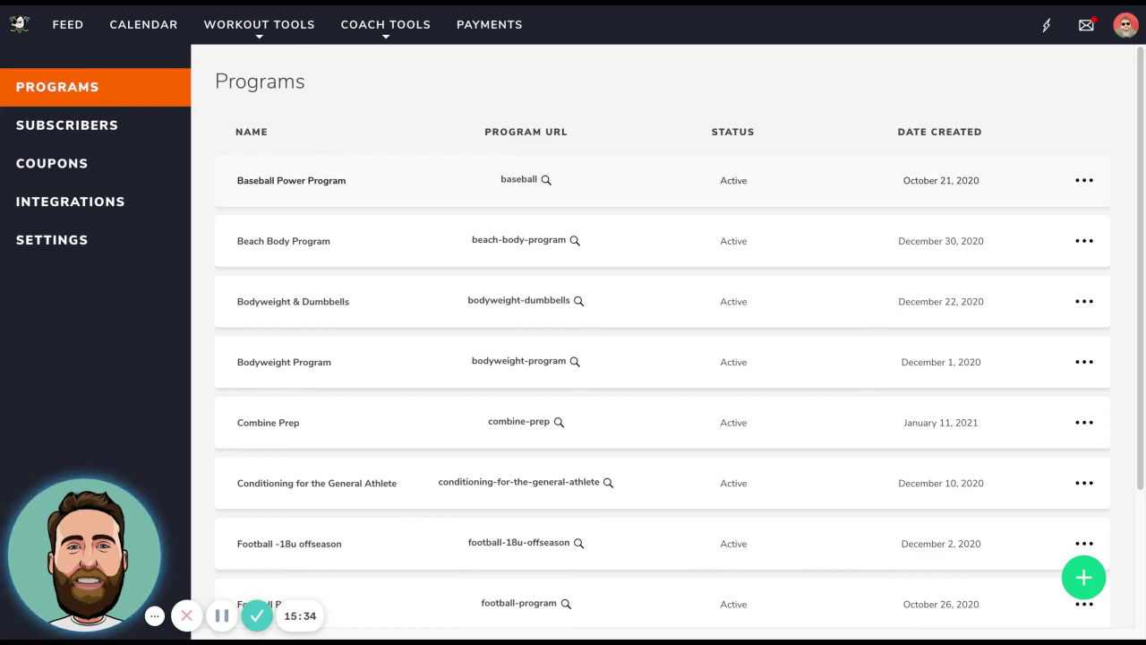
{"action": "left_click", "coordinate": [498, 195]}
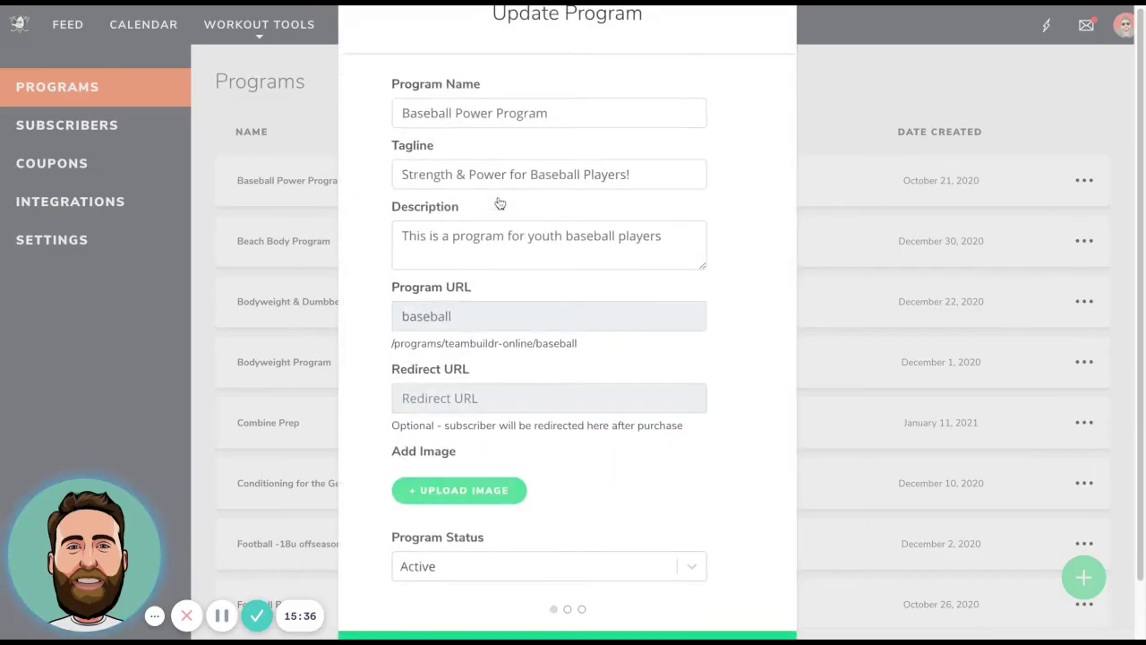
{"action": "scroll", "coordinate": [556, 281], "scroll_direction": "down", "scroll_amount": 3}
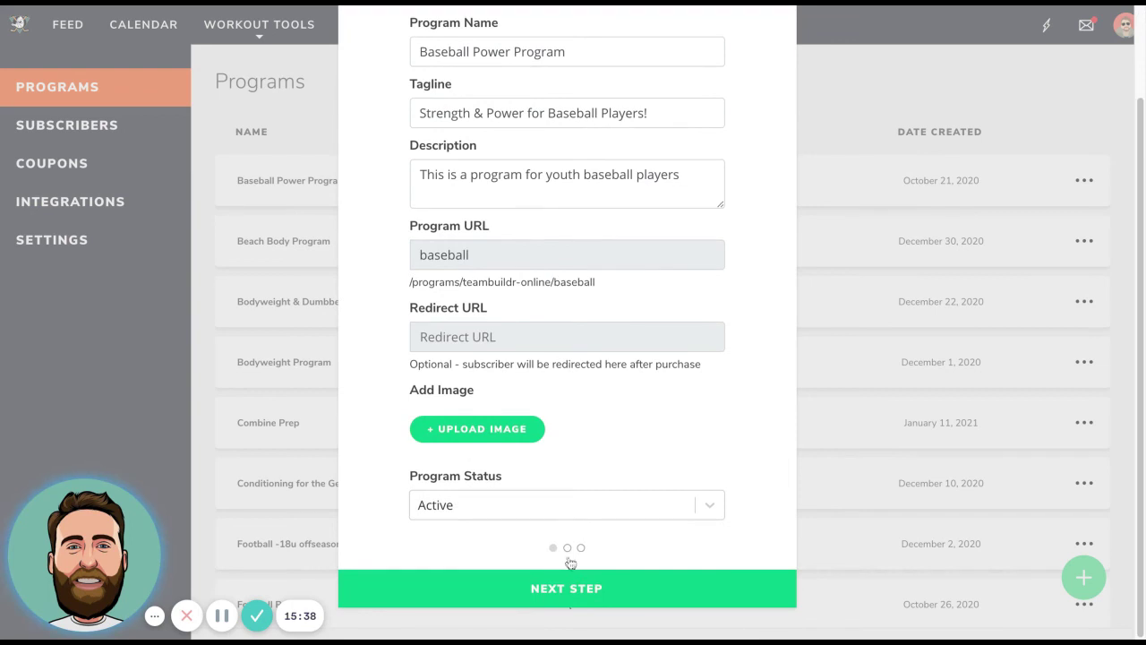
{"action": "left_click", "coordinate": [564, 593]}
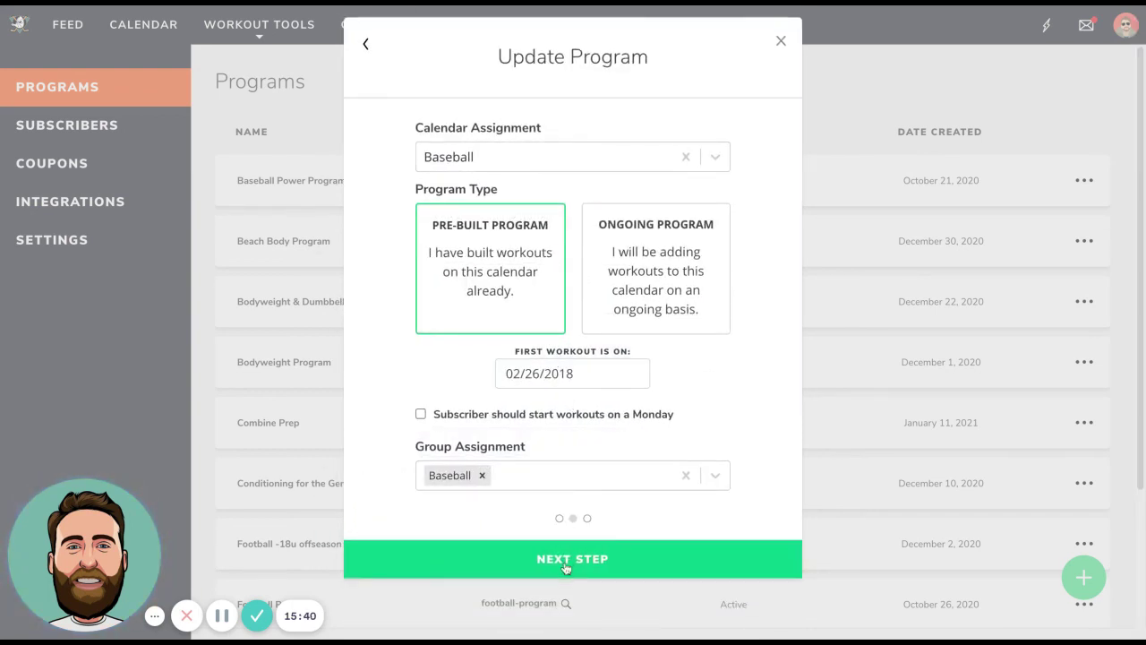
{"action": "left_click", "coordinate": [566, 559]}
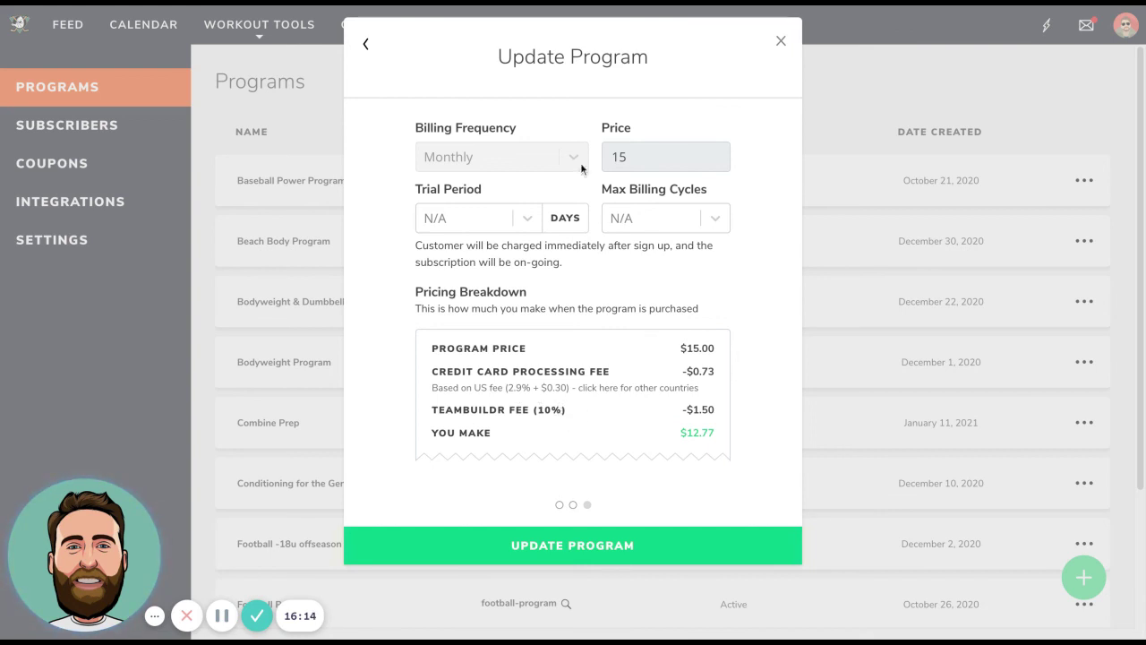
{"action": "left_click", "coordinate": [780, 42]}
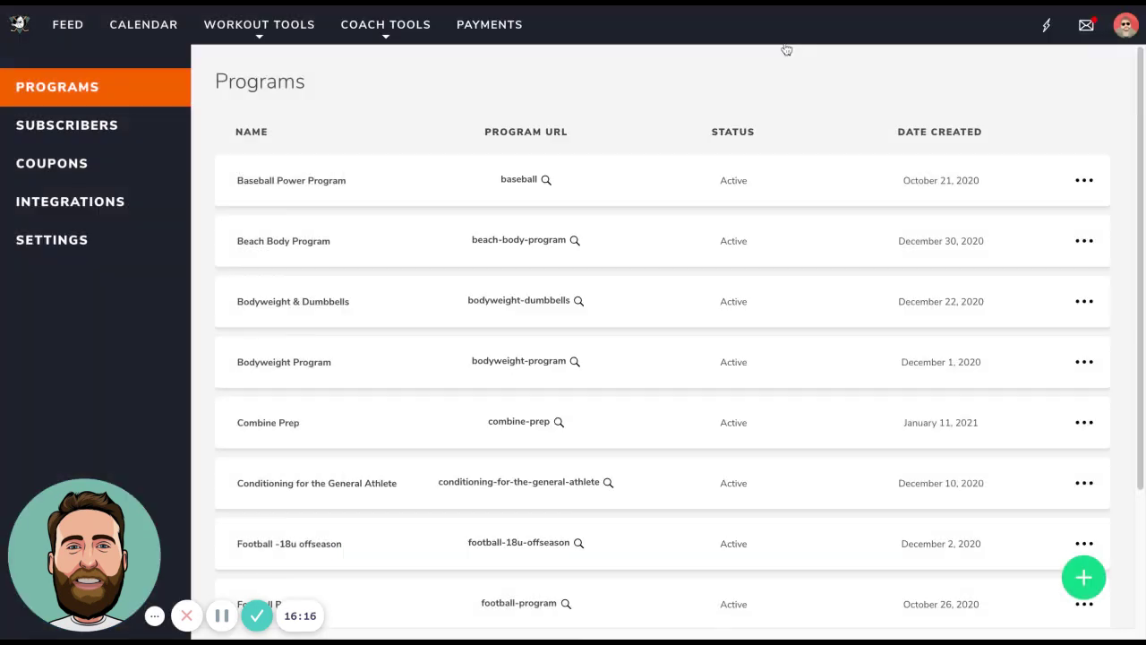